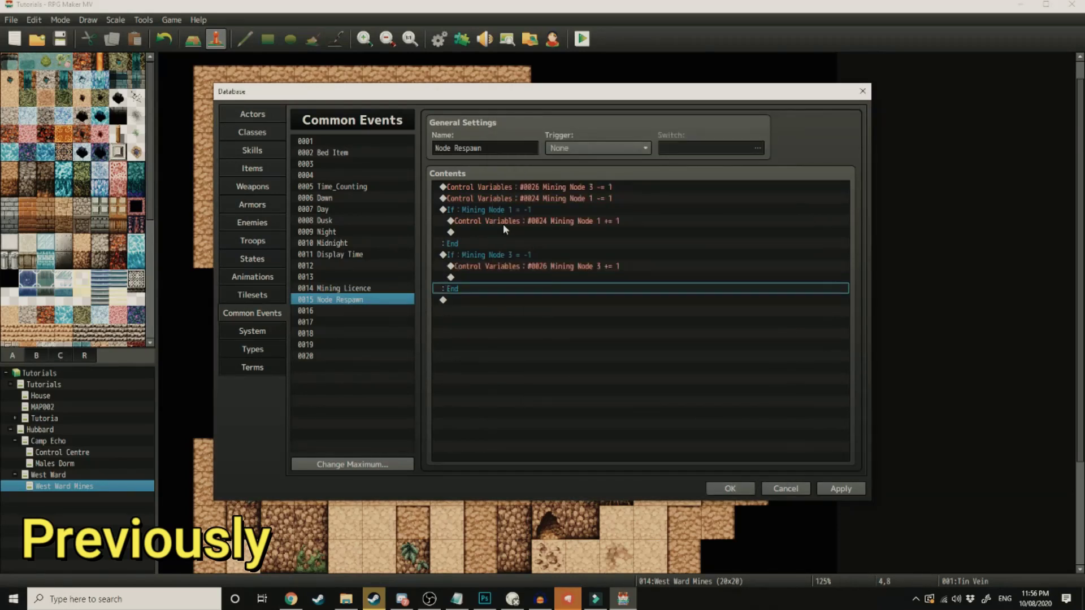
- Finish inserting the command into Node Respawn, then view common event 0005 Time_Counting
{"action": "left_click", "coordinate": [612, 205]}
{"action": "key", "text": "Down"}
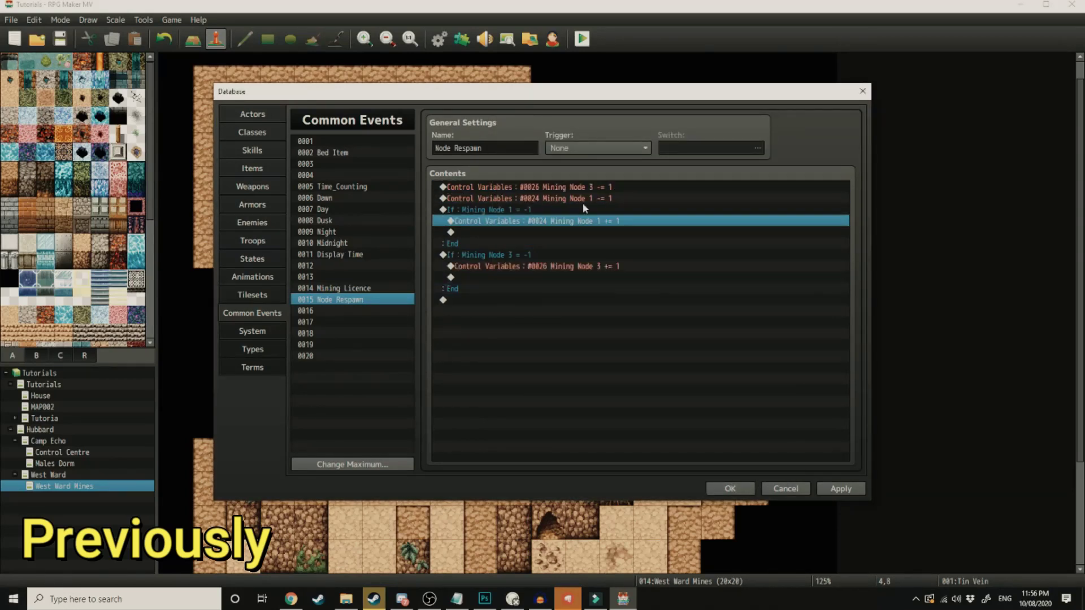
{"action": "left_click", "coordinate": [582, 197]}
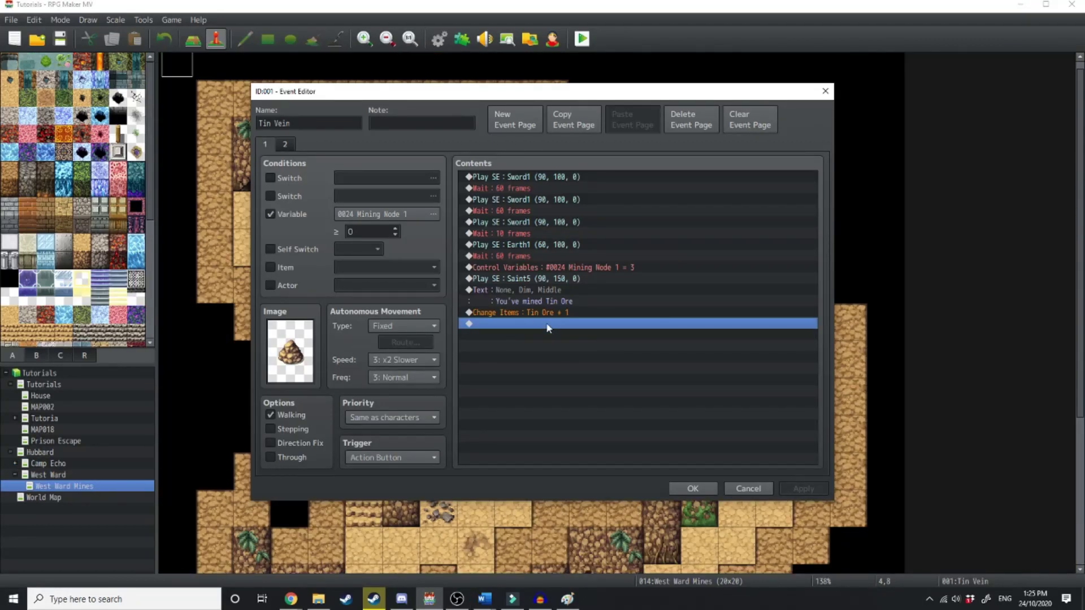
- Look up the Mining EXP variable in a Control Variables command
{"action": "double_click", "coordinate": [547, 323]}
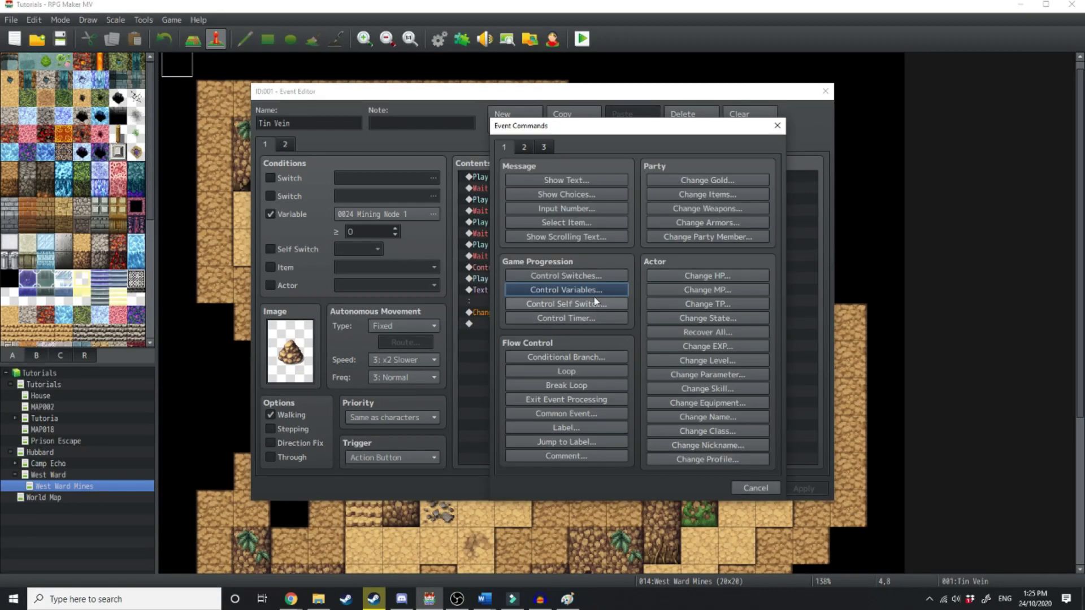
{"action": "left_click", "coordinate": [598, 294]}
{"action": "left_click", "coordinate": [653, 240]}
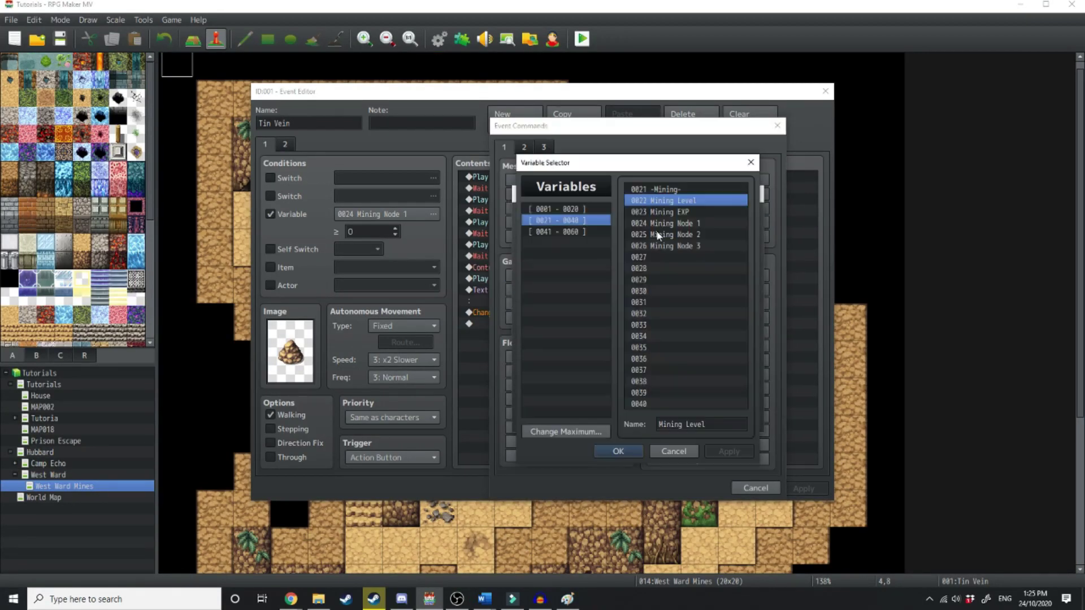
{"action": "left_click", "coordinate": [684, 212]}
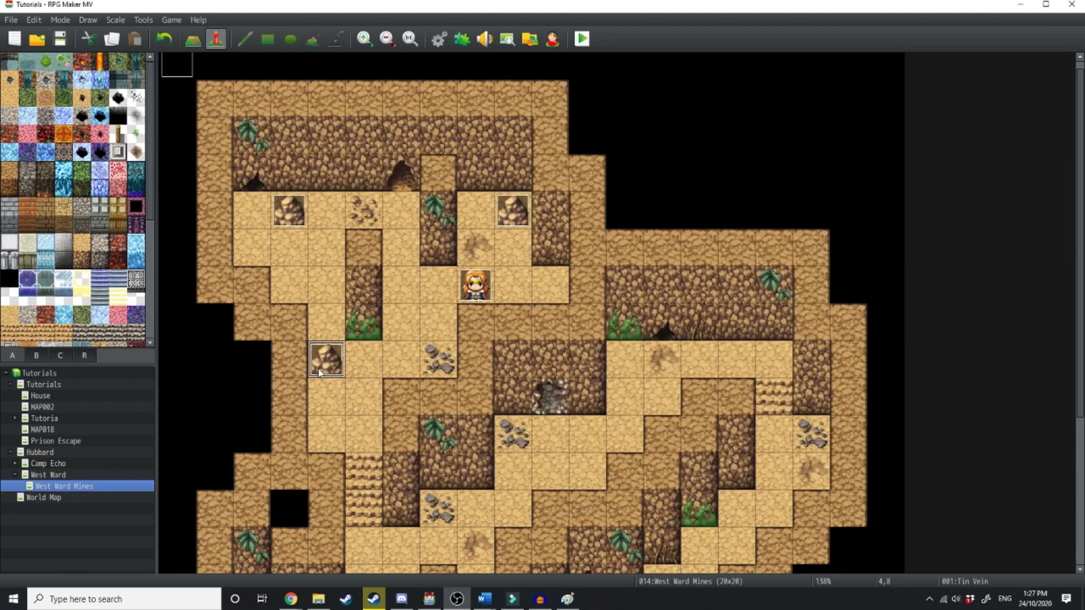
- In the Tin Vein event, add Control Variables #0023 Mining EXP += 4 after the Tin Ore change
{"action": "double_click", "coordinate": [406, 293]}
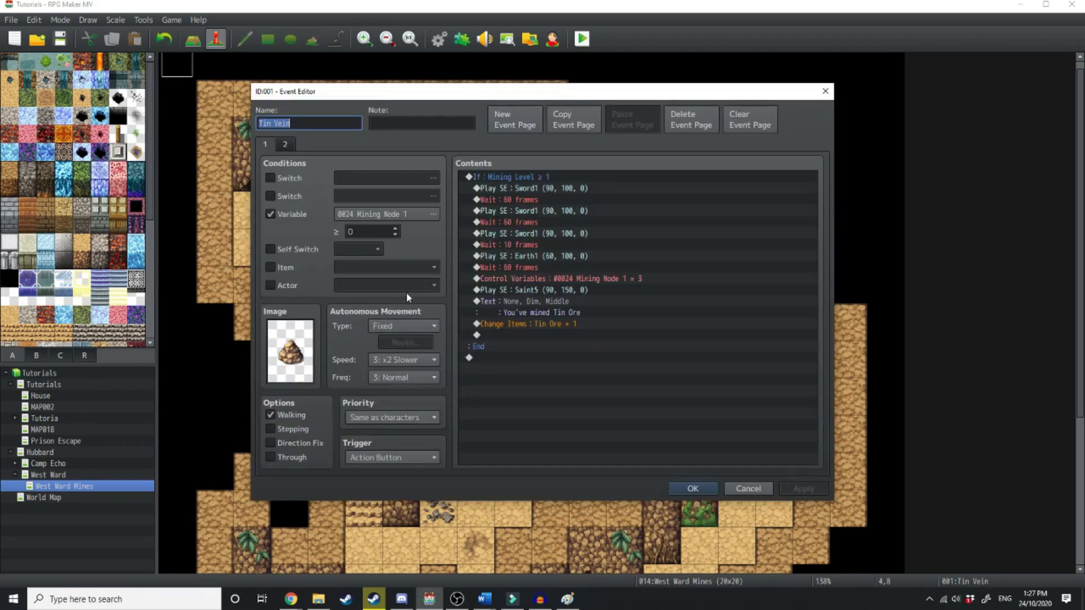
{"action": "double_click", "coordinate": [540, 335]}
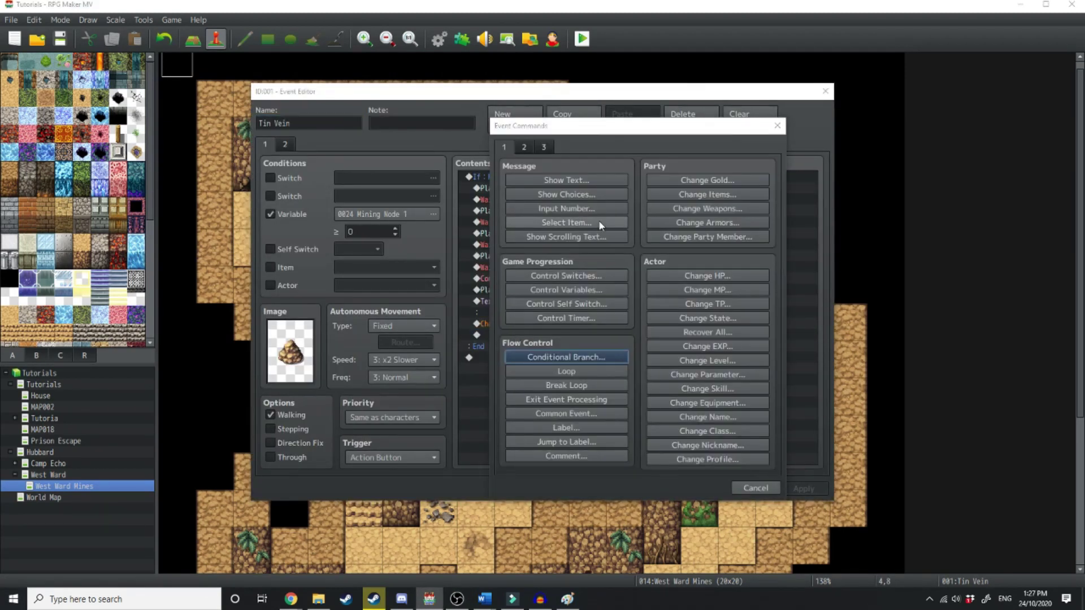
{"action": "left_click", "coordinate": [567, 290]}
{"action": "left_click", "coordinate": [685, 229]}
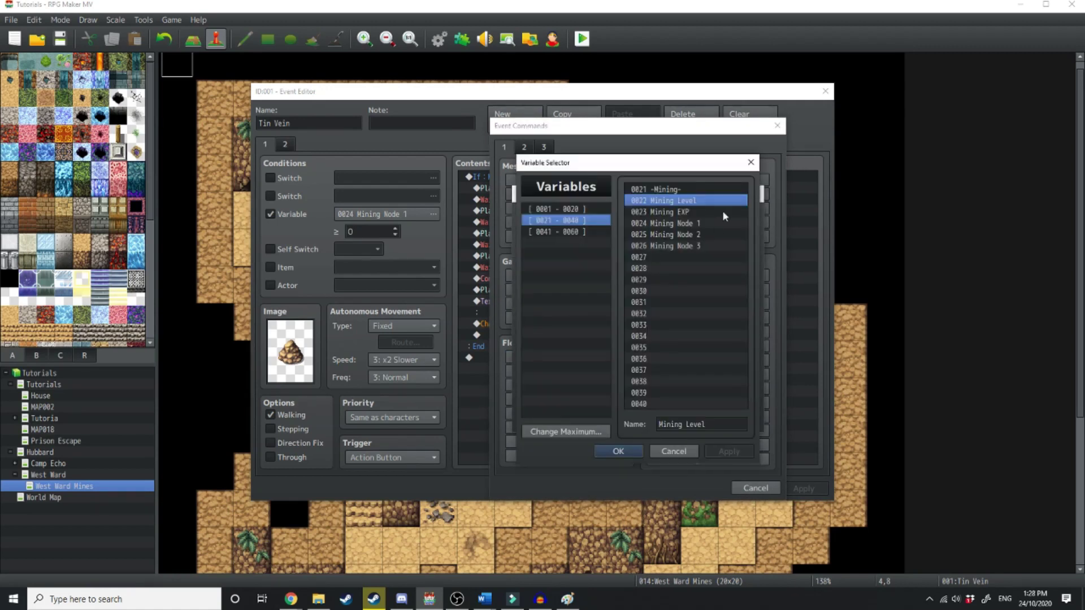
{"action": "double_click", "coordinate": [722, 212]}
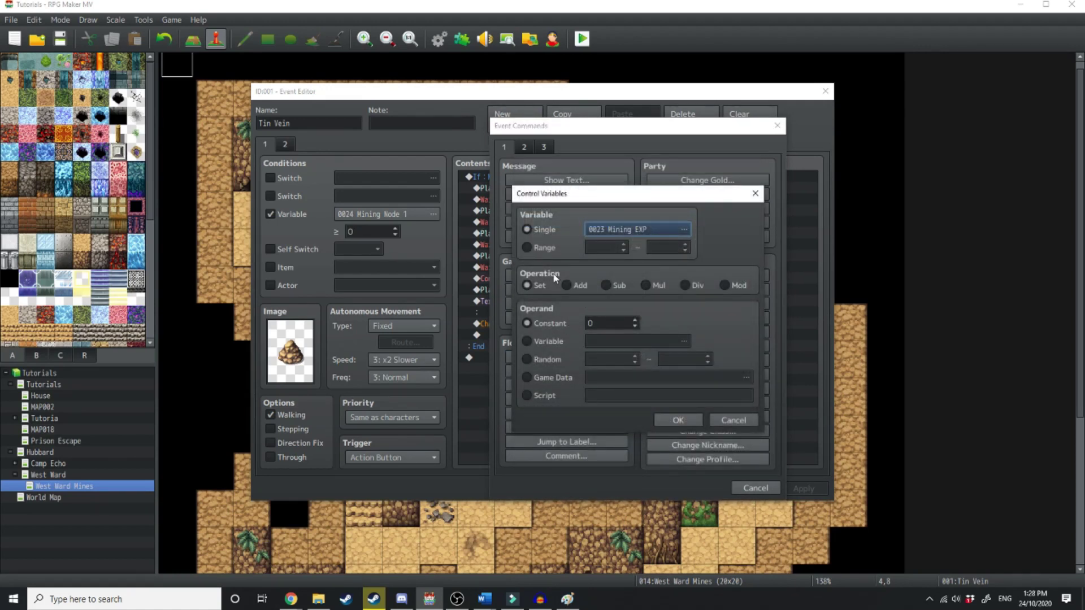
{"action": "key", "text": "Tab"}
{"action": "key", "text": "Right"}
{"action": "key", "text": "Tab"}
{"action": "key", "text": "Tab"}
{"action": "type", "text": "4"}
{"action": "key", "text": "Return"}
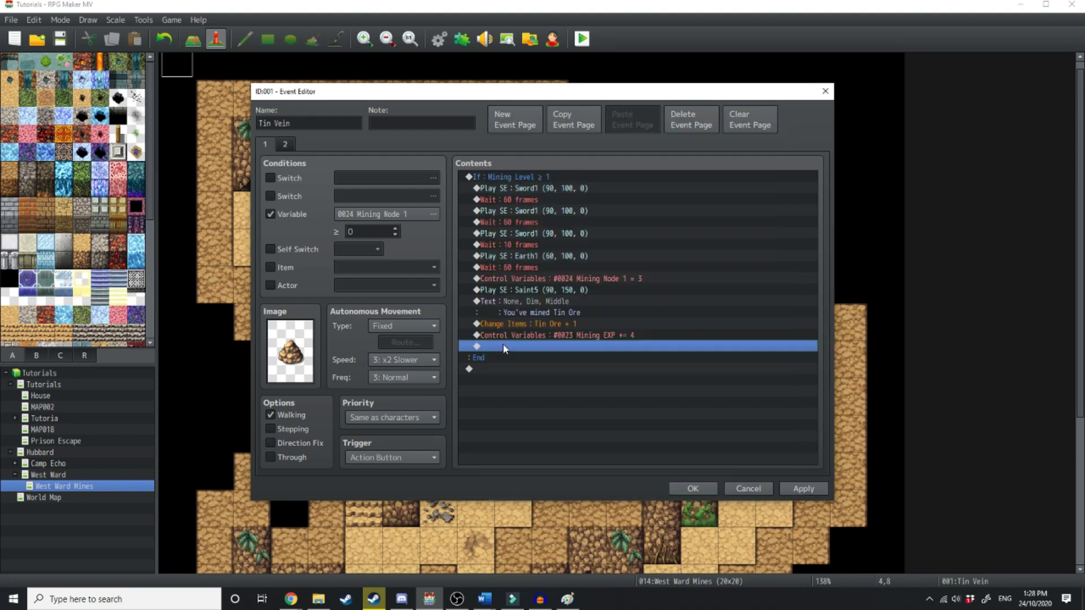
- Add a Common Event call to 0014 on the next line and confirm it
{"action": "double_click", "coordinate": [504, 347]}
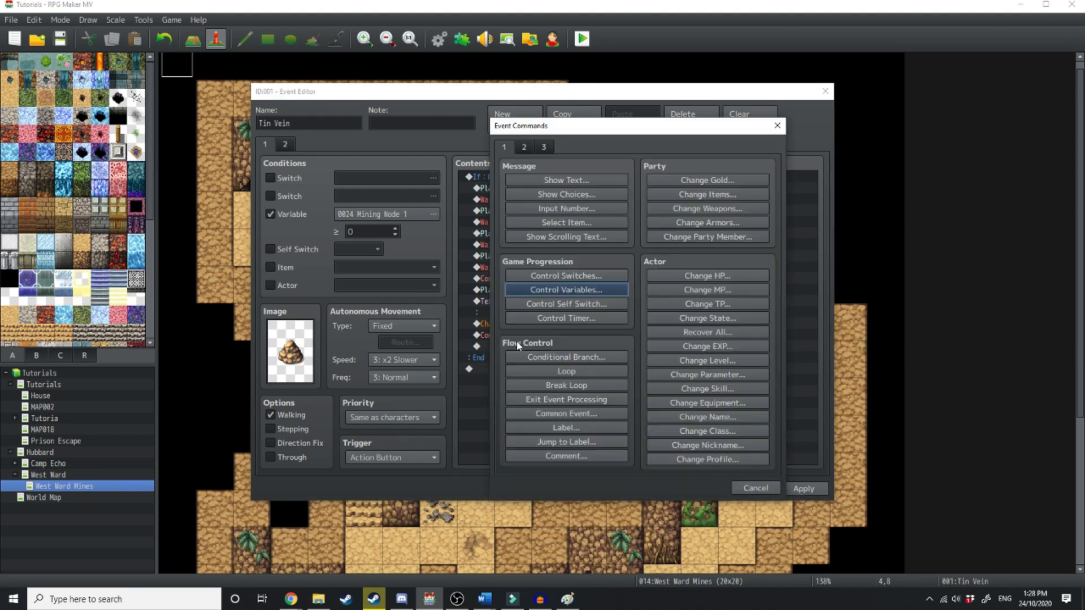
{"action": "left_click", "coordinate": [525, 147]}
{"action": "key", "text": "ctrl+Tab"}
{"action": "left_click", "coordinate": [525, 147]}
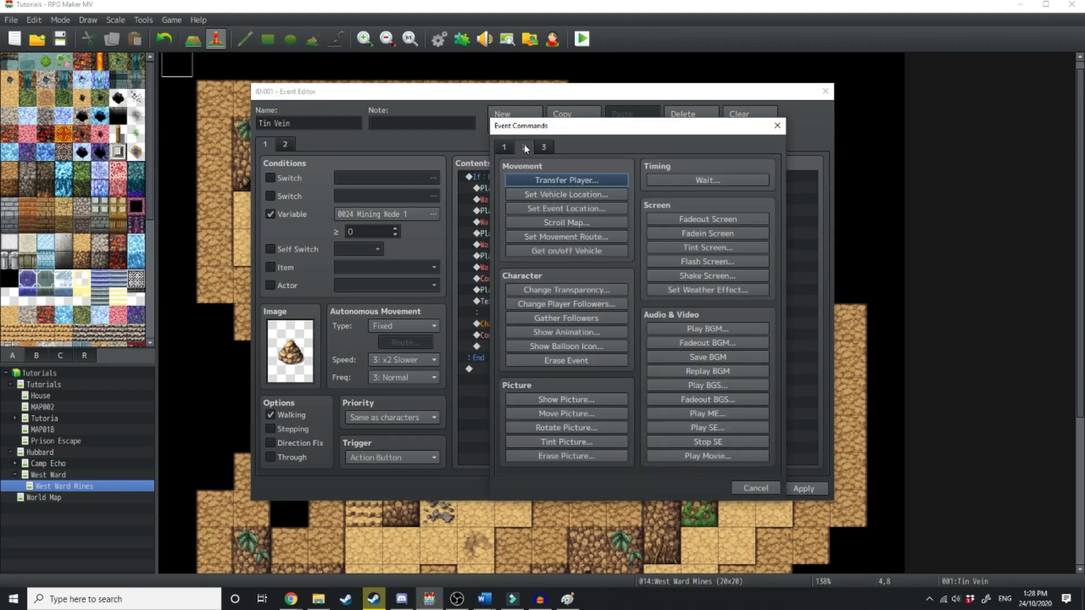
{"action": "left_click", "coordinate": [548, 147]}
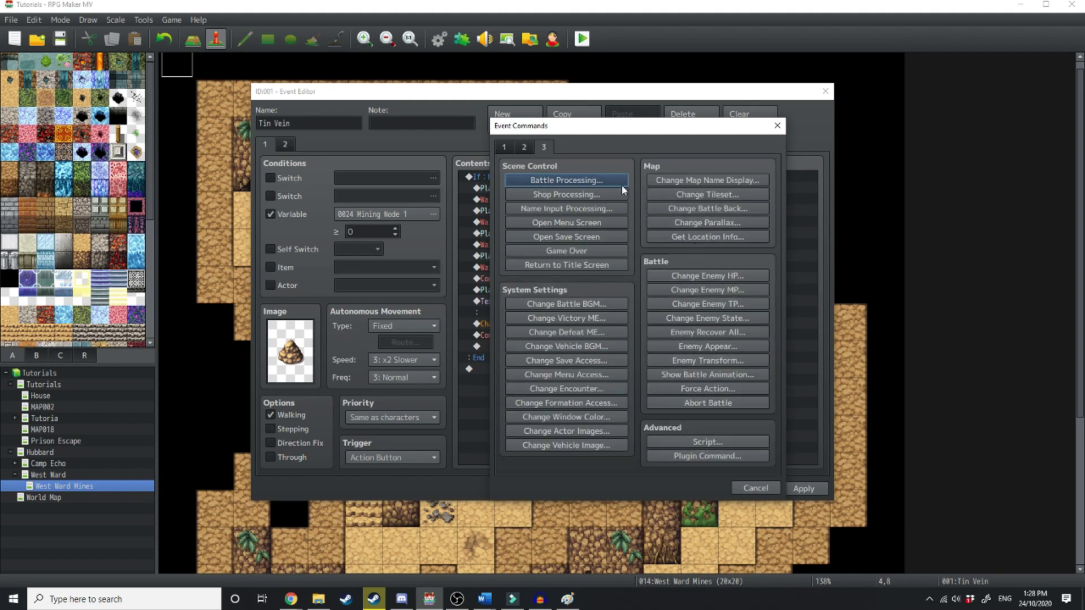
{"action": "key", "text": "ctrl+Tab"}
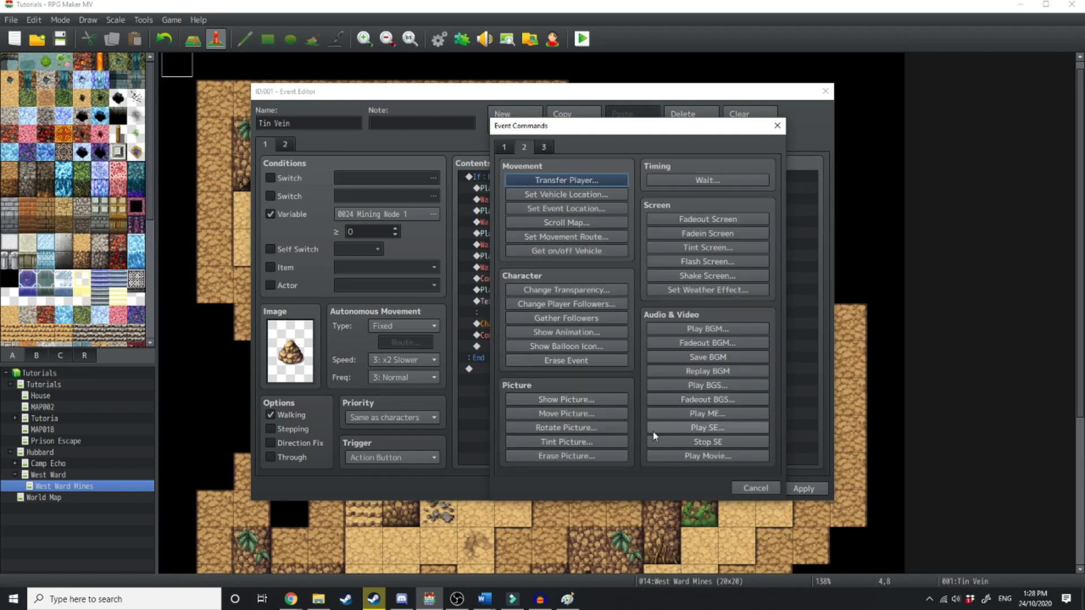
{"action": "left_click", "coordinate": [511, 146]}
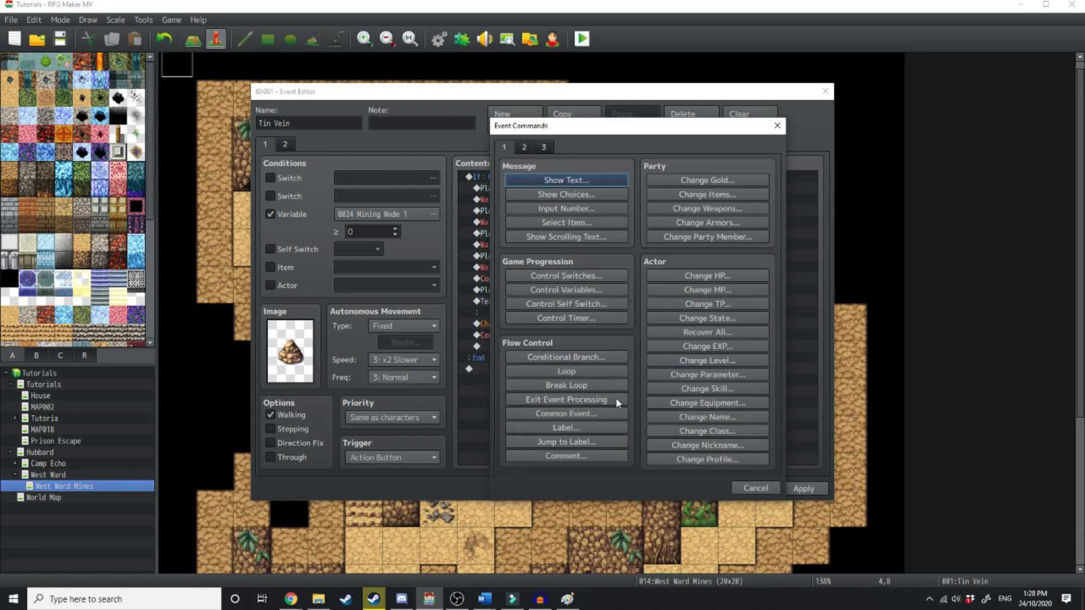
{"action": "left_click", "coordinate": [588, 413]}
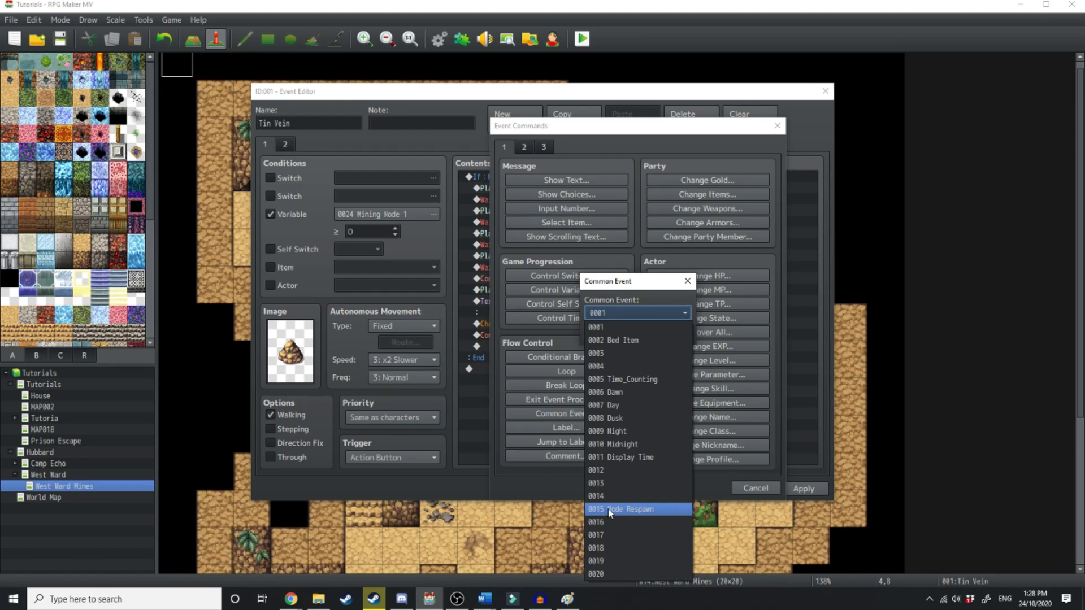
{"action": "left_click", "coordinate": [612, 497]}
{"action": "left_click", "coordinate": [609, 332]}
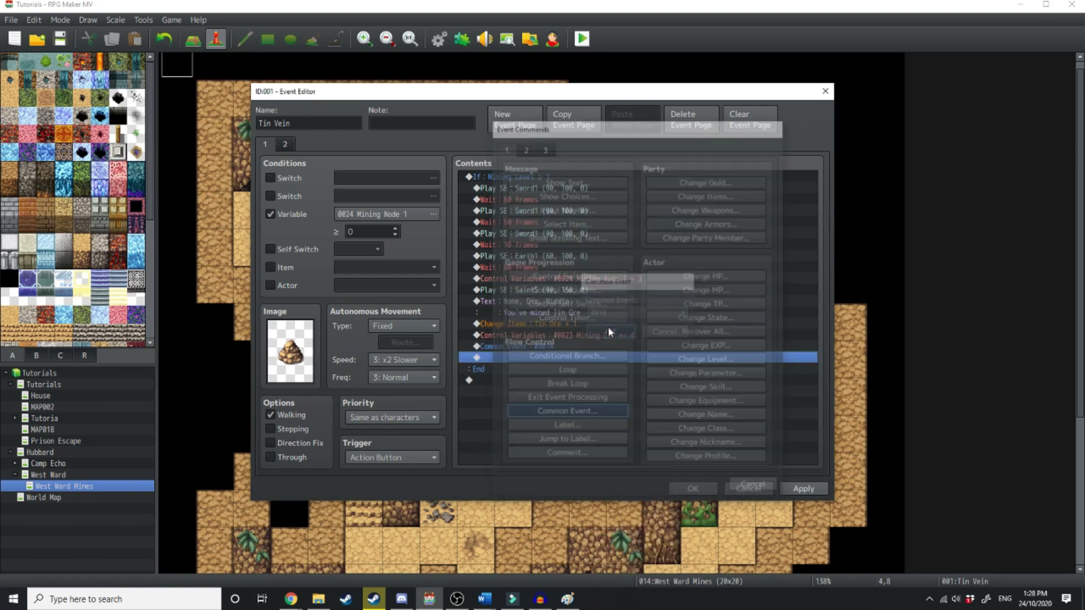
- Save the Tin Vein event and name common event 0014 'Mining Level'
{"action": "left_click", "coordinate": [696, 488]}
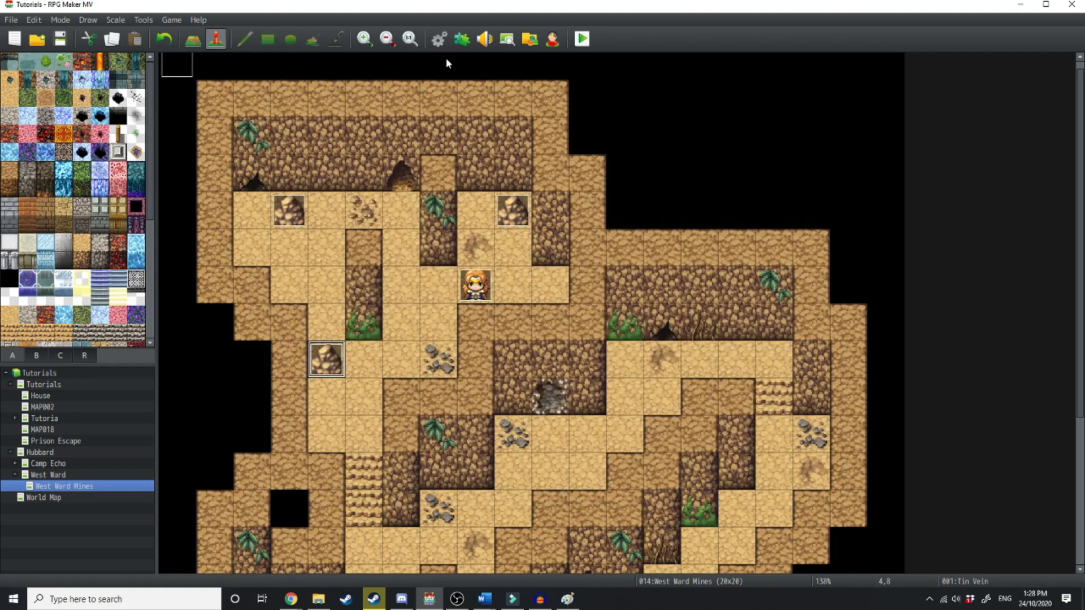
{"action": "left_click", "coordinate": [439, 38]}
{"action": "left_click", "coordinate": [463, 149]}
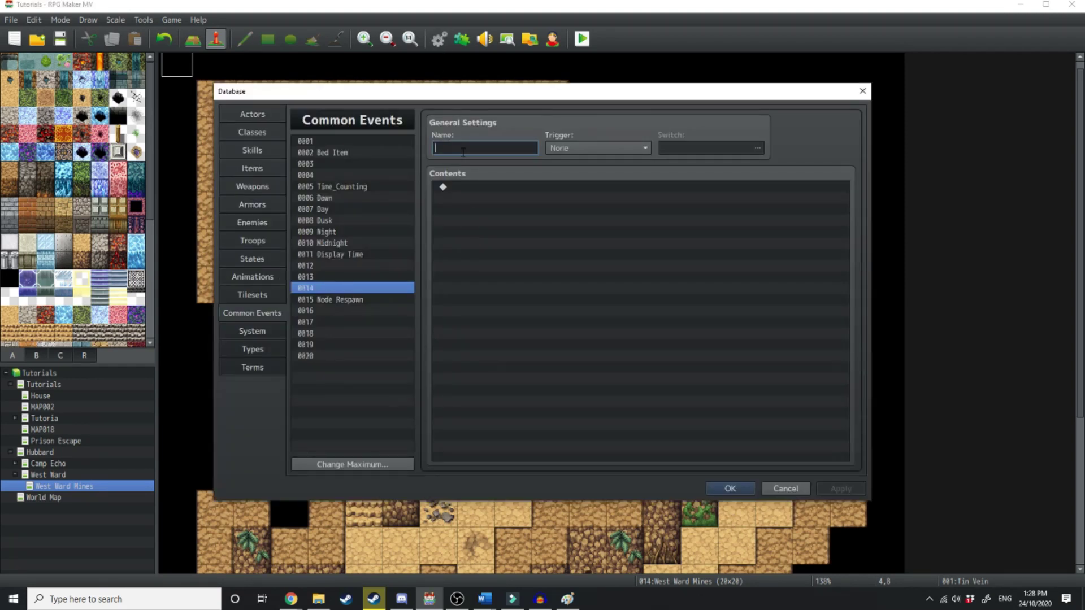
{"action": "type", "text": "Mining Level"}
- Add a conditional branch on Mining EXP with a 'You Leveled Up' message
{"action": "double_click", "coordinate": [483, 188]}
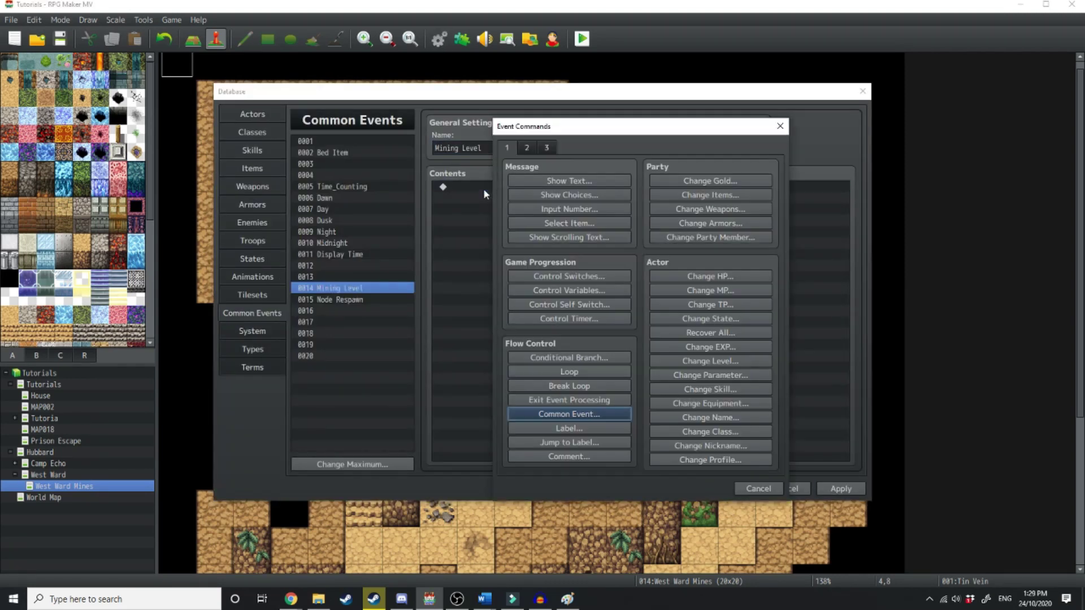
{"action": "left_click", "coordinate": [579, 358]}
{"action": "left_click", "coordinate": [672, 263]}
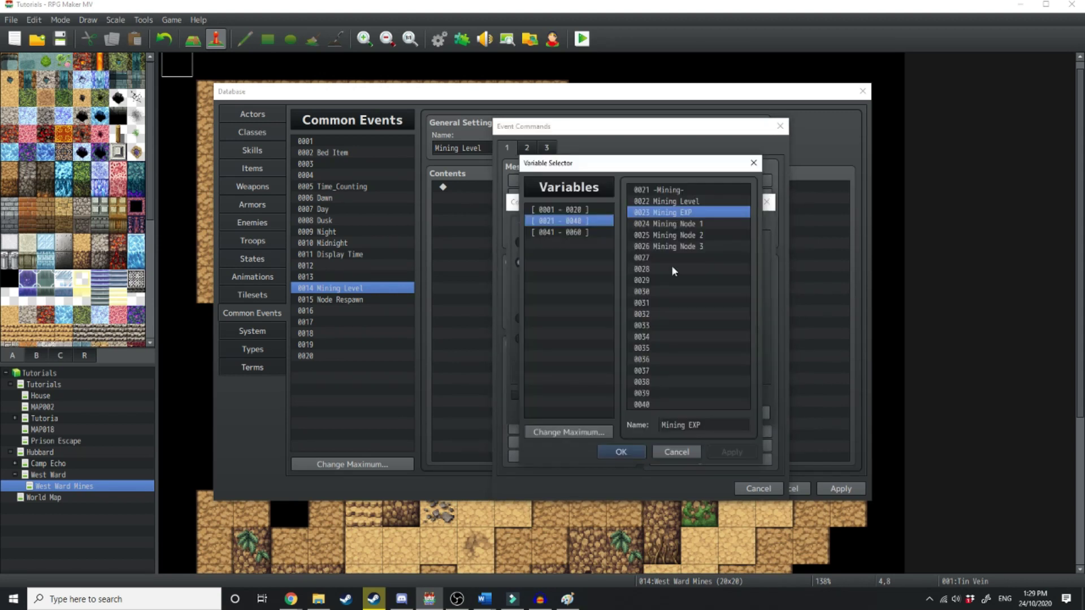
{"action": "double_click", "coordinate": [689, 215]}
{"action": "left_click", "coordinate": [735, 262]}
{"action": "left_click", "coordinate": [722, 277]}
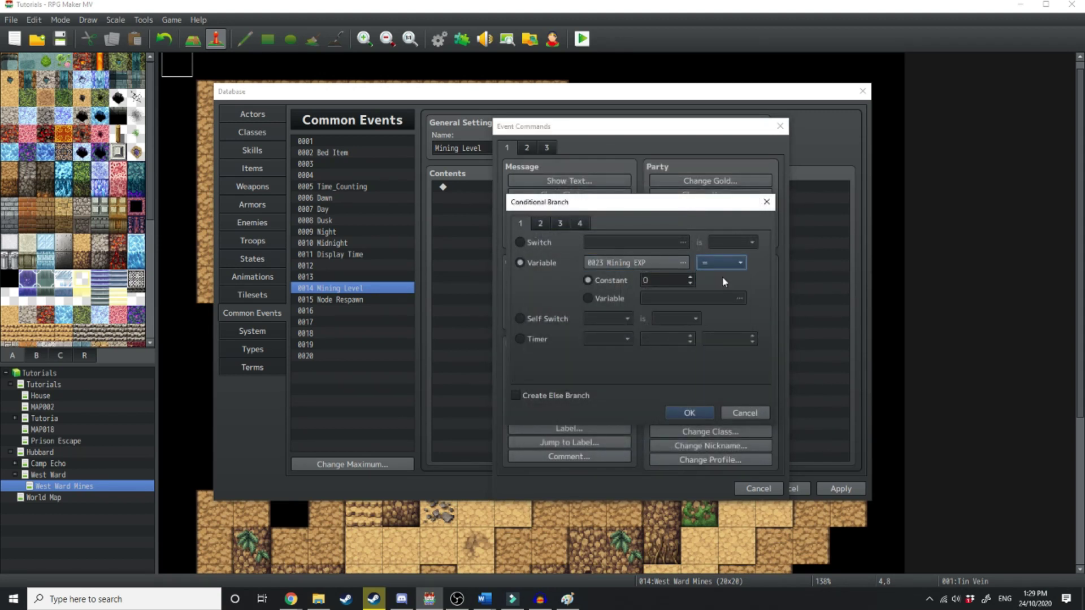
{"action": "double_click", "coordinate": [672, 280]}
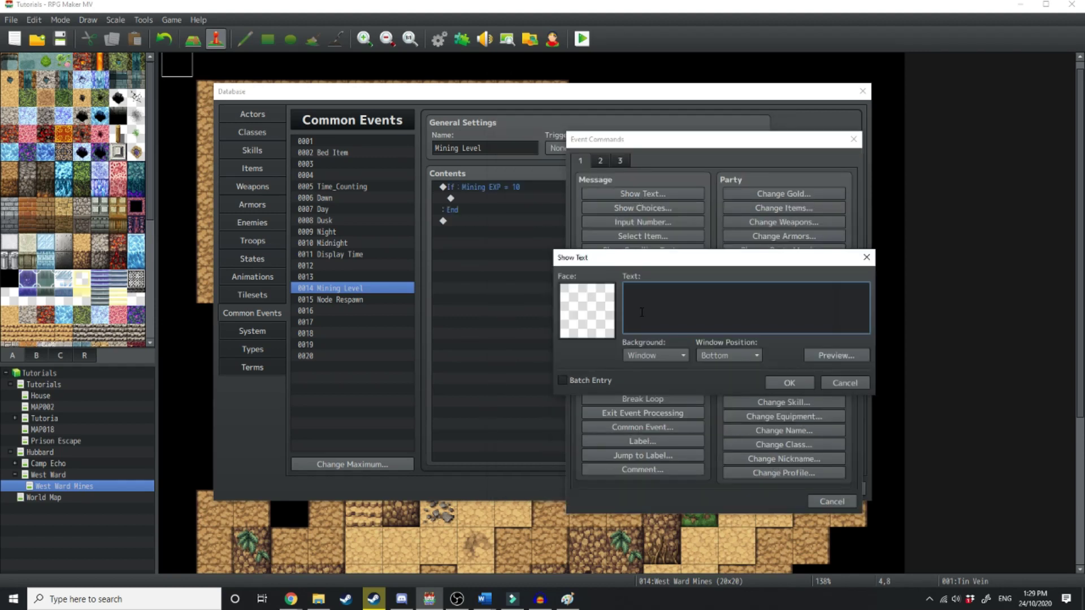
{"action": "type", "text": "You Leveled Up"}
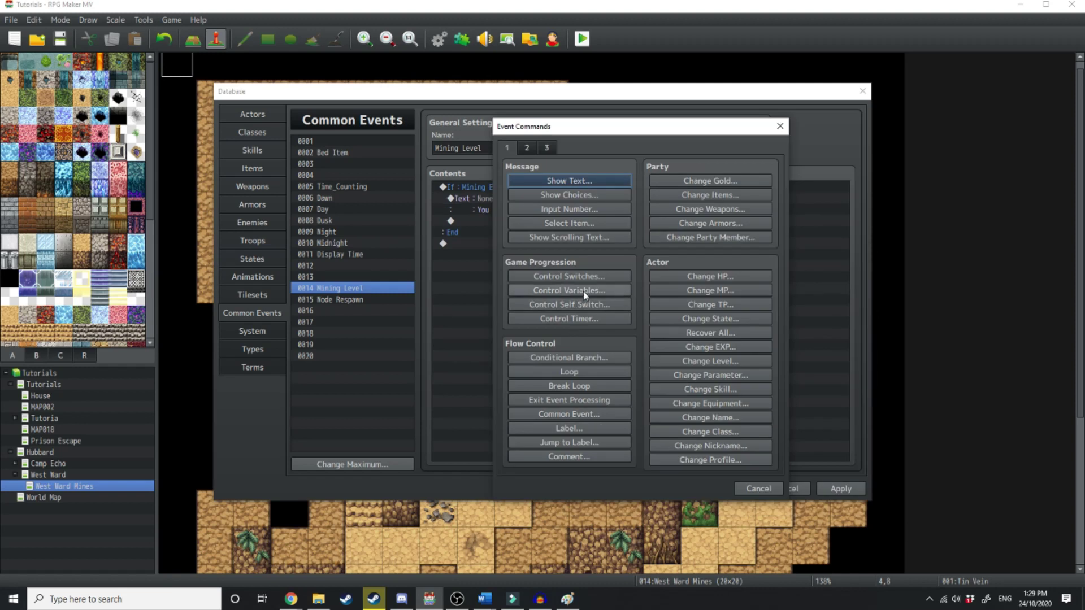
- Add Control Variables: Mining Level += 1 inside the branch
{"action": "left_click", "coordinate": [583, 291]}
{"action": "left_click", "coordinate": [643, 232]}
{"action": "double_click", "coordinate": [666, 201]}
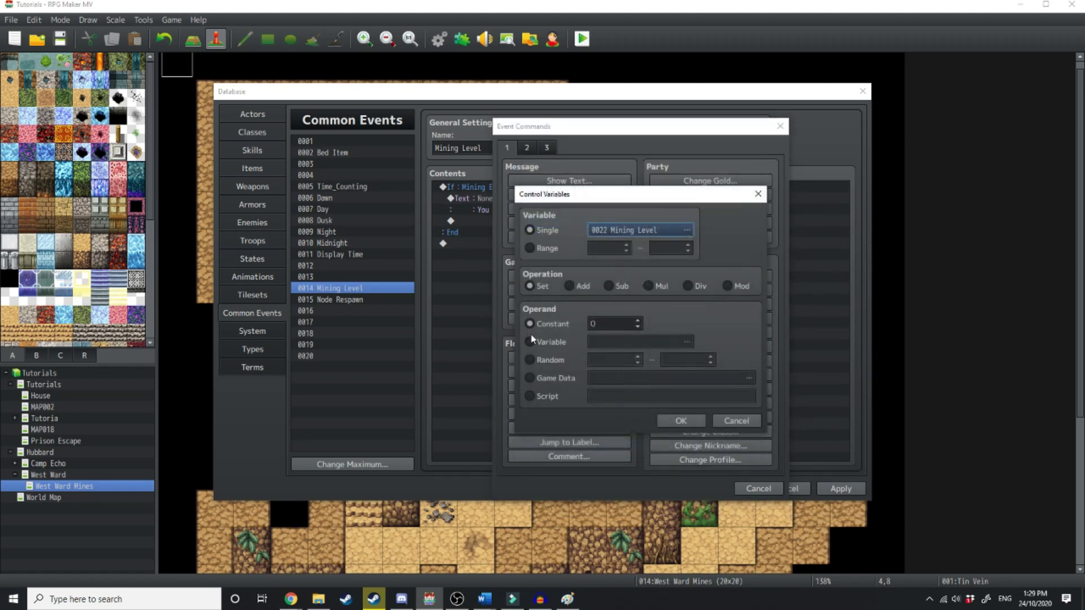
{"action": "left_click", "coordinate": [569, 286]}
{"action": "double_click", "coordinate": [637, 320]}
{"action": "type", "text": "1"}
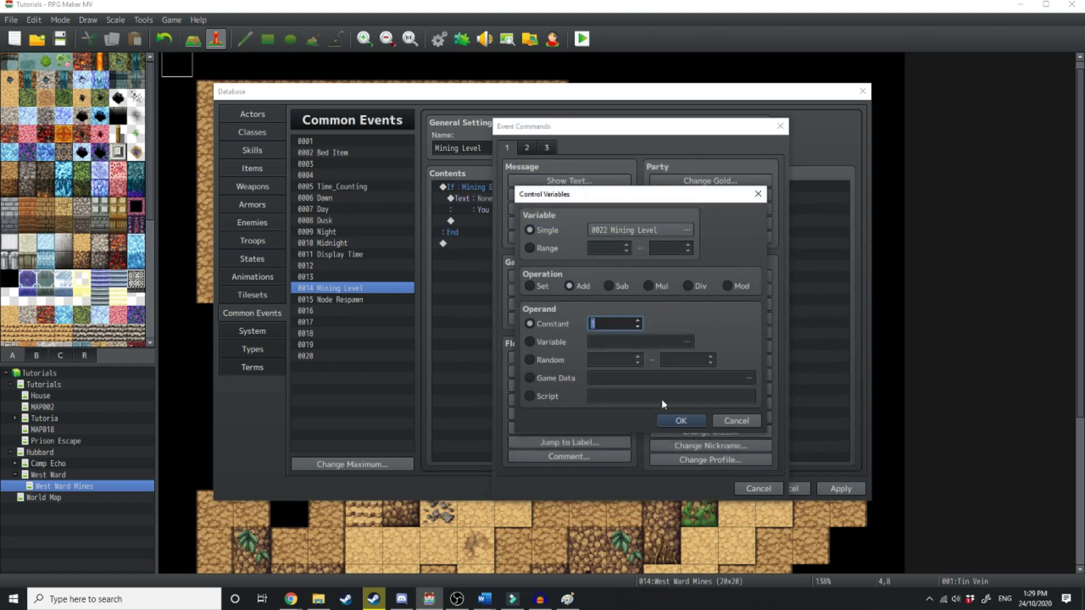
{"action": "left_click", "coordinate": [681, 421]}
- Below the level increase, add Control Variables setting Mining EXP to 0
{"action": "left_click", "coordinate": [501, 189]}
{"action": "left_click", "coordinate": [545, 252]}
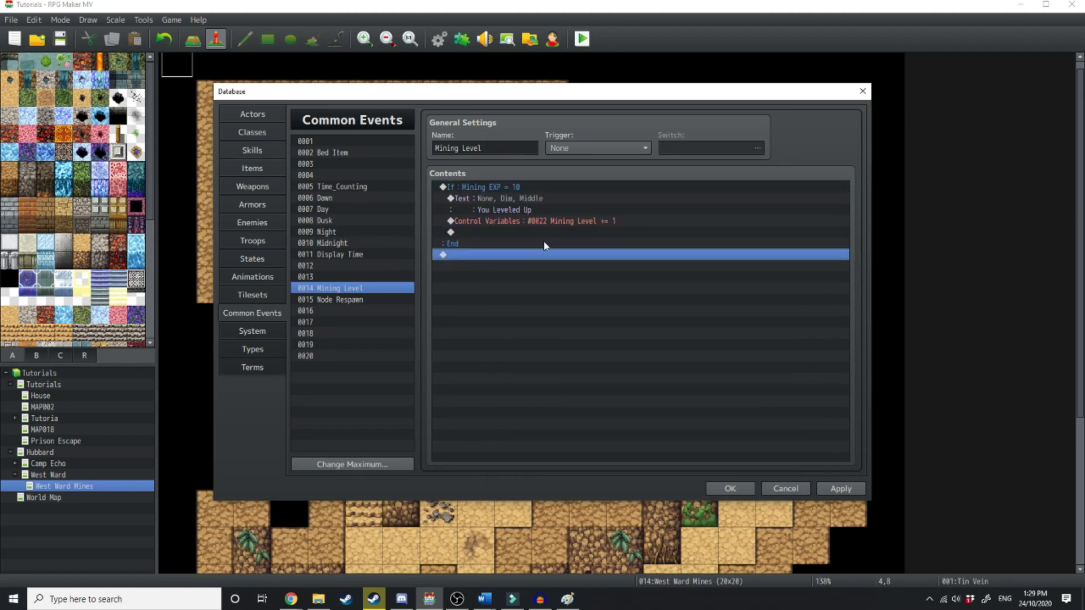
{"action": "left_click", "coordinate": [587, 223]}
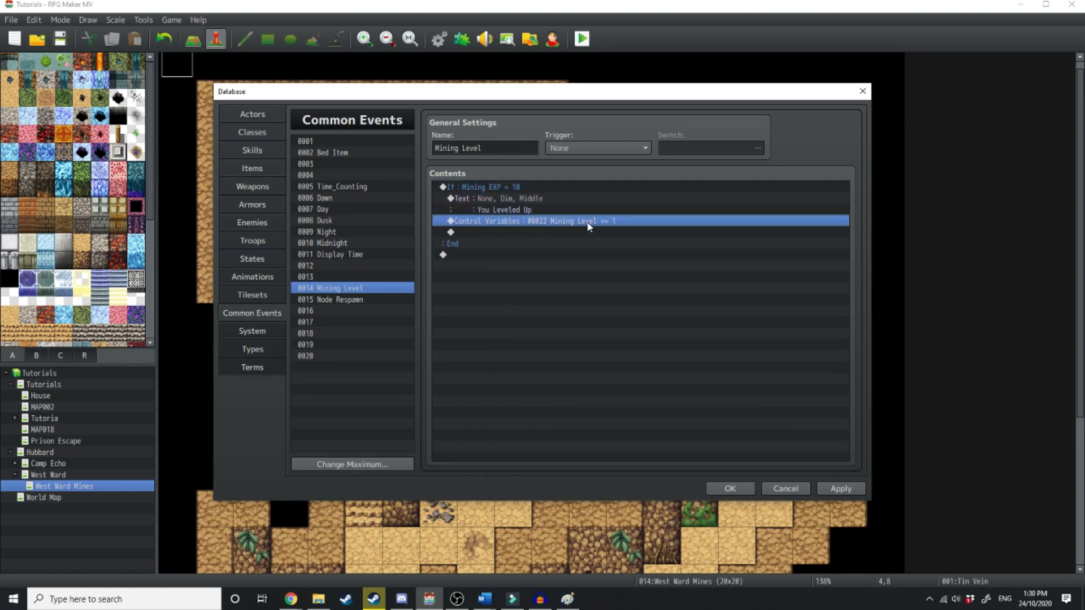
{"action": "double_click", "coordinate": [495, 229]}
{"action": "left_click", "coordinate": [576, 293]}
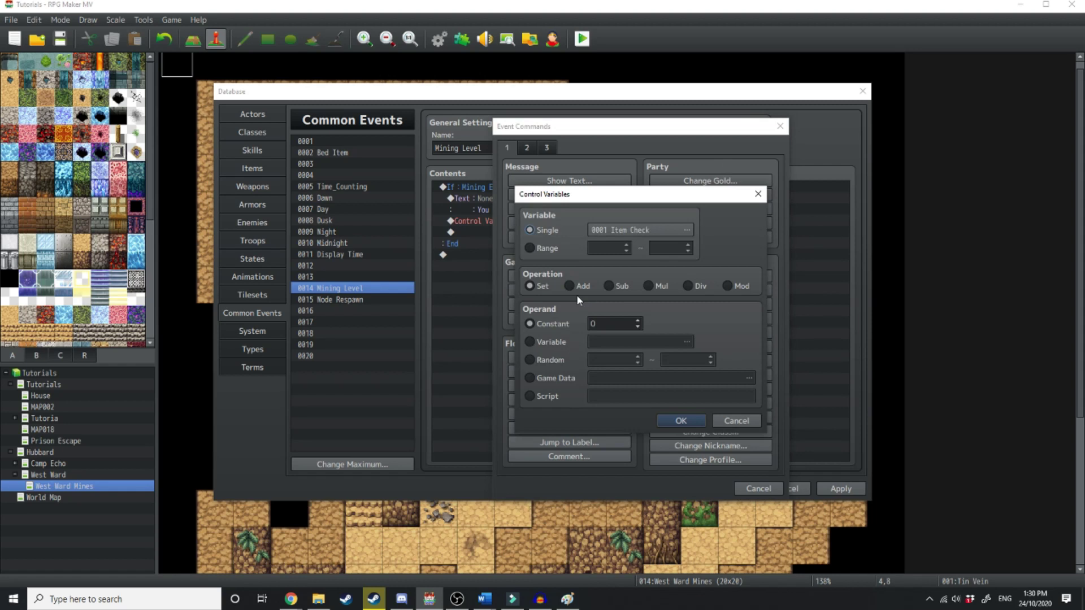
{"action": "left_click", "coordinate": [651, 235]}
{"action": "double_click", "coordinate": [673, 214]}
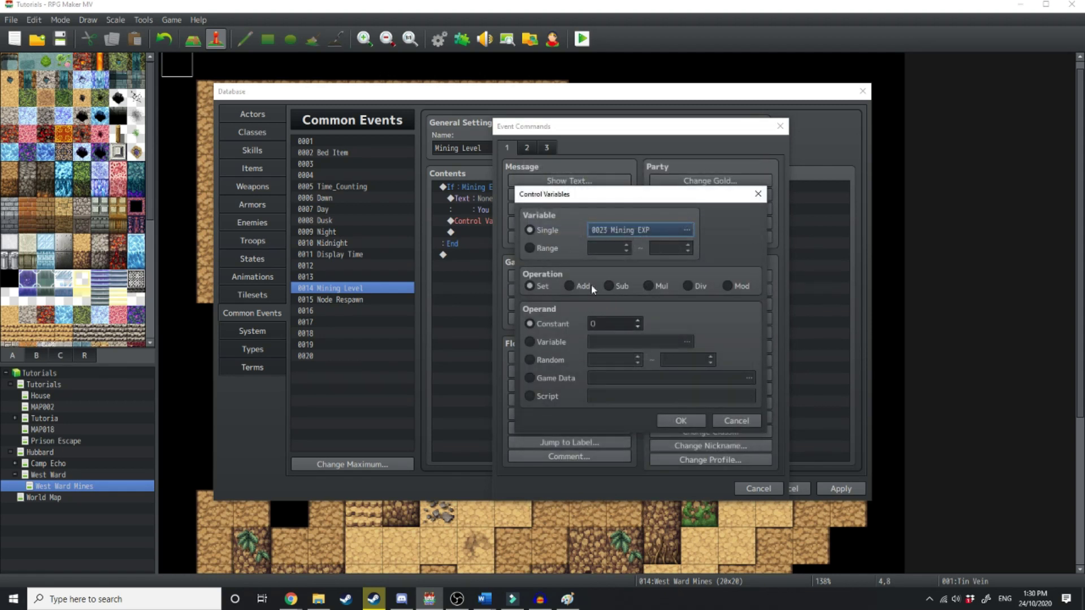
{"action": "left_click", "coordinate": [681, 421]}
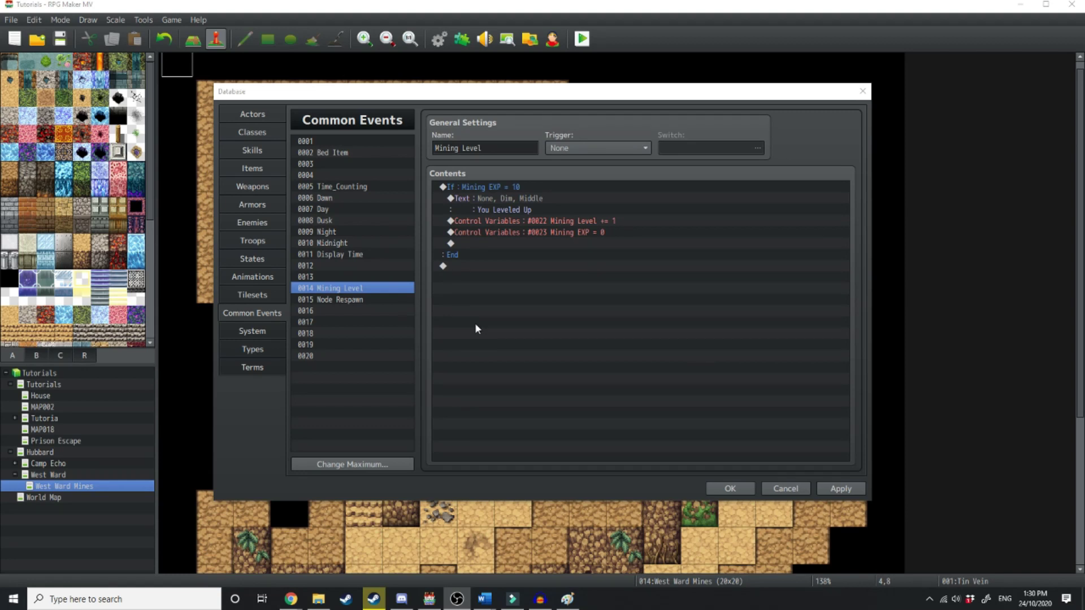
{"action": "left_click", "coordinate": [361, 310]}
- Name common event 0016 Mining Licence and preview Mining Licence.png in img/pictures
{"action": "left_click", "coordinate": [440, 148]}
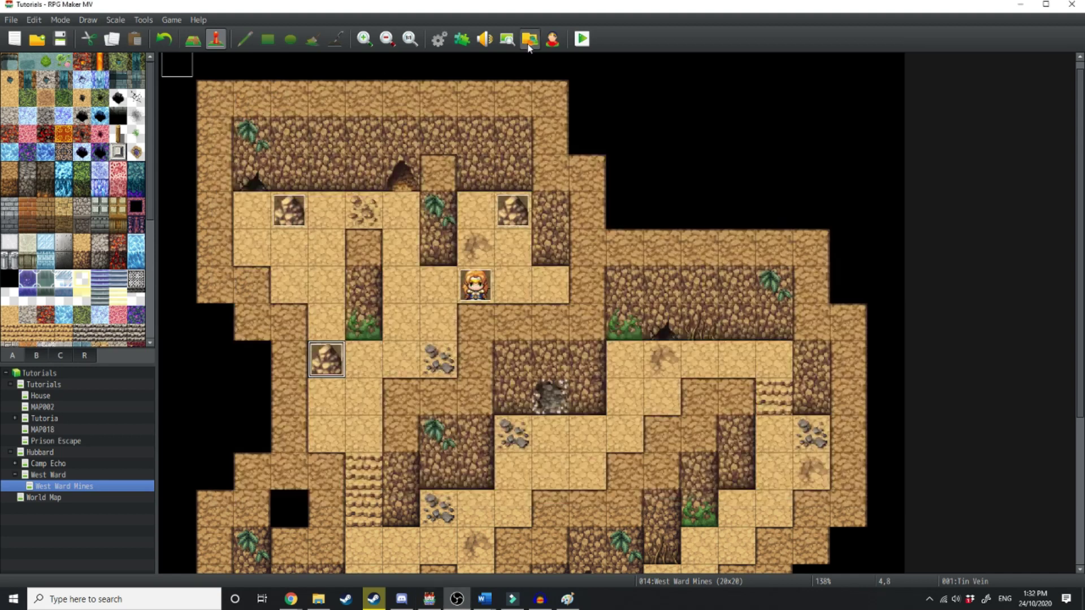
{"action": "left_click", "coordinate": [423, 308]}
{"action": "left_click", "coordinate": [396, 283]}
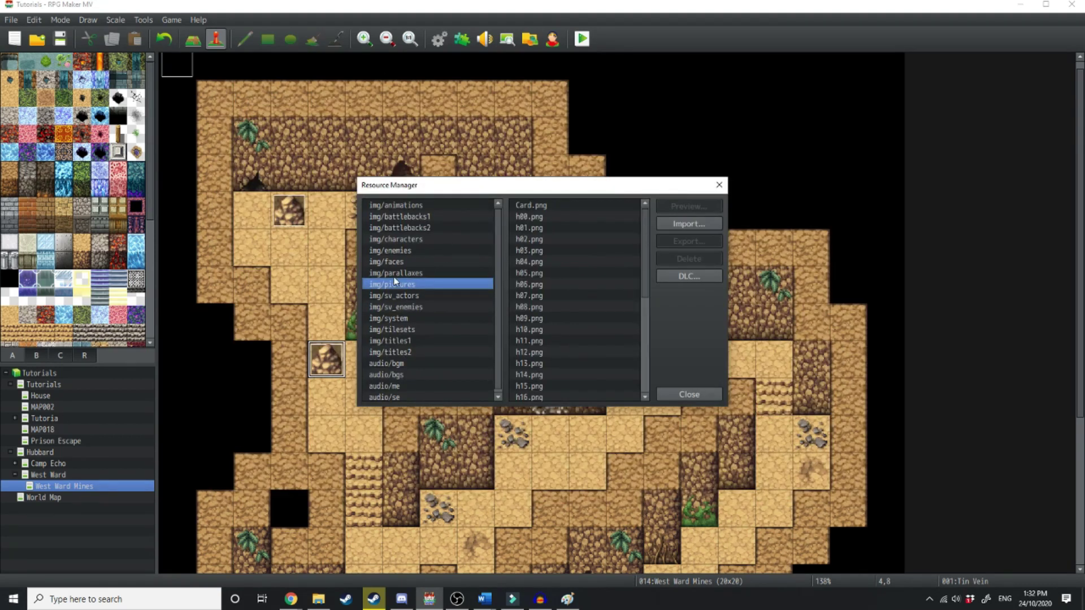
{"action": "scroll", "coordinate": [576, 311], "scroll_direction": "down", "scroll_amount": 6}
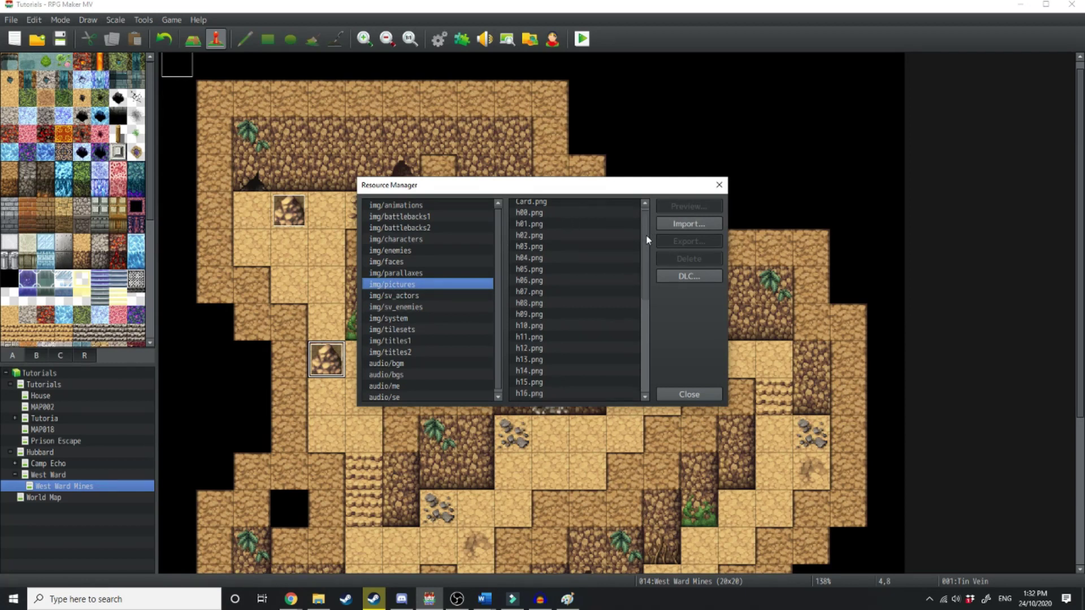
{"action": "left_click", "coordinate": [571, 373]}
{"action": "left_click", "coordinate": [683, 208]}
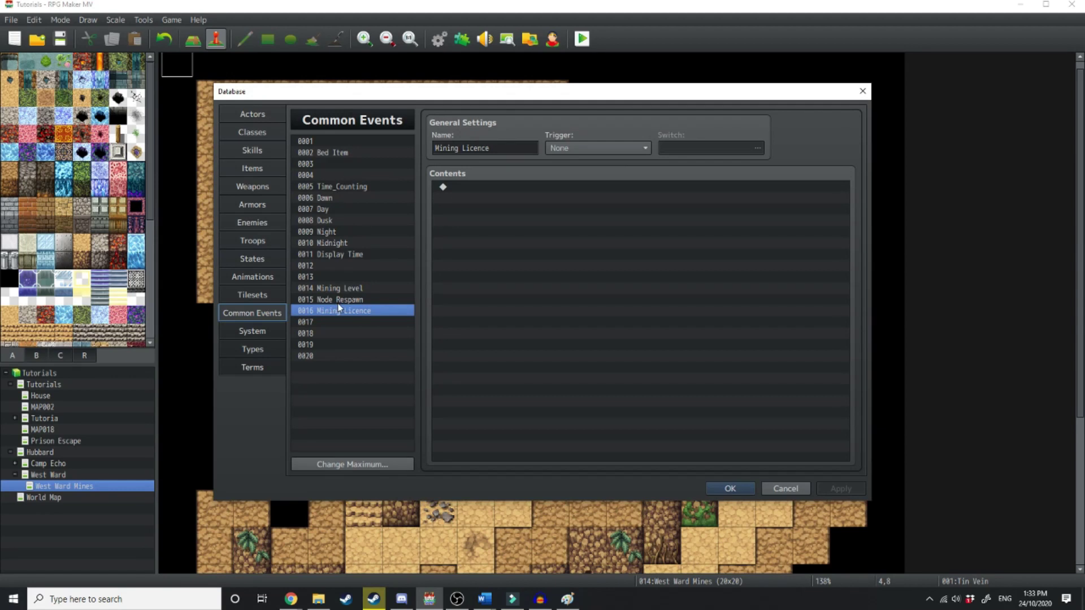
- Add Show Picture #4 with the Mining Licence image, Upper Left origin at (0, 0), and apply
{"action": "left_click", "coordinate": [355, 299]}
{"action": "left_click", "coordinate": [339, 288]}
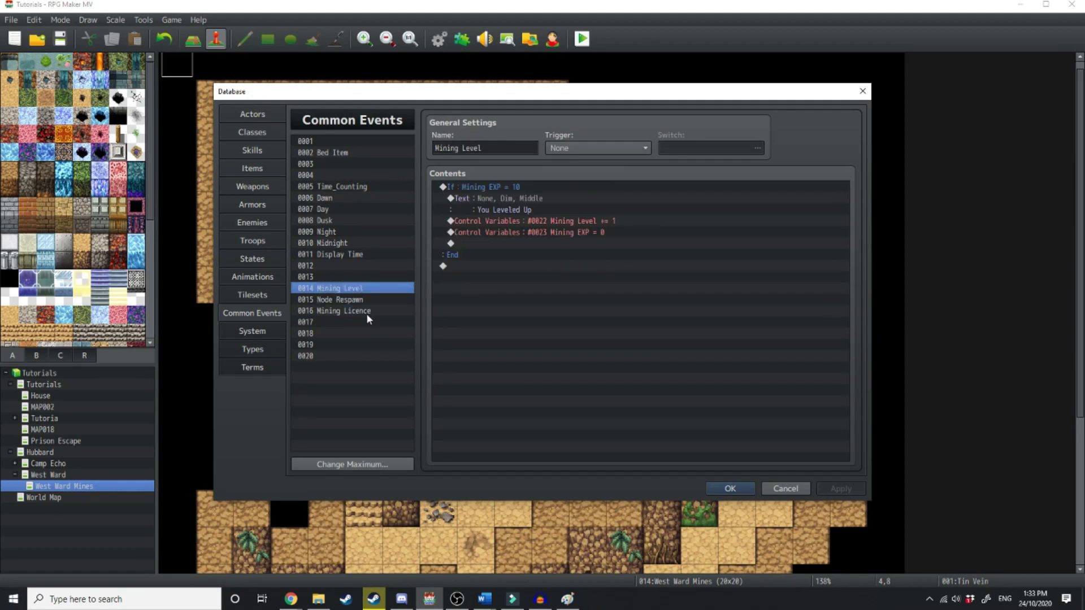
{"action": "left_click", "coordinate": [366, 313]}
{"action": "double_click", "coordinate": [459, 187]}
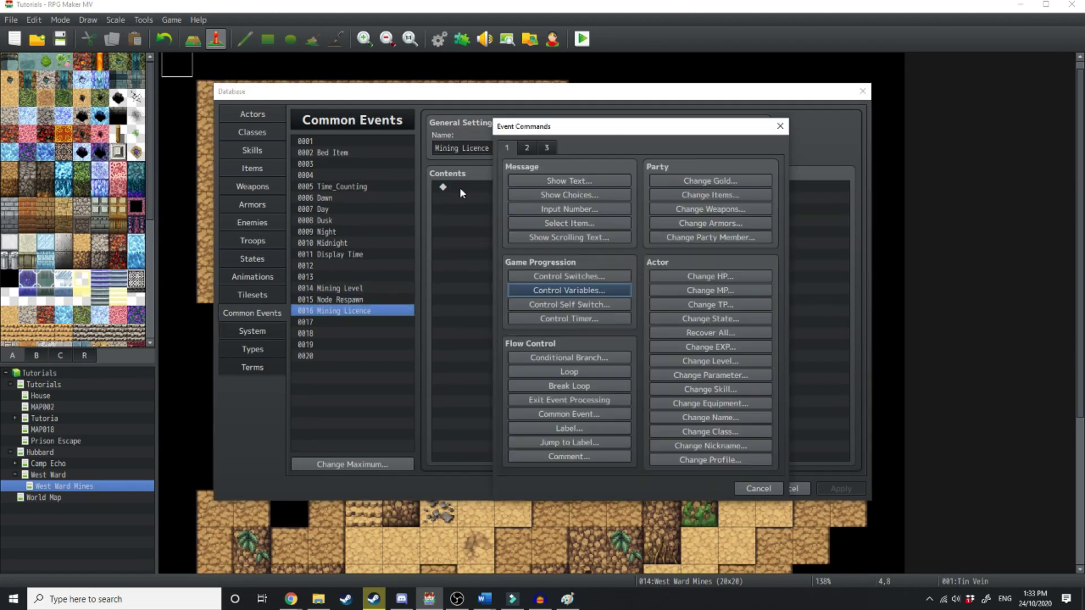
{"action": "left_click", "coordinate": [527, 148]}
{"action": "left_click", "coordinate": [591, 401]}
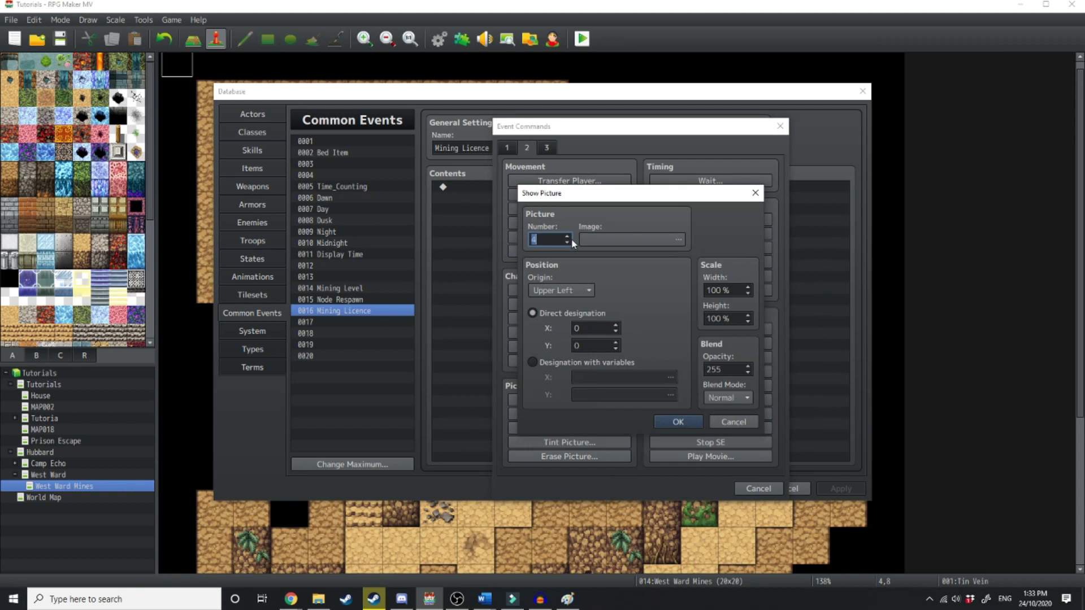
{"action": "left_click", "coordinate": [642, 239]}
{"action": "scroll", "coordinate": [540, 339], "scroll_direction": "down", "scroll_amount": 10}
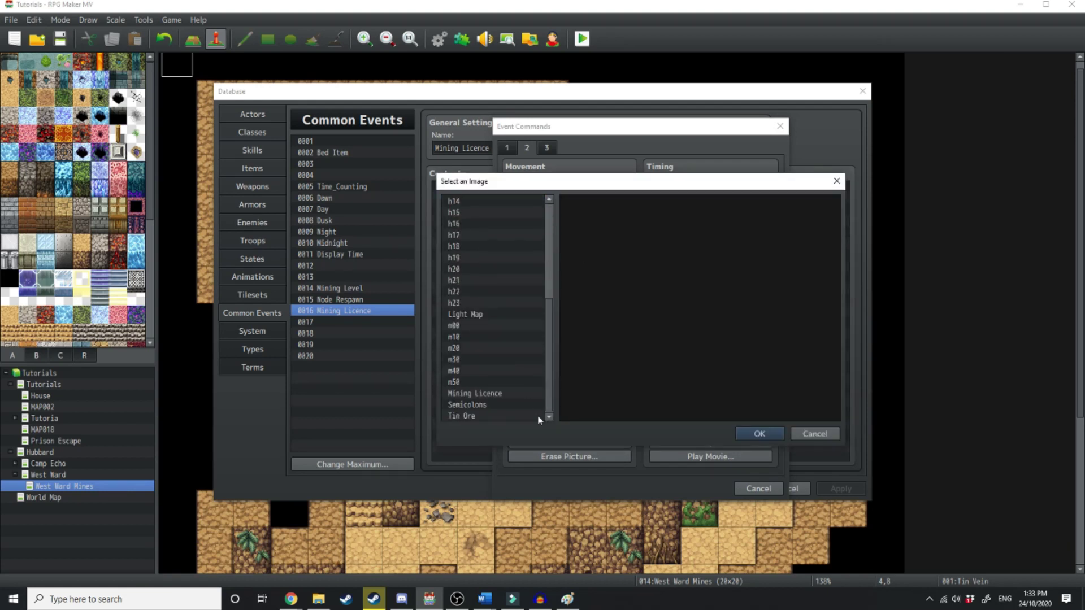
{"action": "left_click", "coordinate": [509, 394]}
{"action": "left_click", "coordinate": [760, 433]}
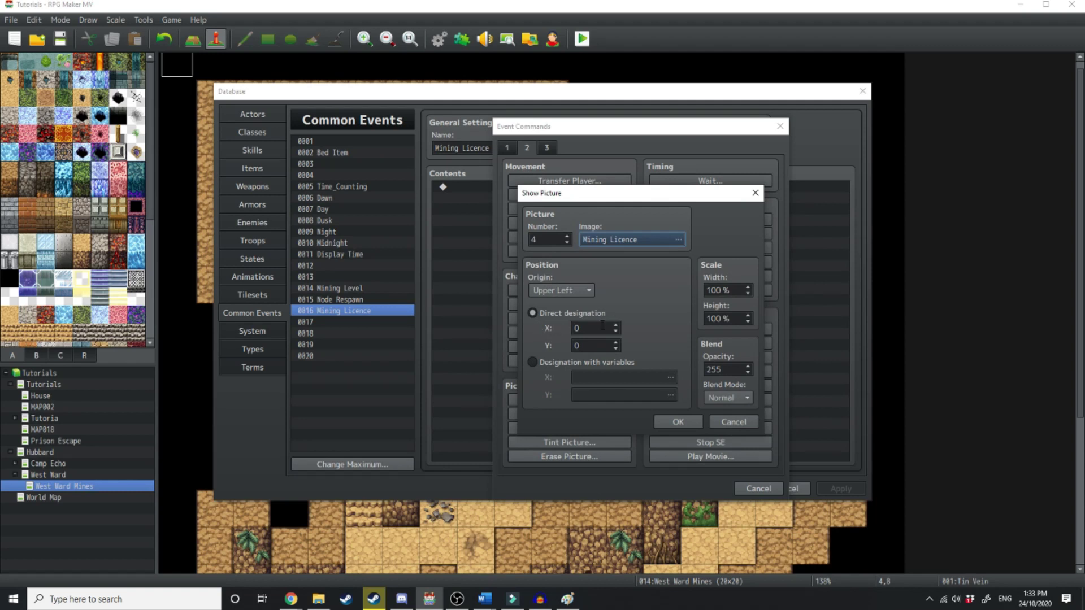
{"action": "double_click", "coordinate": [582, 345]}
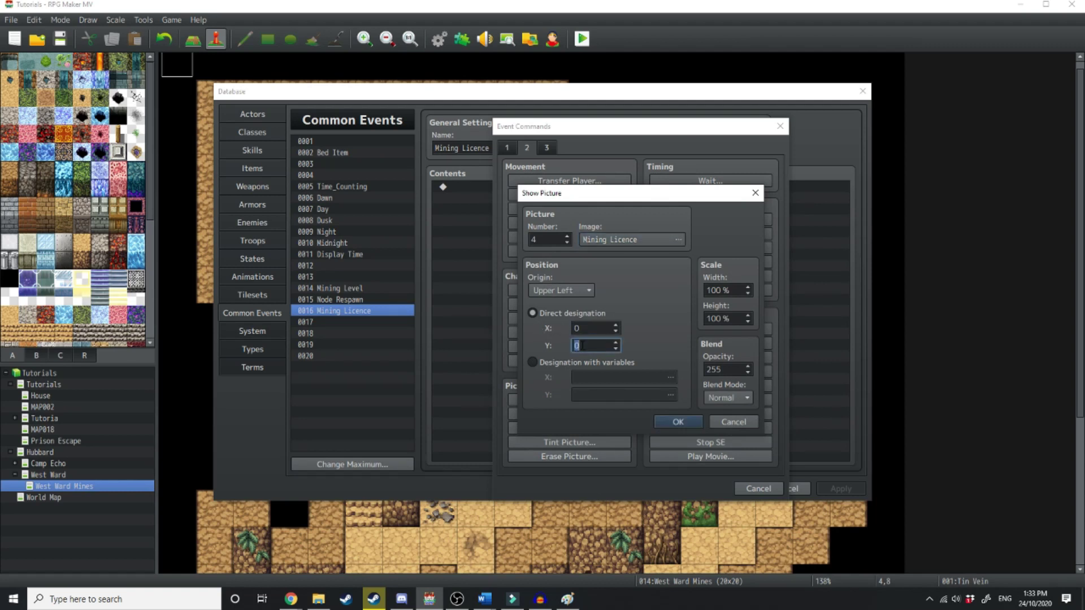
{"action": "left_click", "coordinate": [676, 423]}
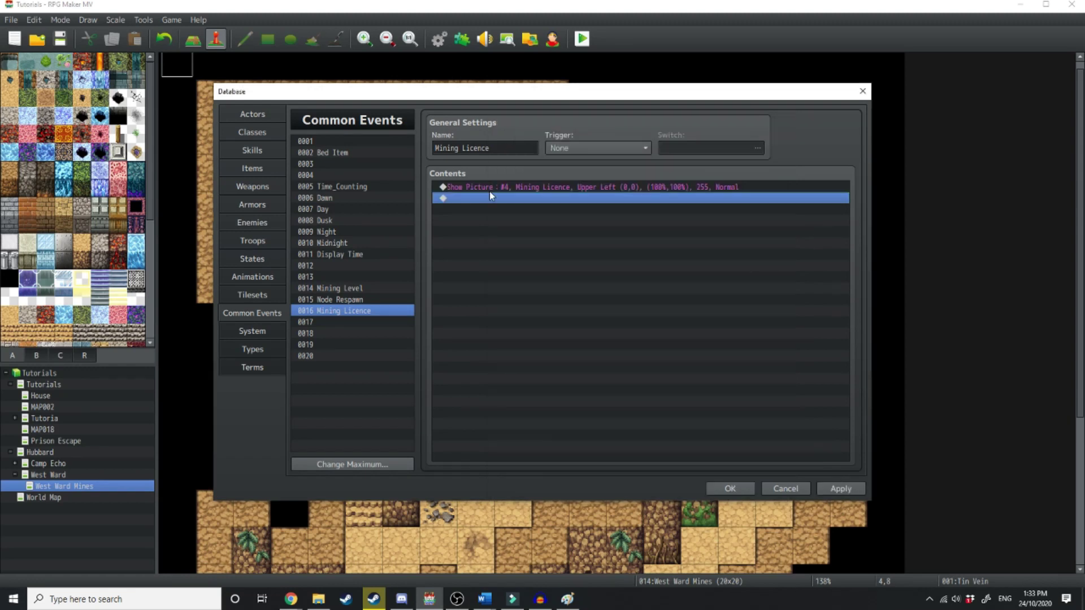
{"action": "left_click", "coordinate": [833, 487]}
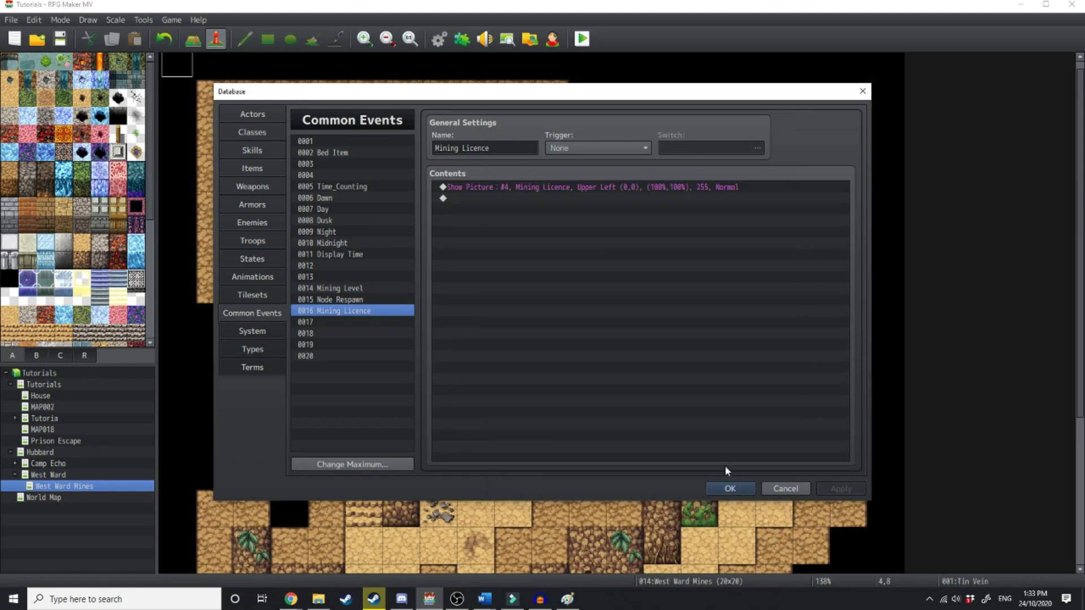
- Name item 0007 'Mining Licence' and give it icon 192
{"action": "left_click", "coordinate": [730, 488]}
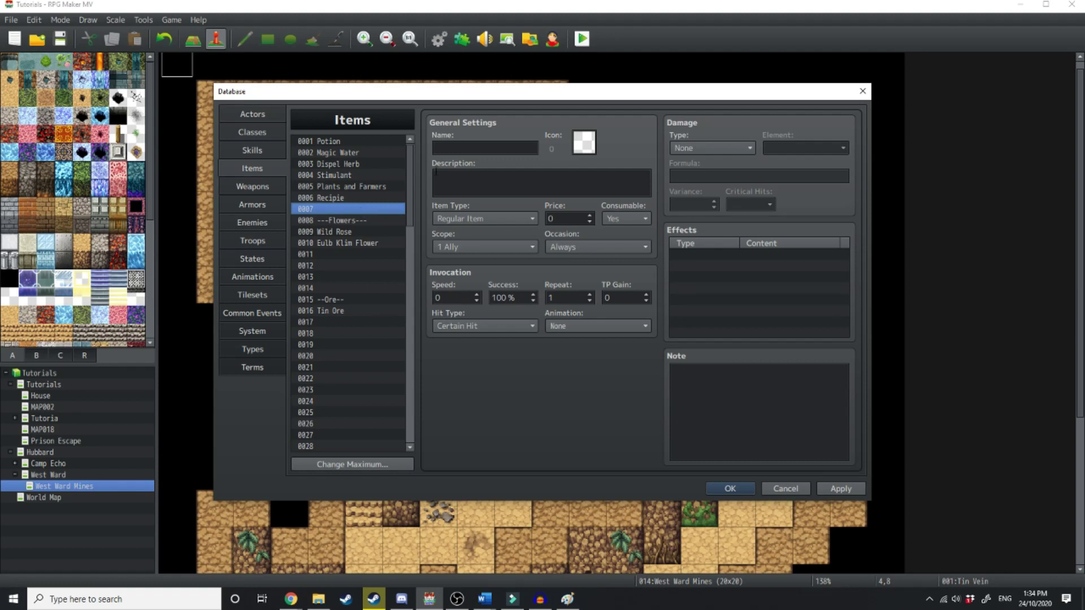
{"action": "left_click", "coordinate": [468, 149]}
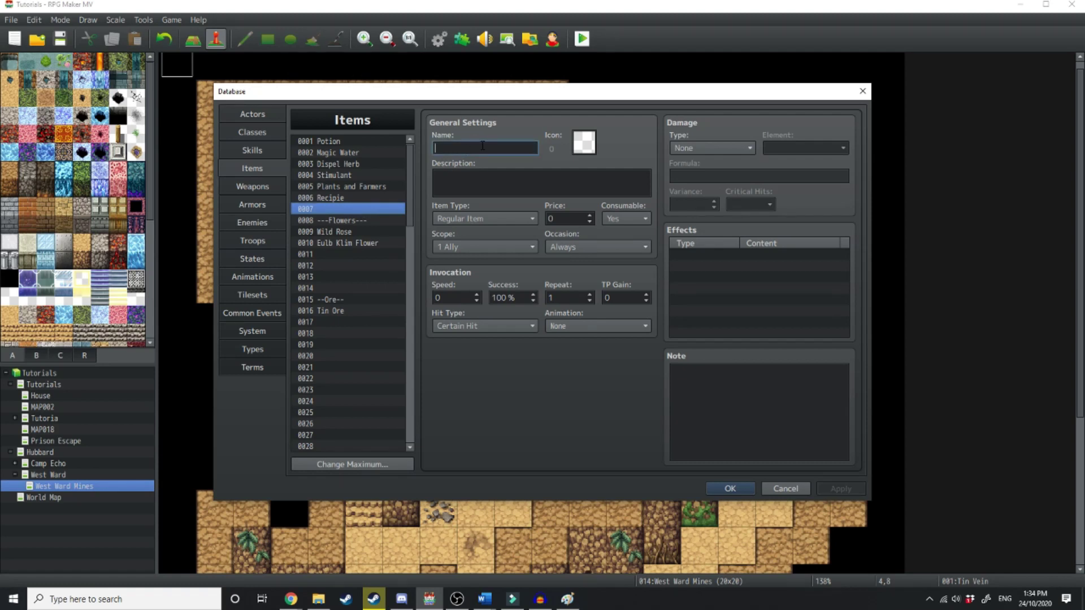
{"action": "type", "text": "Mining Licence"}
{"action": "left_click", "coordinate": [584, 142]}
{"action": "scroll", "coordinate": [428, 354], "scroll_direction": "down", "scroll_amount": 3}
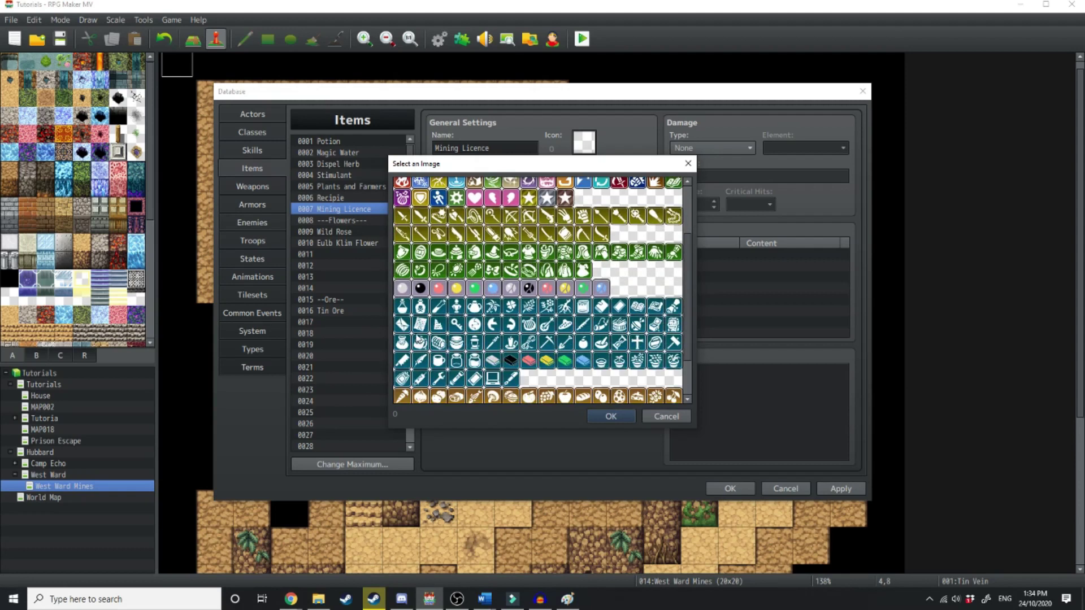
{"action": "double_click", "coordinate": [402, 324]}
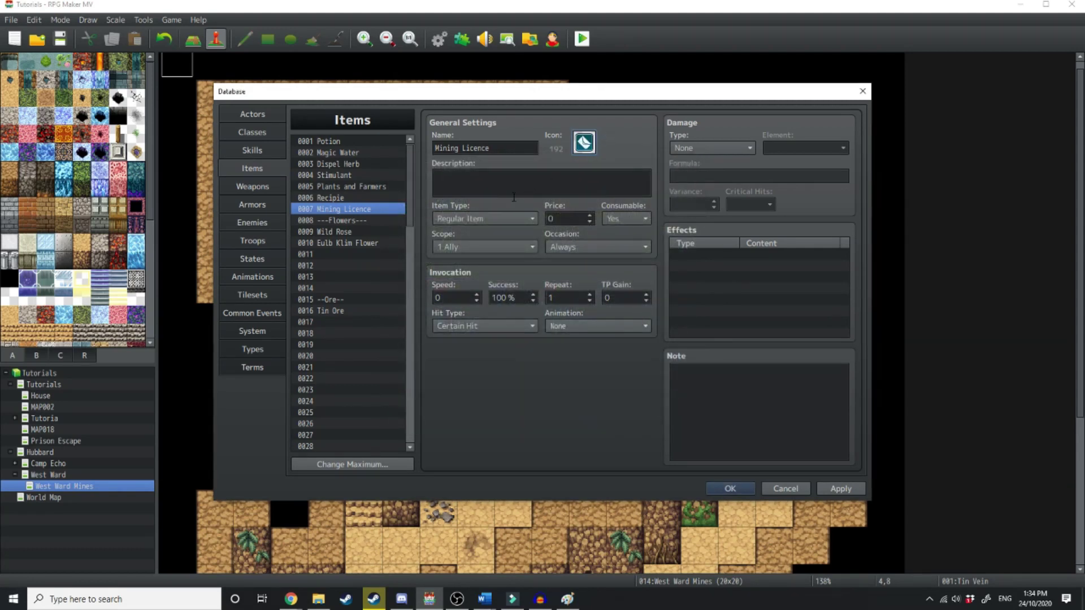
- Make it a Key Item with Scope None, Consumable No and Occasion Menu Screen
{"action": "left_click", "coordinate": [491, 218]}
{"action": "left_click", "coordinate": [473, 245]}
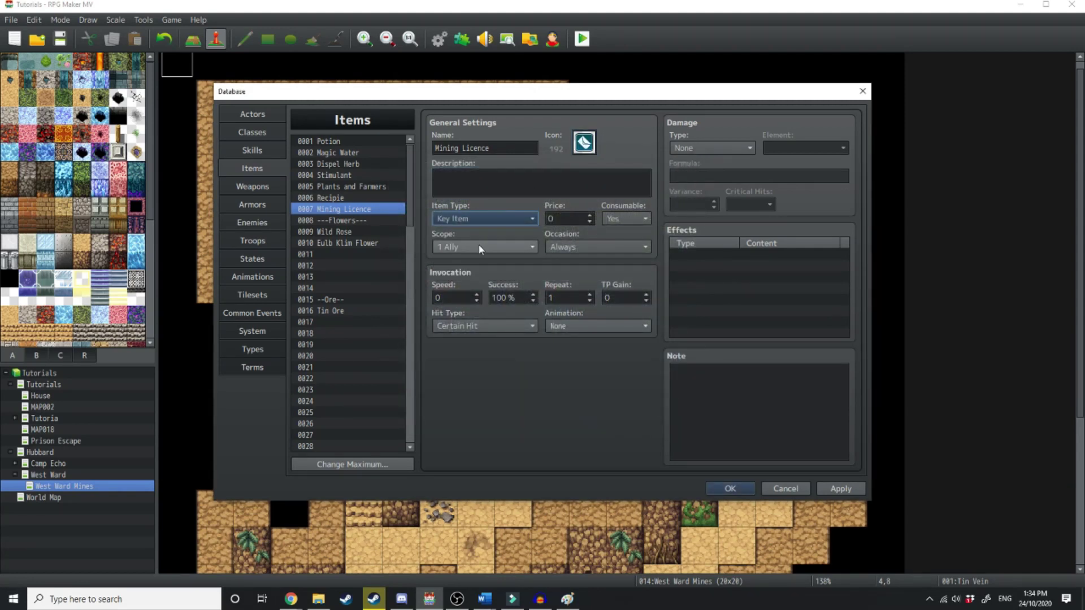
{"action": "left_click", "coordinate": [478, 246]}
{"action": "left_click", "coordinate": [451, 261]}
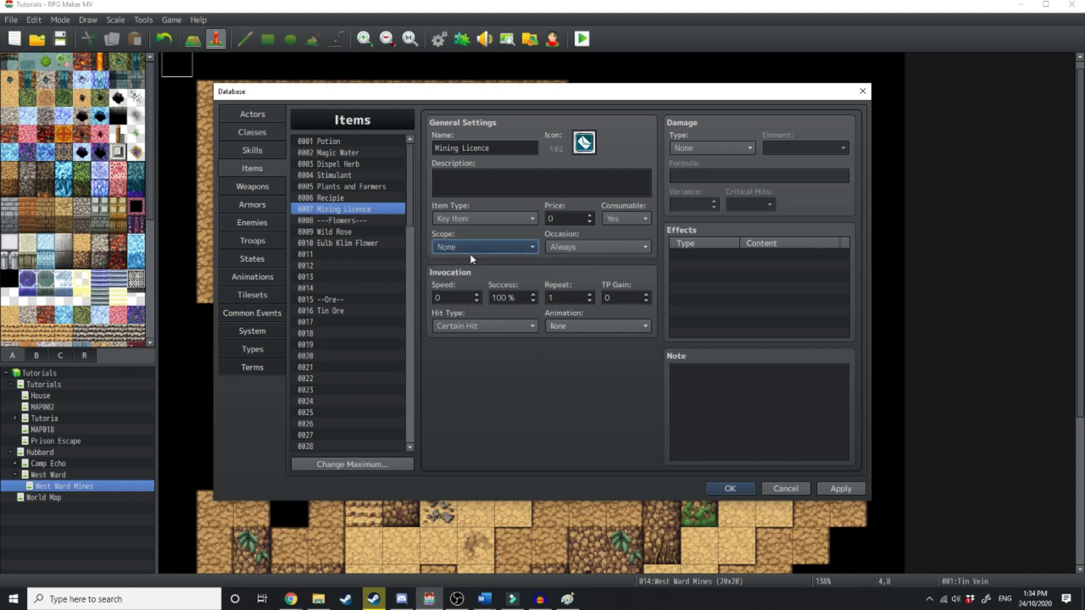
{"action": "left_click", "coordinate": [617, 222]}
{"action": "left_click", "coordinate": [614, 244]}
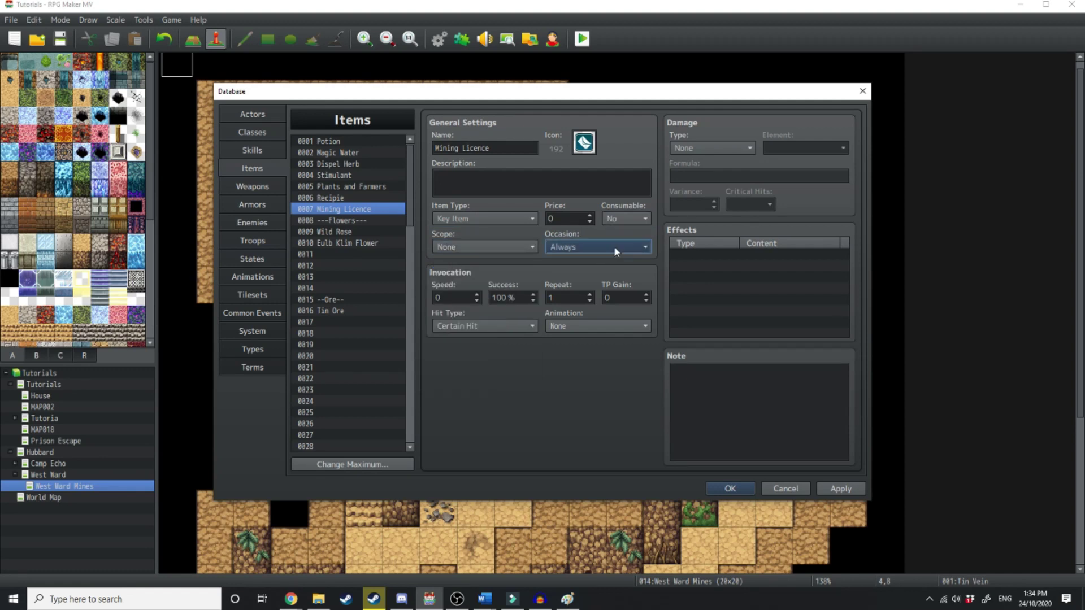
{"action": "left_click", "coordinate": [614, 247]}
{"action": "left_click", "coordinate": [570, 287]}
- Add a Common Event effect that runs the Mining Licence common event
{"action": "double_click", "coordinate": [721, 251]}
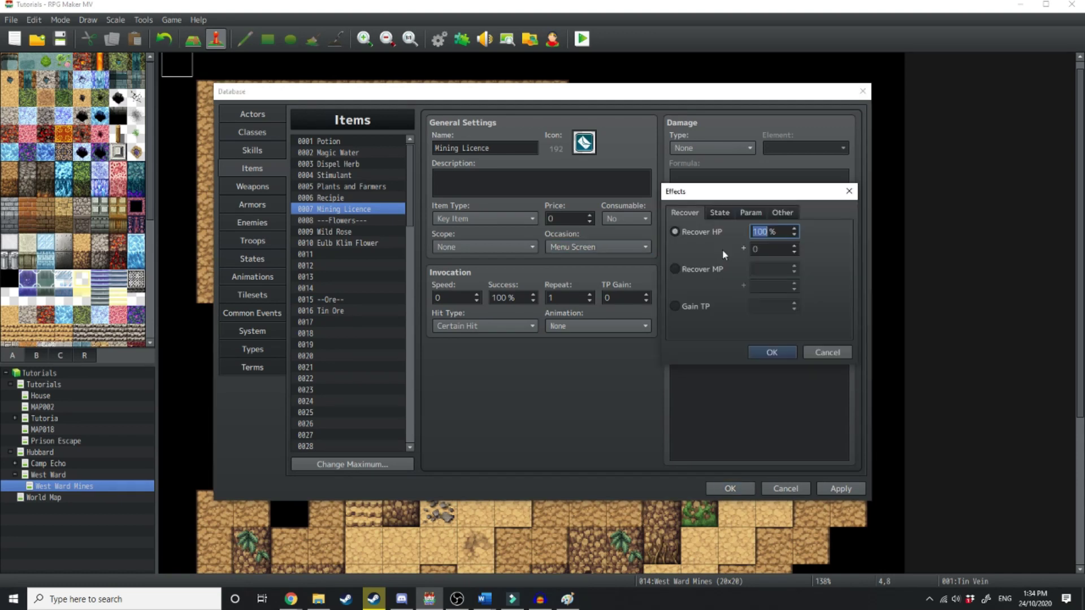
{"action": "left_click", "coordinate": [782, 215]}
{"action": "left_click", "coordinate": [675, 309]}
{"action": "left_click", "coordinate": [797, 309]}
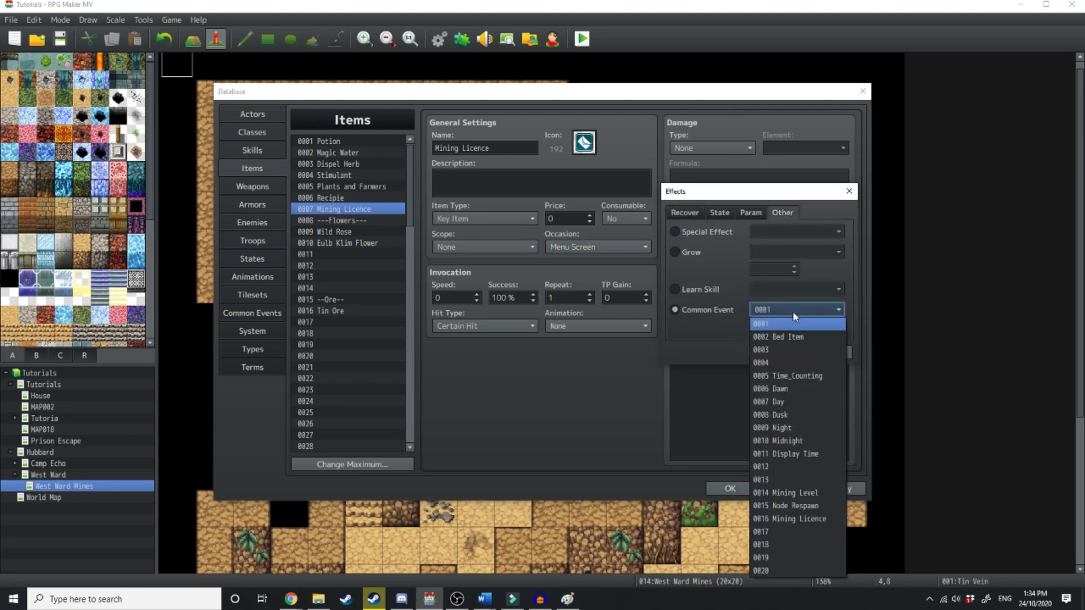
{"action": "left_click", "coordinate": [777, 518]}
{"action": "key", "text": "Return"}
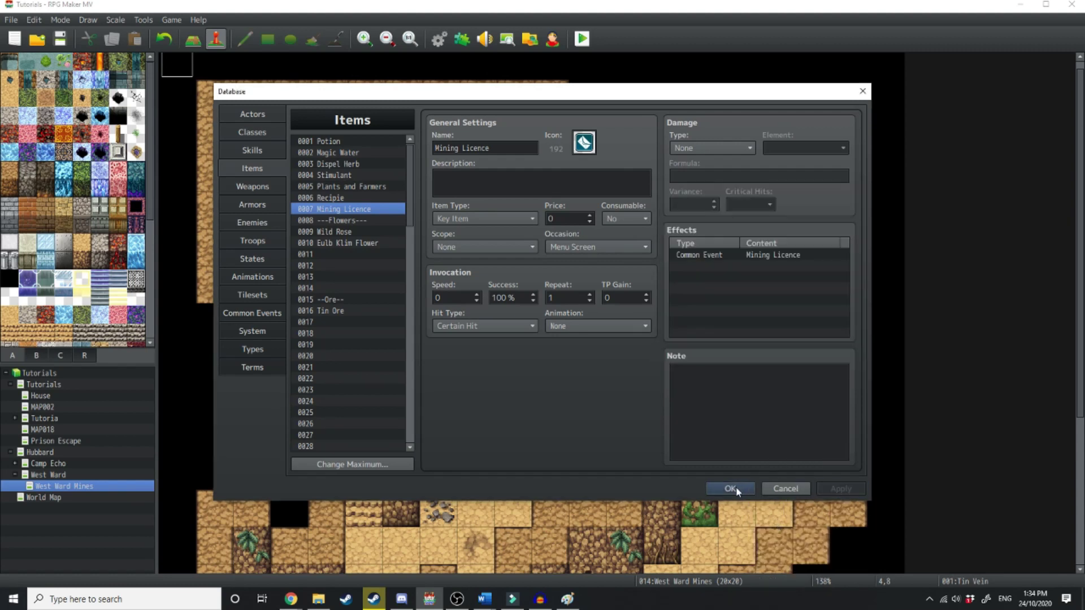
- Save the database and review the chest event's message on the Camp Echo map
{"action": "left_click", "coordinate": [730, 488]}
{"action": "left_click", "coordinate": [51, 464]}
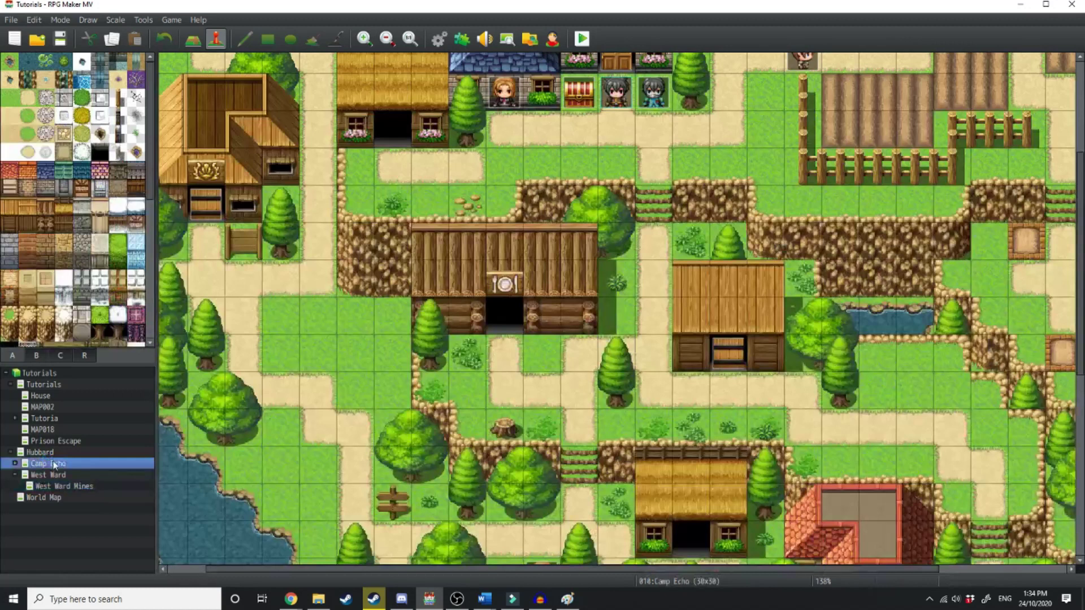
{"action": "scroll", "coordinate": [735, 161], "scroll_direction": "up", "scroll_amount": 2}
{"action": "double_click", "coordinate": [578, 161]}
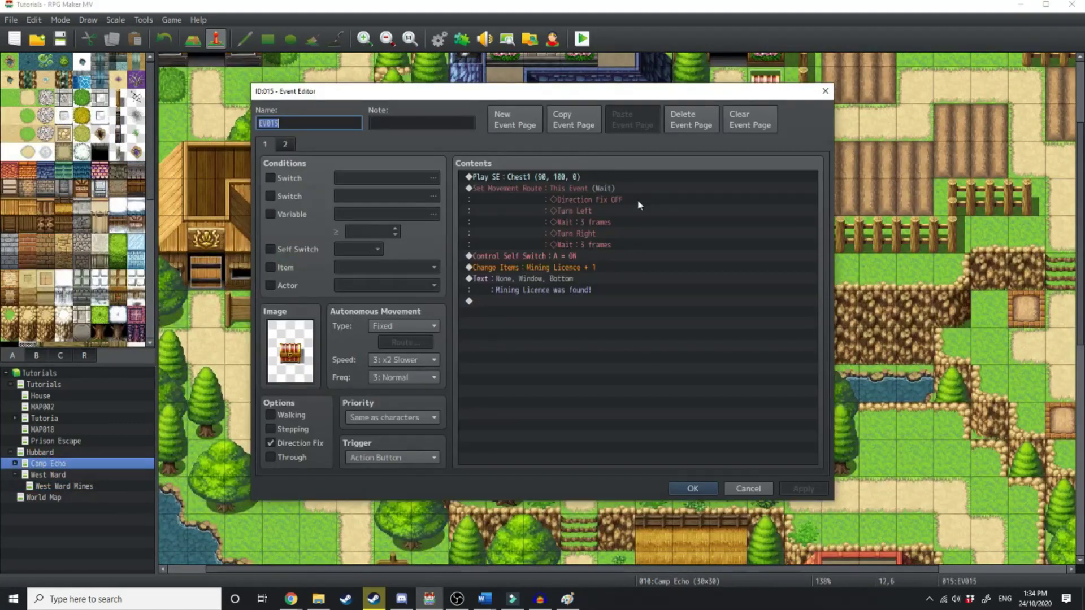
{"action": "left_click", "coordinate": [540, 280]}
{"action": "right_click", "coordinate": [540, 279]}
{"action": "left_click", "coordinate": [565, 331]}
- Playtest, walk to the chest, open it and dismiss the licence found message
{"action": "left_click", "coordinate": [496, 315]}
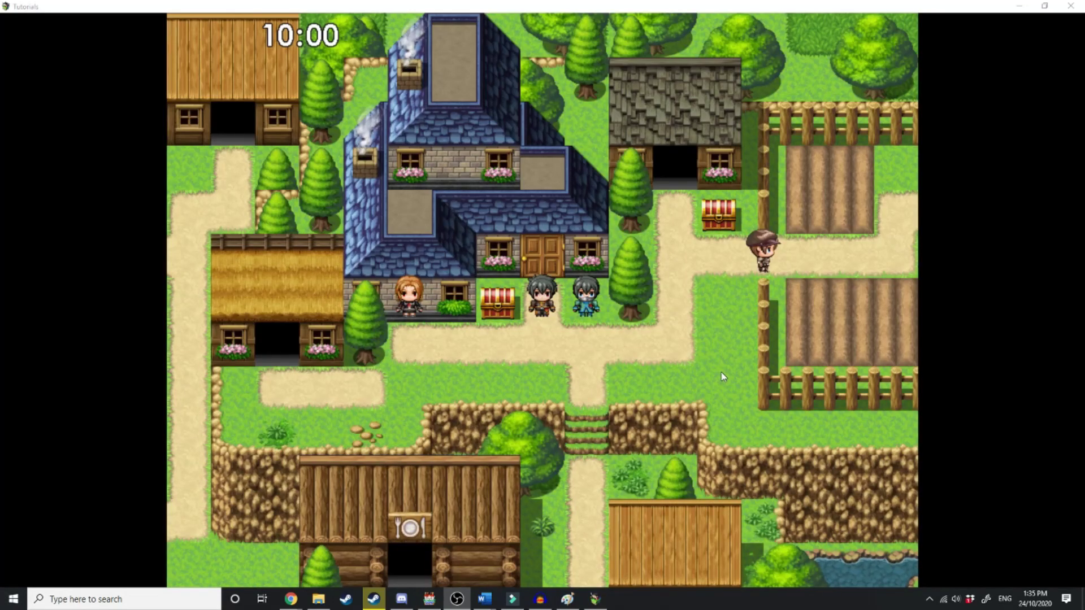
{"action": "left_click", "coordinate": [723, 377]}
{"action": "left_click", "coordinate": [469, 255]}
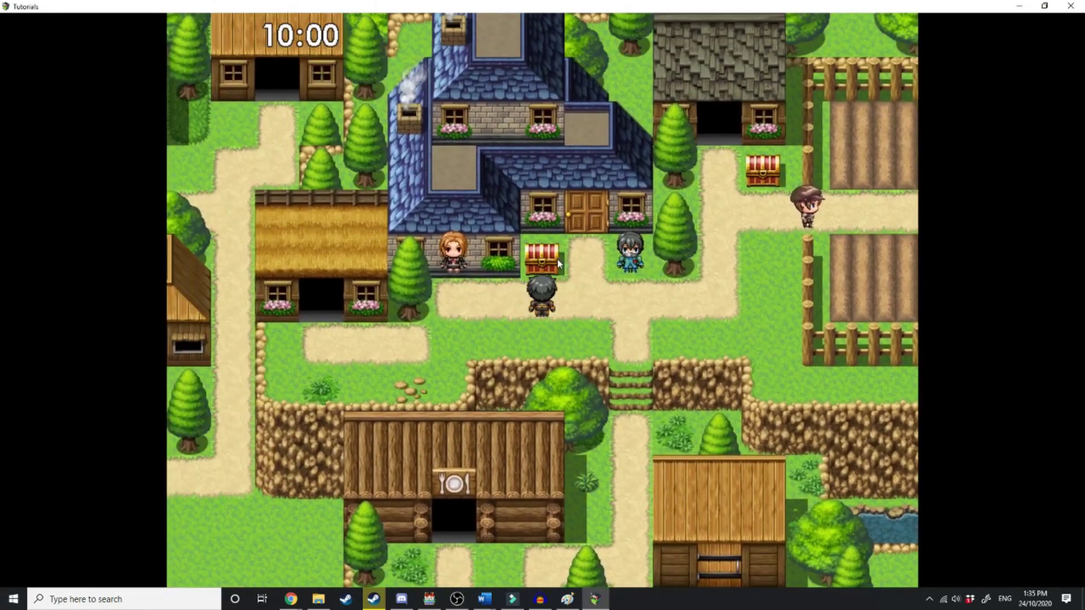
{"action": "left_click", "coordinate": [556, 262]}
{"action": "left_click", "coordinate": [578, 389]}
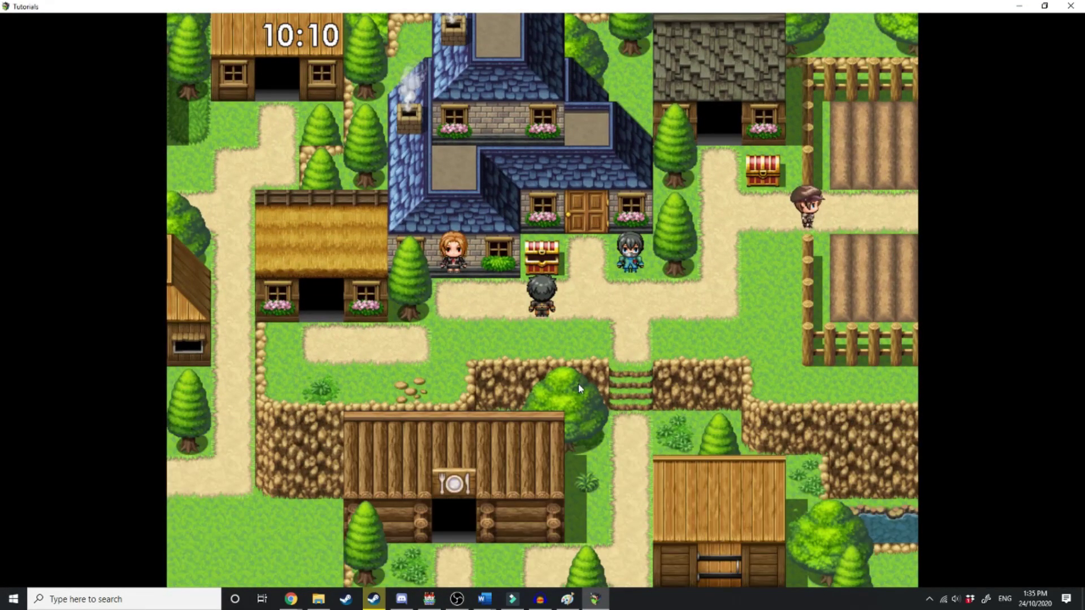
- From the game menu, choose Item > Key Item and use the Mining Licence
{"action": "right_click", "coordinate": [579, 388]}
{"action": "key", "text": "Return"}
{"action": "key", "text": "Right"}
{"action": "key", "text": "Right"}
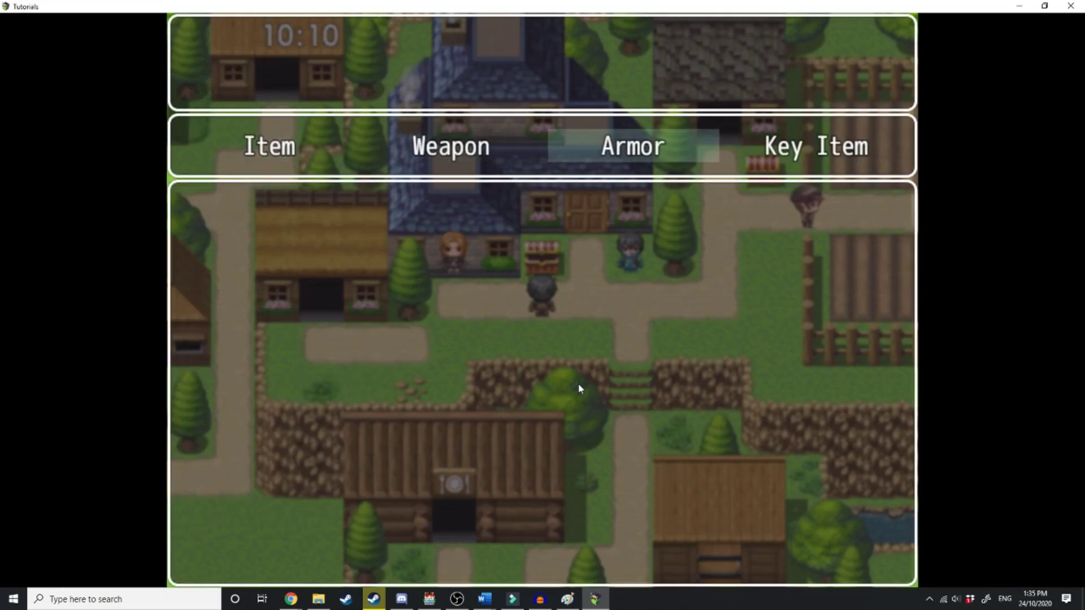
{"action": "key", "text": "Right"}
{"action": "key", "text": "Return"}
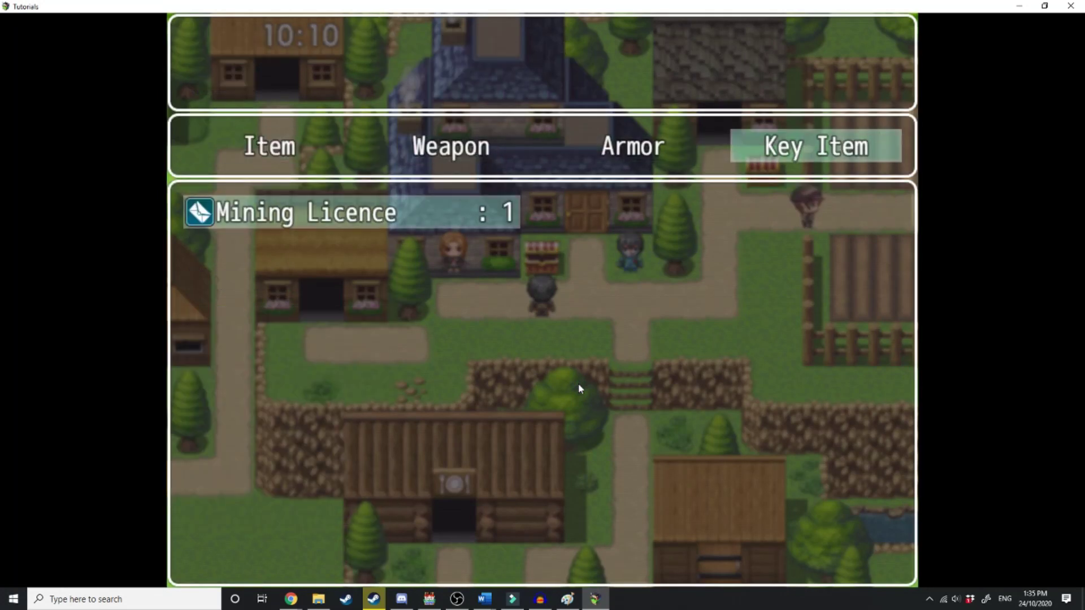
{"action": "key", "text": "Return"}
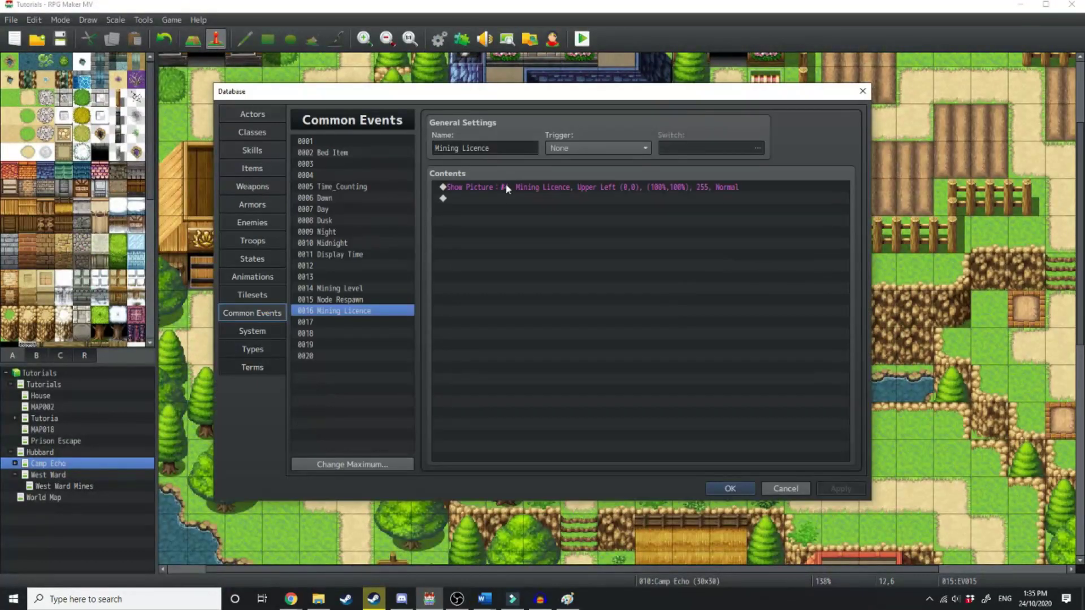
- Change the Mining Licence Show Picture command's X position to 200
{"action": "double_click", "coordinate": [505, 187]}
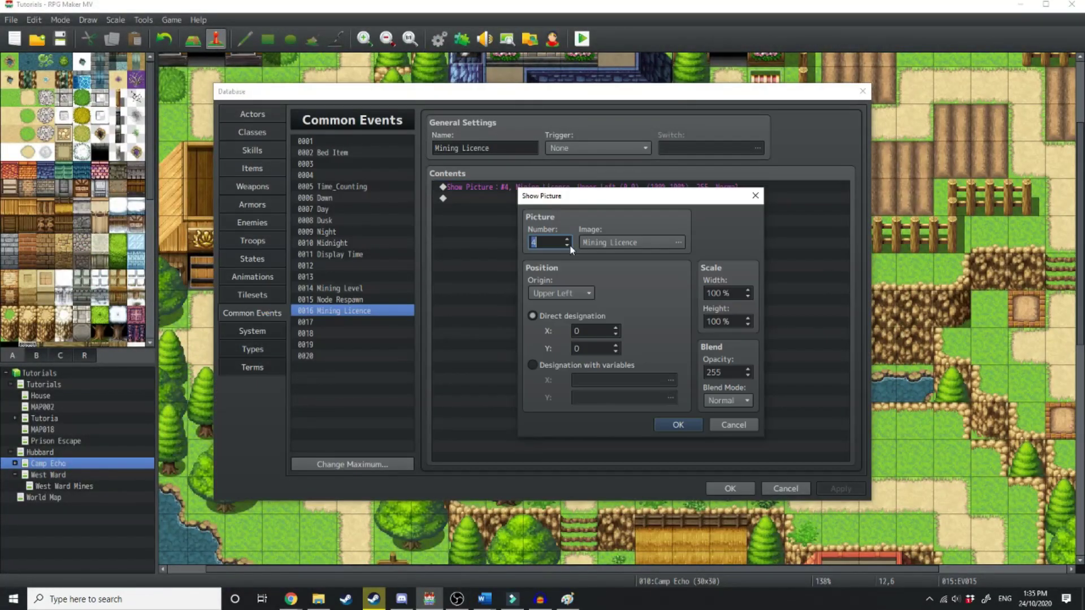
{"action": "left_click", "coordinate": [587, 332]}
{"action": "type", "text": "200"}
{"action": "key", "text": "Return"}
- Close the database keeping changes and run a full-screen playtest
{"action": "key", "text": "Return"}
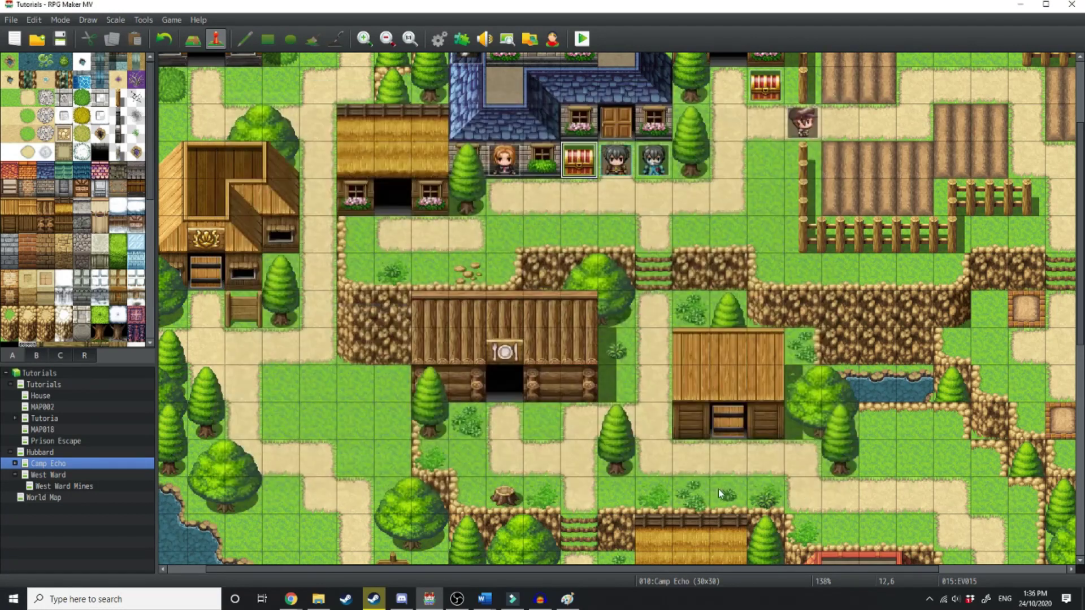
{"action": "key", "text": "ctrl+r"}
{"action": "key", "text": "Return"}
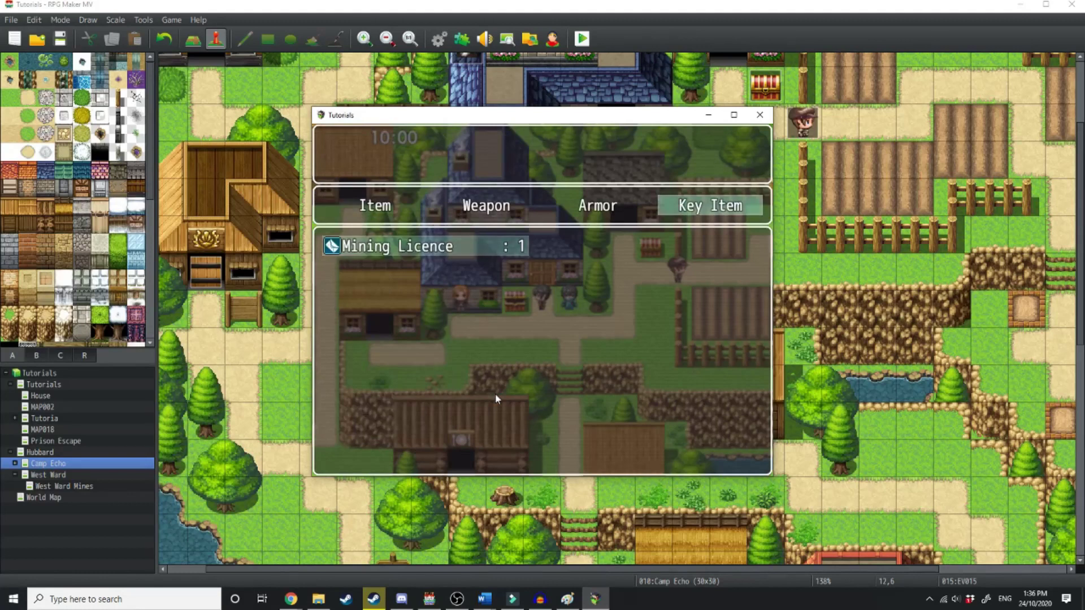
{"action": "left_click", "coordinate": [733, 115]}
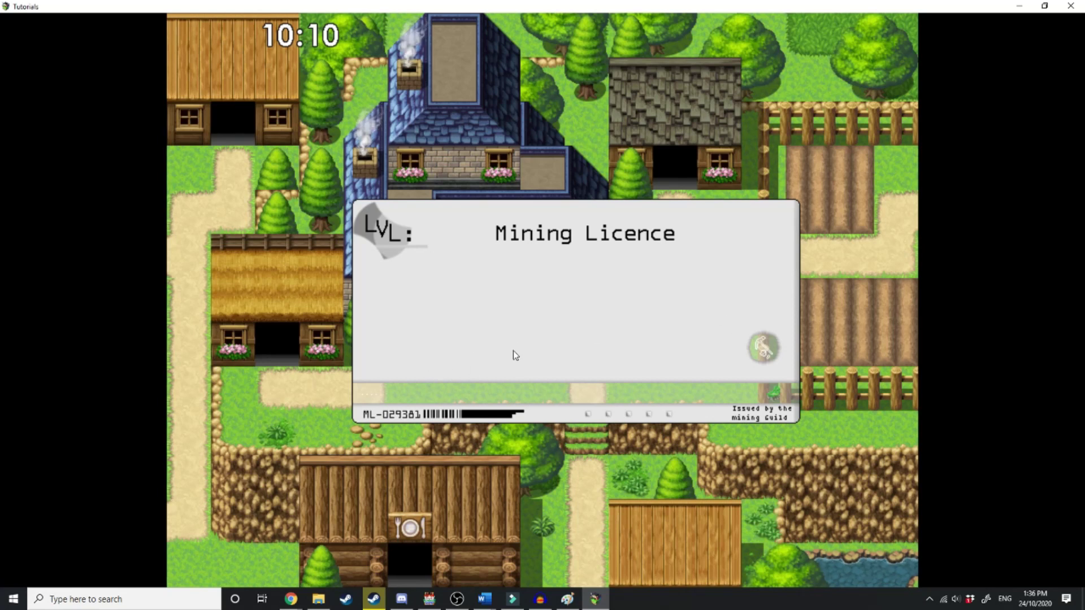
- Add a Conditional Branch on variable 0022 Mining Level below the picture command
{"action": "key", "text": "alt+F4"}
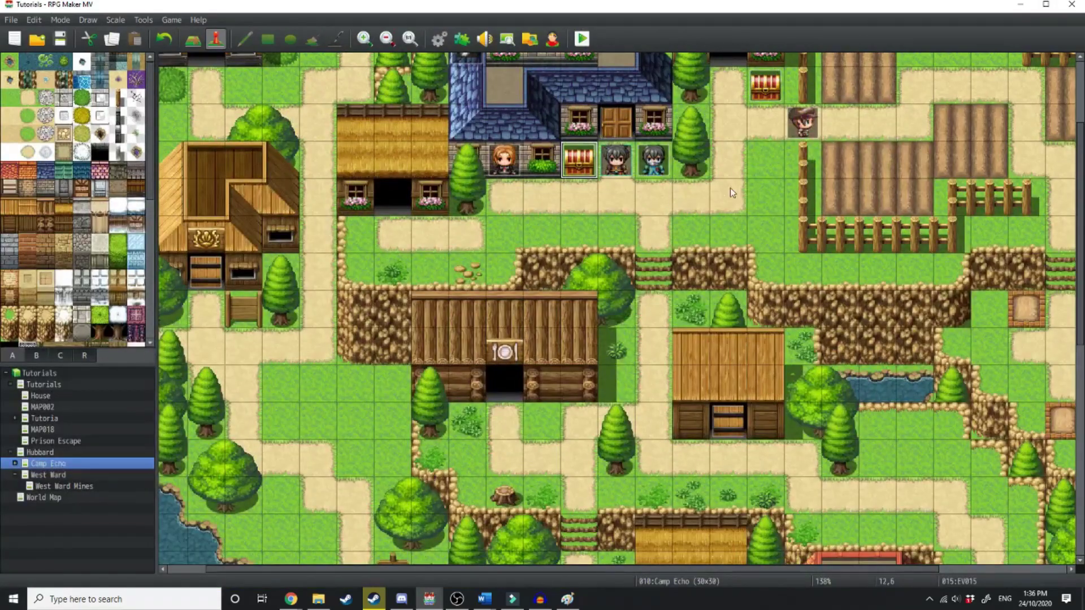
{"action": "left_click", "coordinate": [446, 40]}
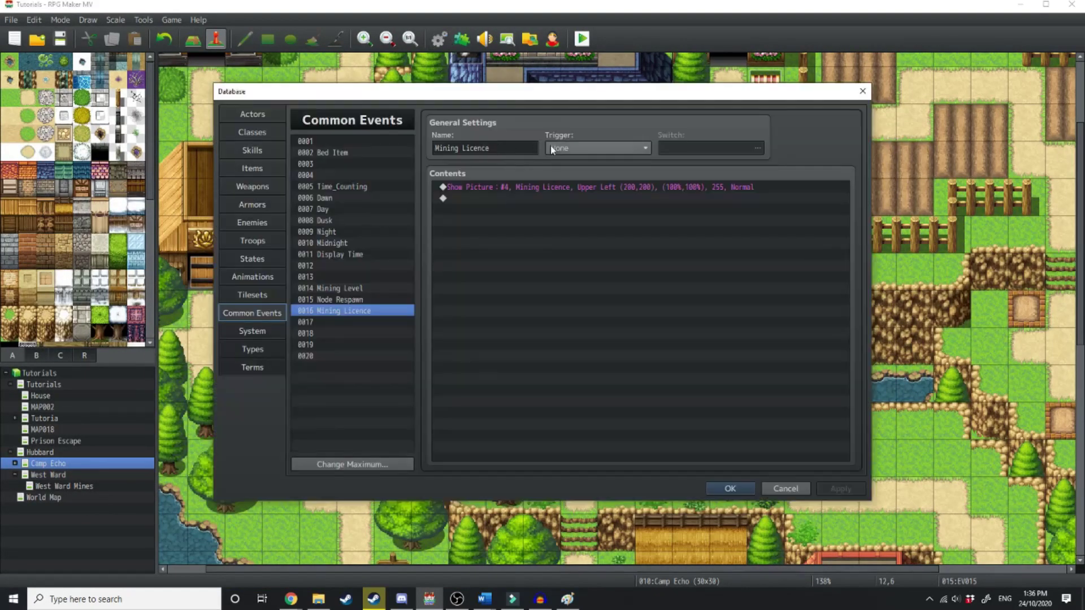
{"action": "right_click", "coordinate": [460, 199]}
{"action": "left_click", "coordinate": [465, 204]}
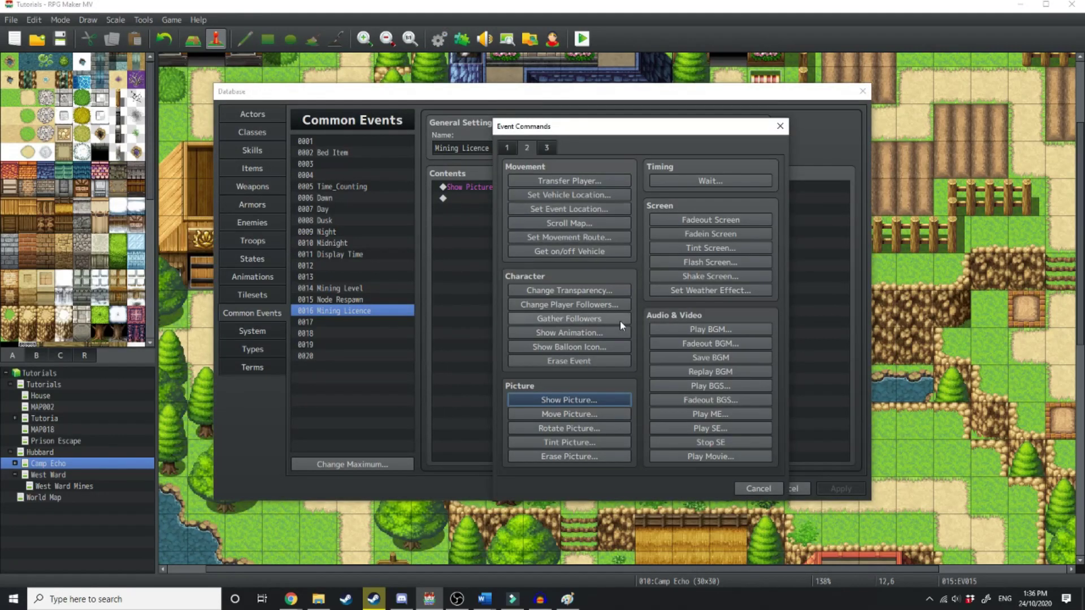
{"action": "left_click", "coordinate": [506, 148]}
{"action": "left_click", "coordinate": [569, 358]}
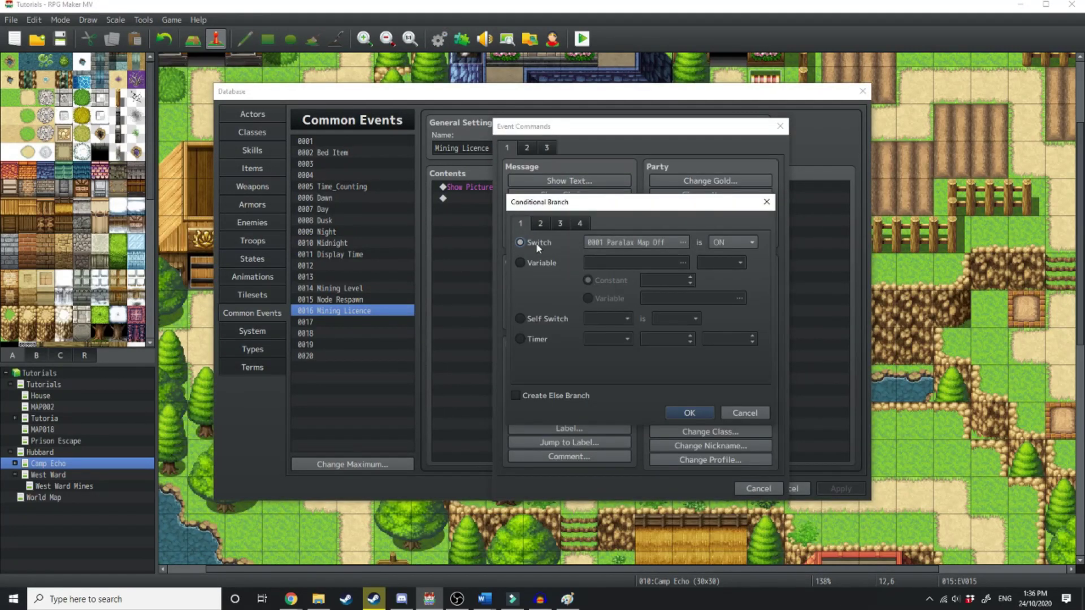
{"action": "left_click", "coordinate": [519, 262]}
{"action": "left_click", "coordinate": [684, 262]}
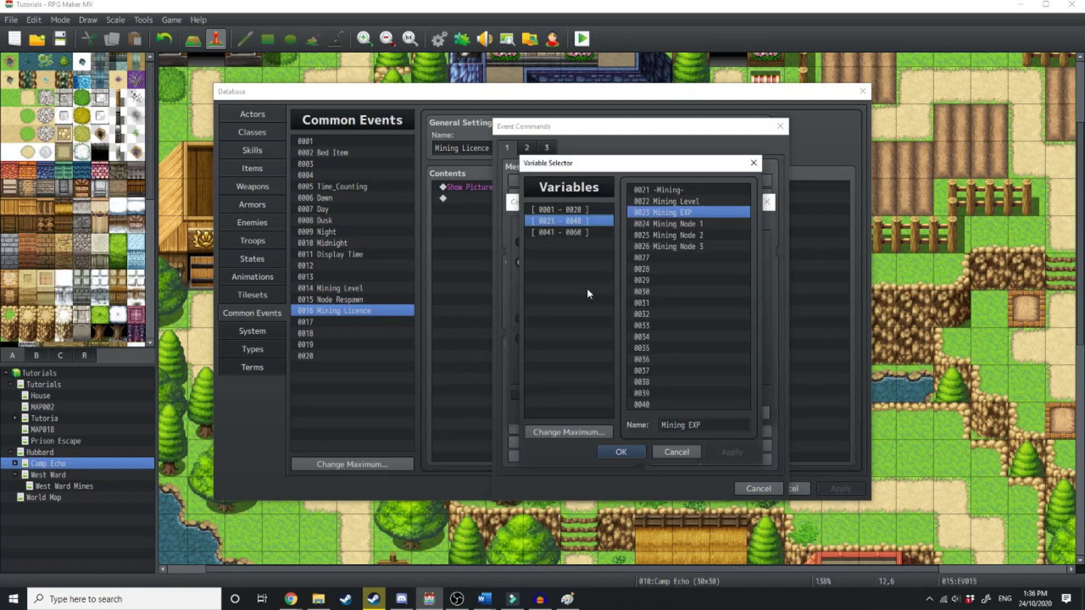
{"action": "key", "text": "Return"}
{"action": "key", "text": "Return"}
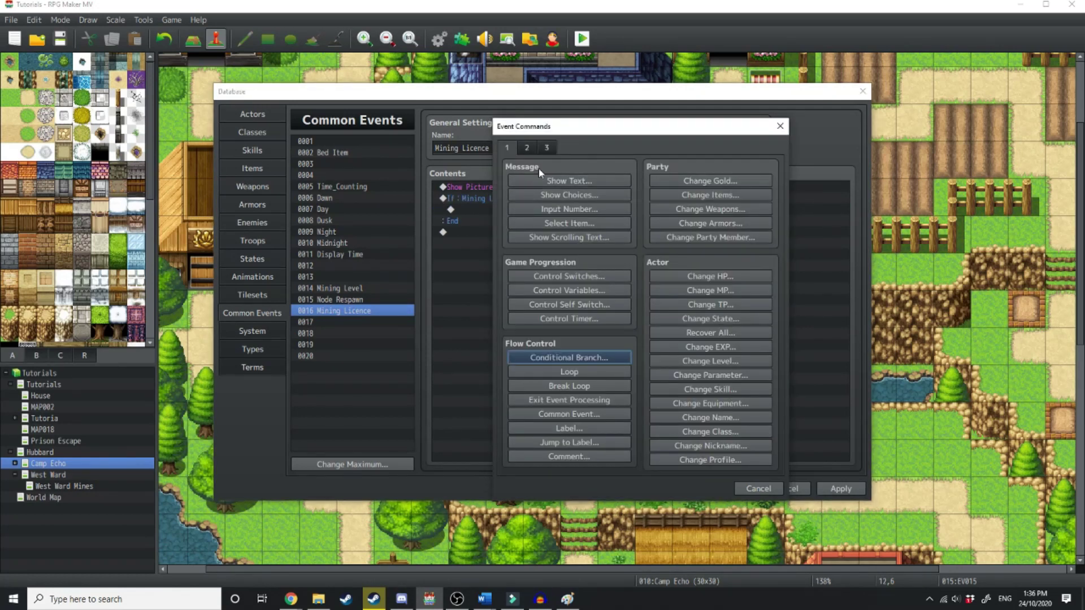
- Inside the branch, add Show Picture #5 with image h01 at X 200, Y 200
{"action": "left_click", "coordinate": [526, 148]}
{"action": "left_click", "coordinate": [569, 400]}
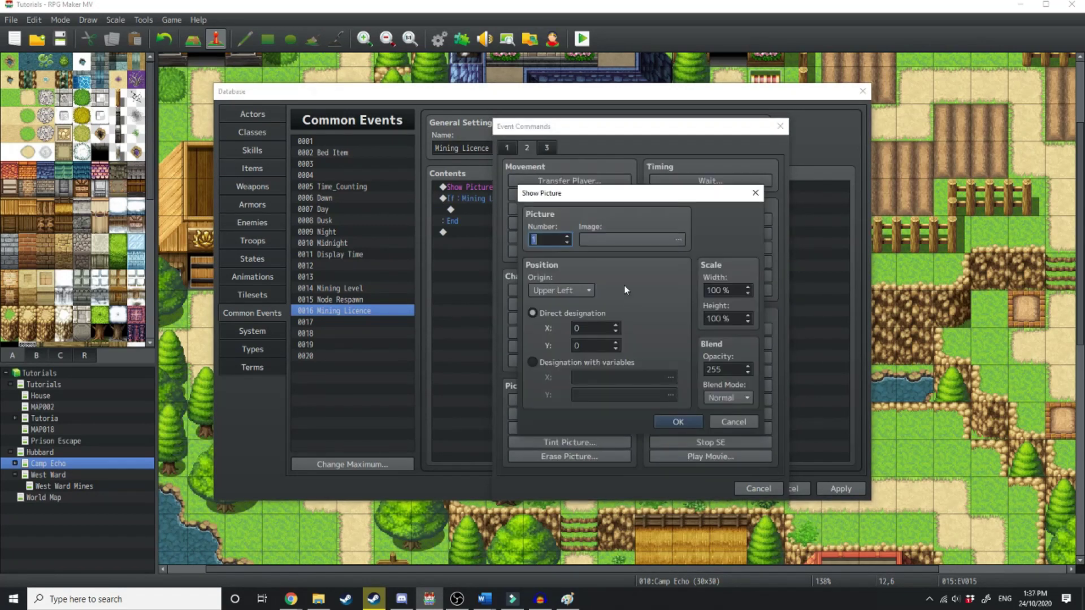
{"action": "left_click", "coordinate": [621, 240]}
{"action": "key", "text": "Escape"}
{"action": "scroll", "coordinate": [569, 238], "scroll_direction": "up", "scroll_amount": 4}
{"action": "left_click", "coordinate": [650, 239]}
{"action": "left_click", "coordinate": [476, 222]}
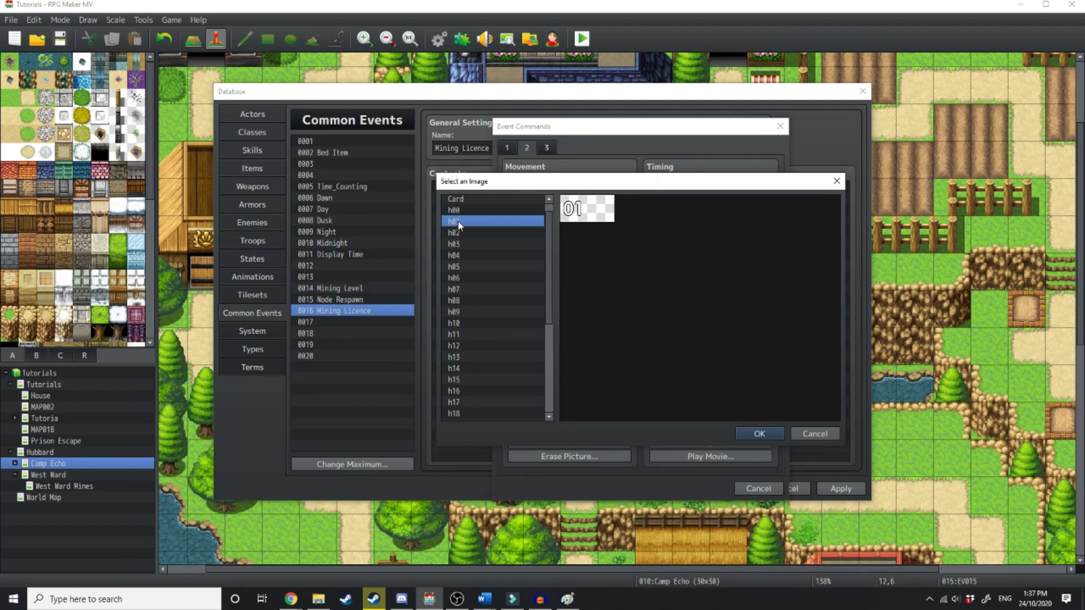
{"action": "double_click", "coordinate": [457, 222]}
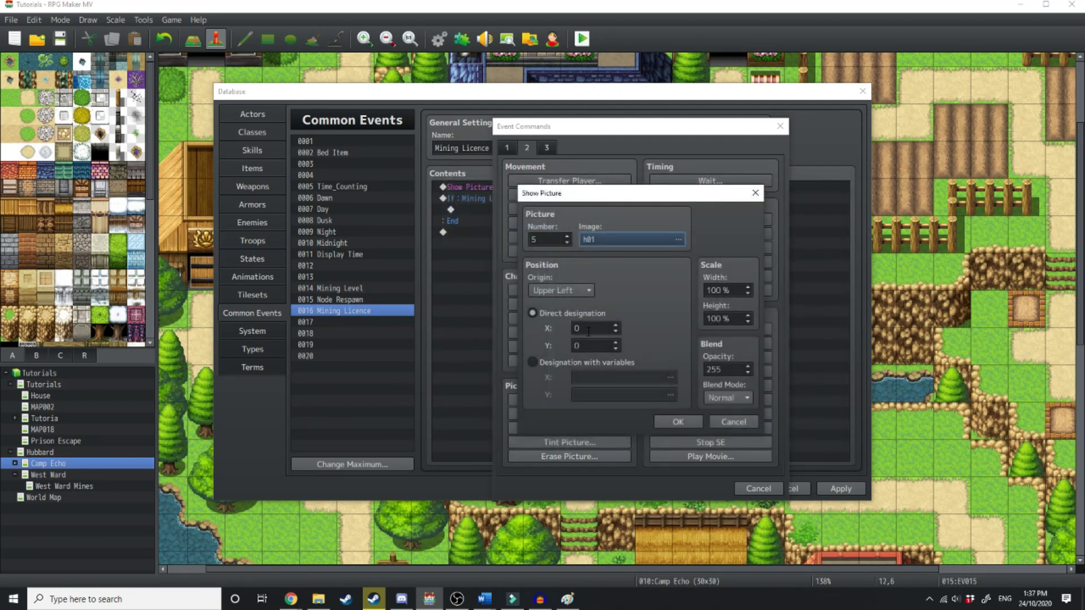
{"action": "type", "text": "200"}
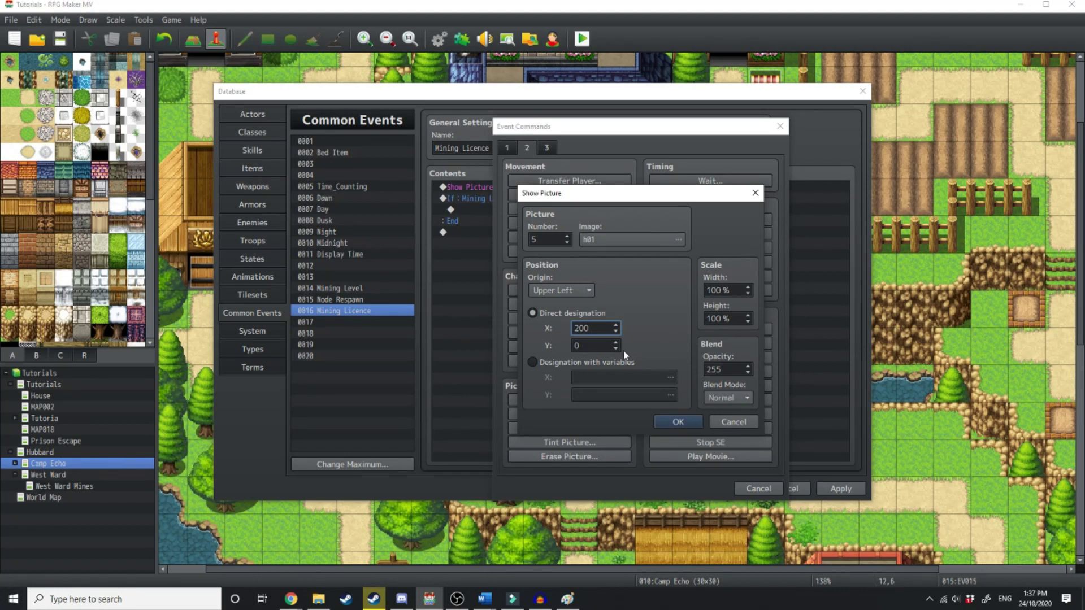
{"action": "key", "text": "Tab"}
{"action": "type", "text": "200"}
{"action": "left_click", "coordinate": [678, 422]}
- Close the database keeping the changes and save the project
{"action": "left_click", "coordinate": [735, 488]}
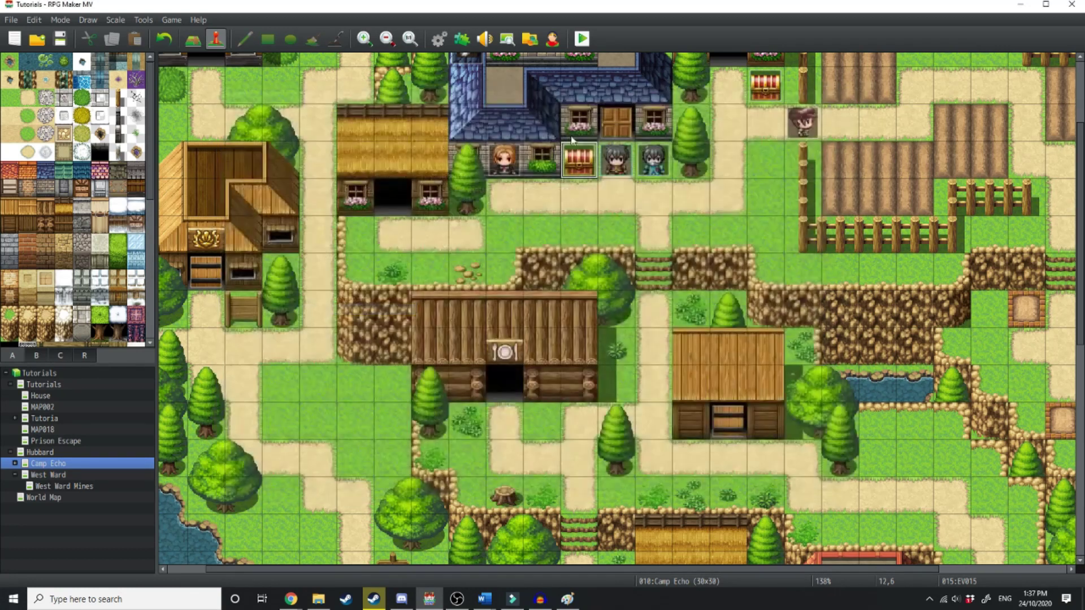
{"action": "left_click", "coordinate": [582, 38]}
{"action": "key", "text": "Return"}
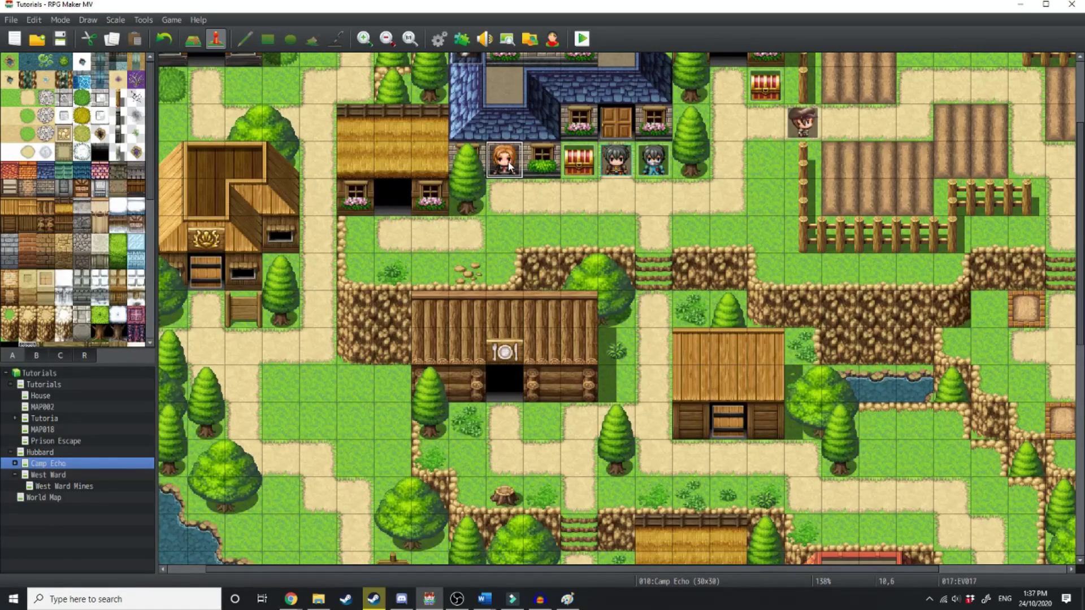
- Inspect EV017's Control Variables command that raises Mining Level, leaving it unchanged
{"action": "double_click", "coordinate": [509, 164]}
{"action": "left_click", "coordinate": [520, 187]}
{"action": "left_click", "coordinate": [522, 200]}
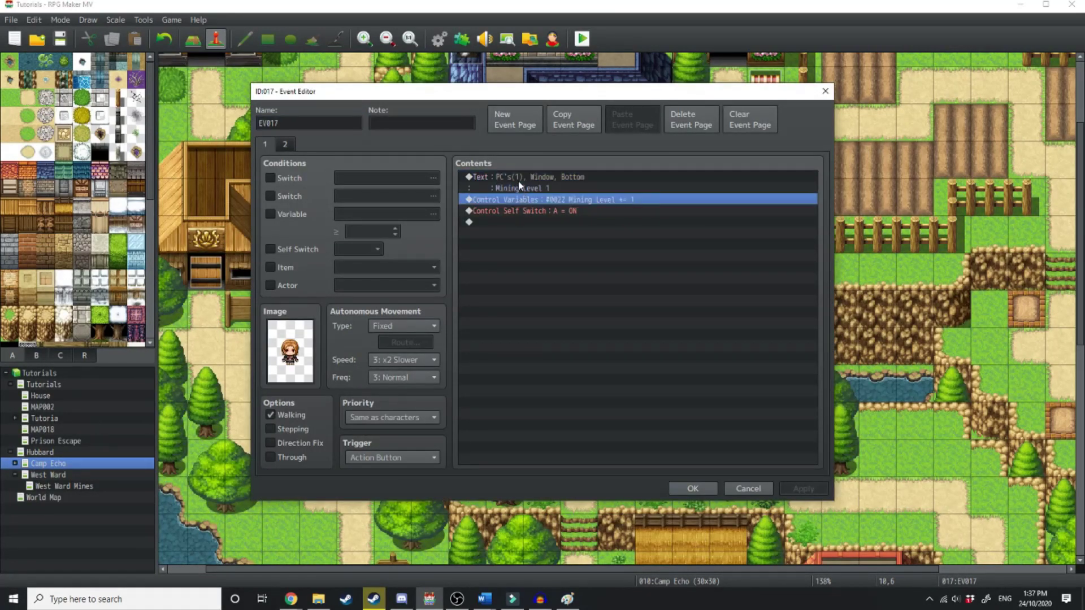
{"action": "right_click", "coordinate": [512, 202]}
{"action": "left_click", "coordinate": [560, 220]}
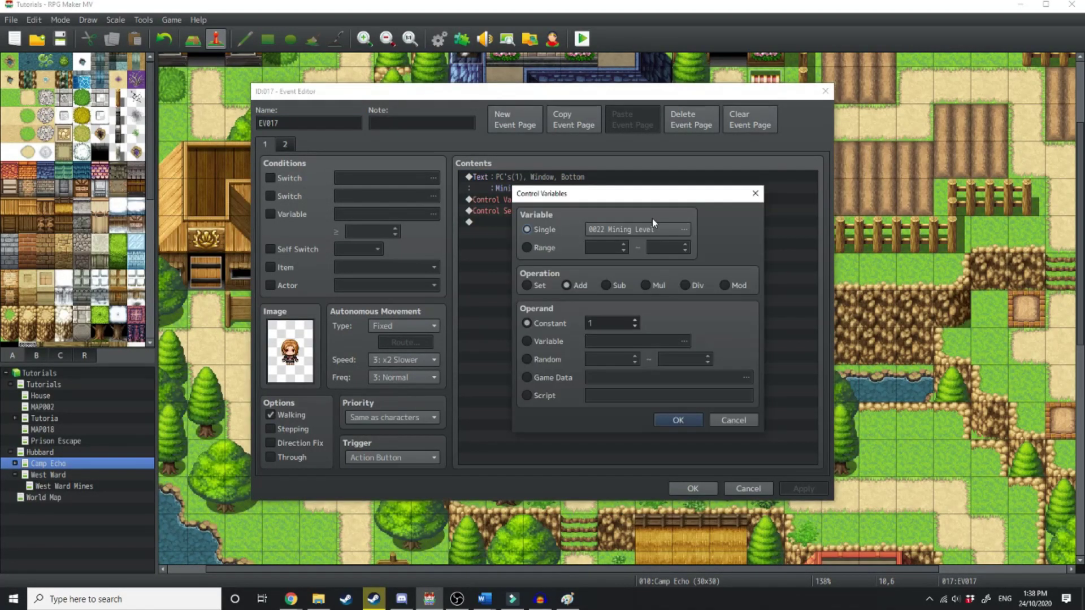
{"action": "left_click", "coordinate": [755, 193]}
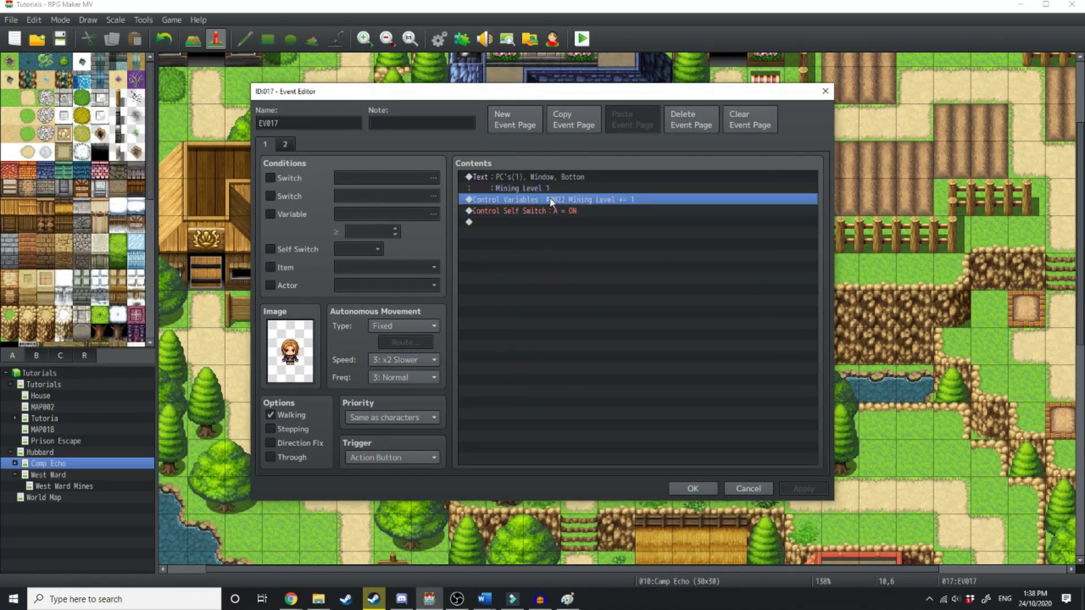
{"action": "left_click", "coordinate": [825, 93]}
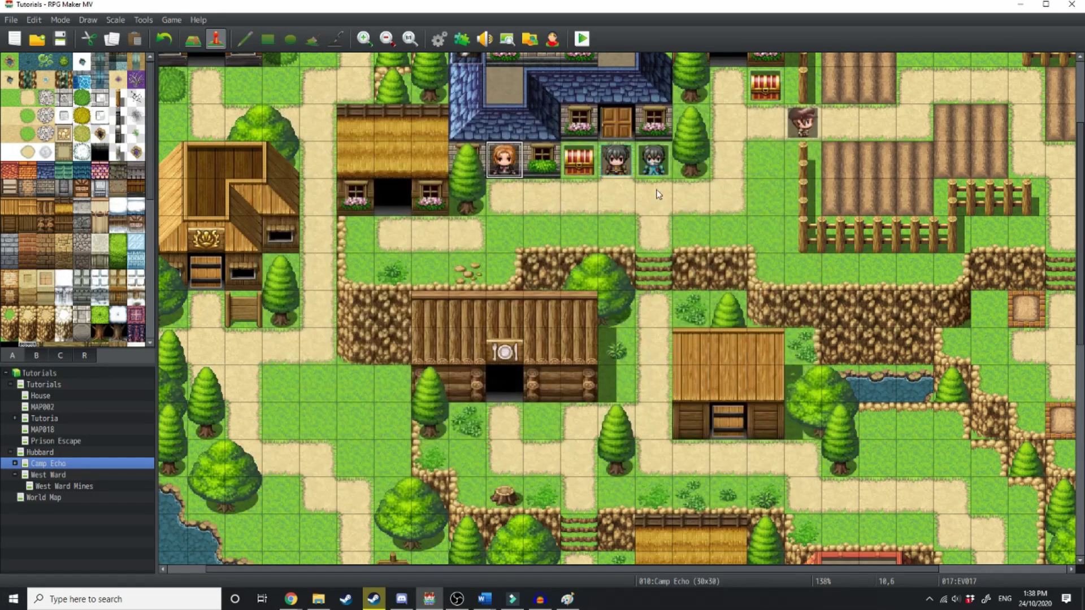
- Launch a playtest, enlarge the game window and start a new game
{"action": "left_click", "coordinate": [439, 38]}
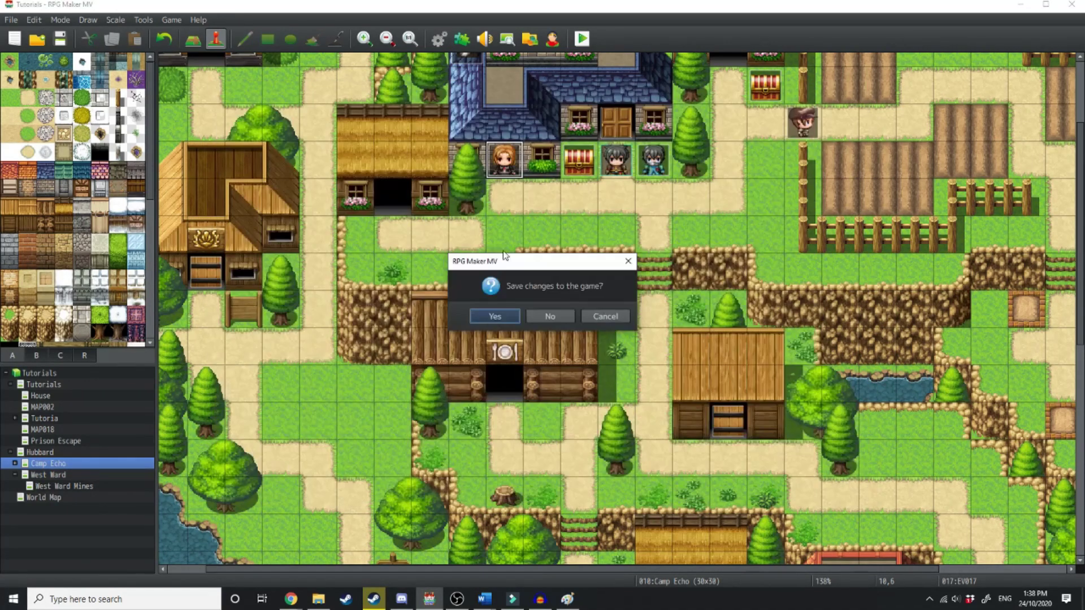
{"action": "left_click", "coordinate": [495, 314]}
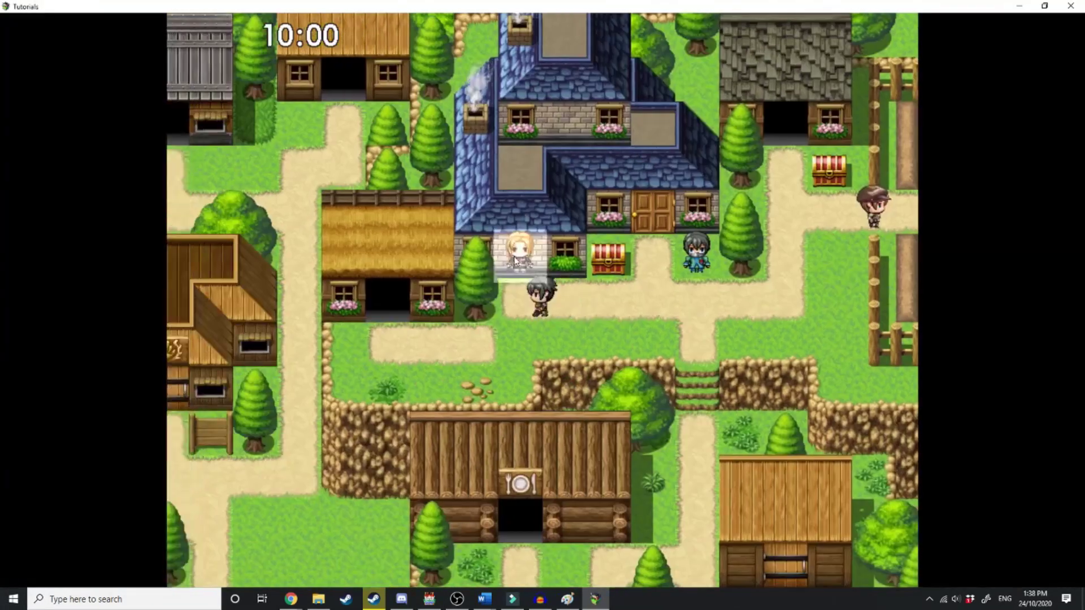
{"action": "key", "text": "Escape"}
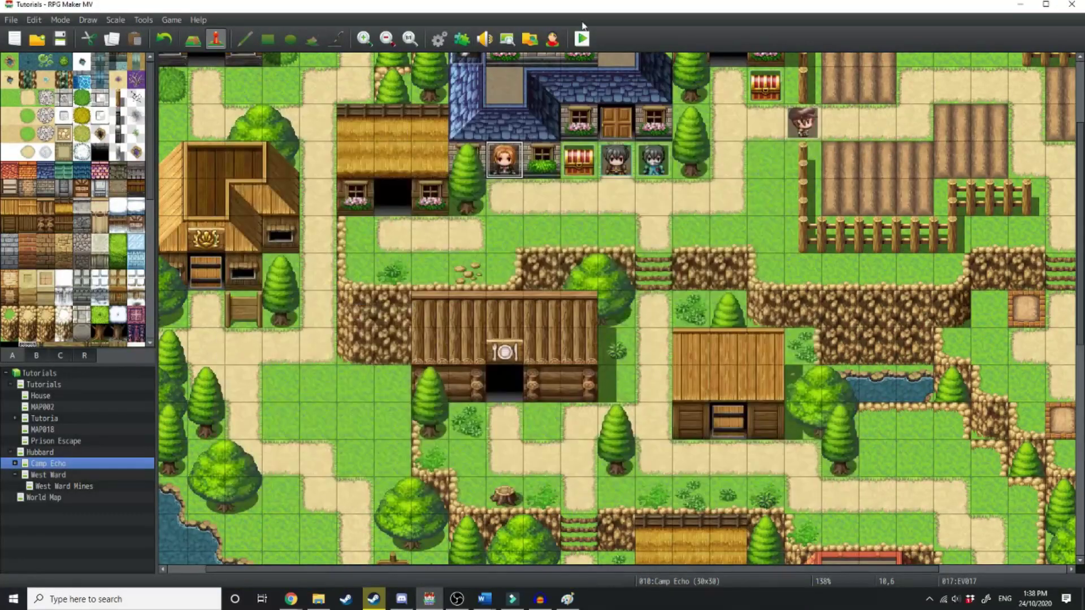
{"action": "left_click", "coordinate": [582, 38]}
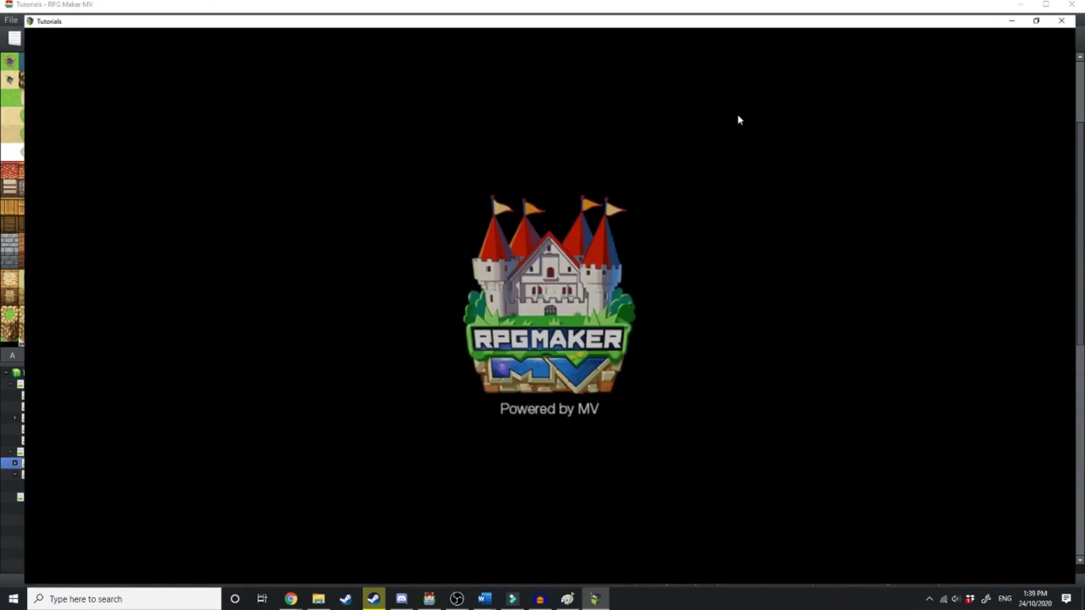
{"action": "left_click", "coordinate": [495, 447]}
{"action": "left_click", "coordinate": [544, 384]}
- Use the Mining Licence from Item > Key Item to view its LVL: 01 card, then close the playtest
{"action": "key", "text": "Escape"}
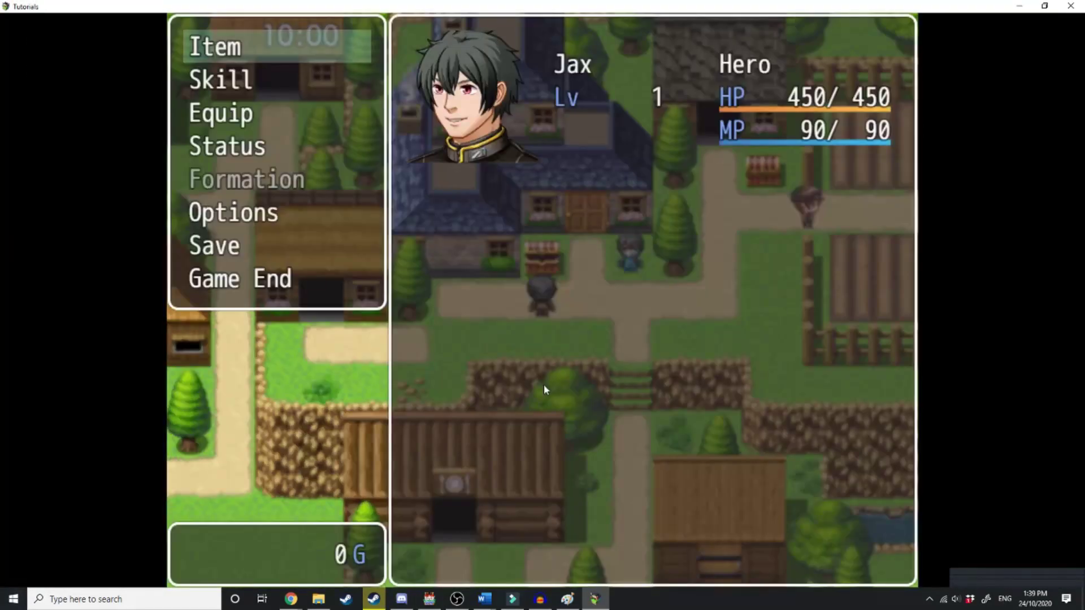
{"action": "key", "text": "Return"}
{"action": "key", "text": "Left"}
{"action": "key", "text": "Return"}
{"action": "key", "text": "Return"}
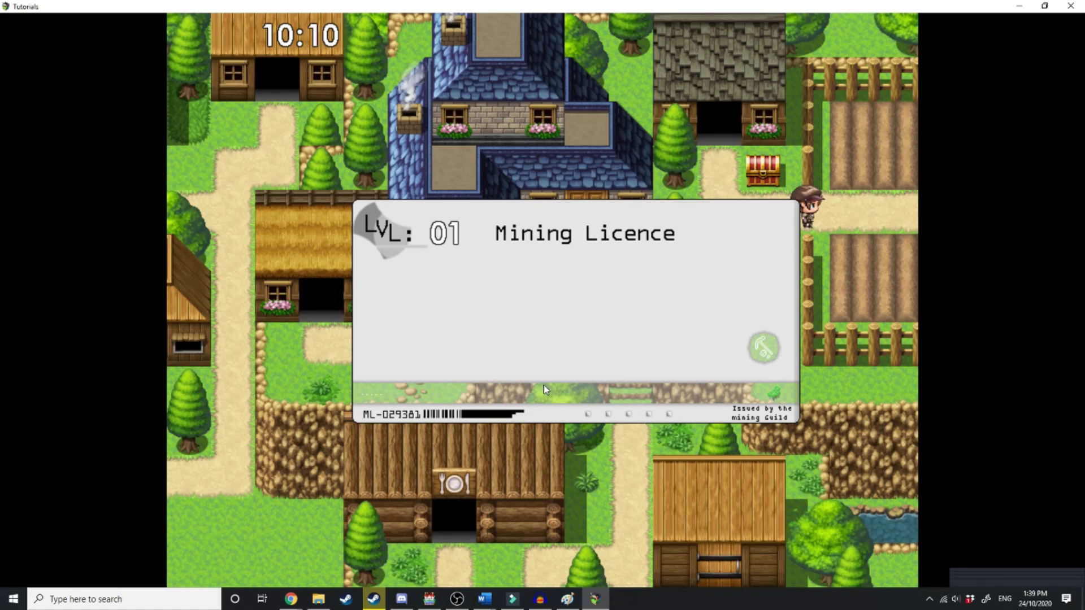
{"action": "key", "text": "alt+F4"}
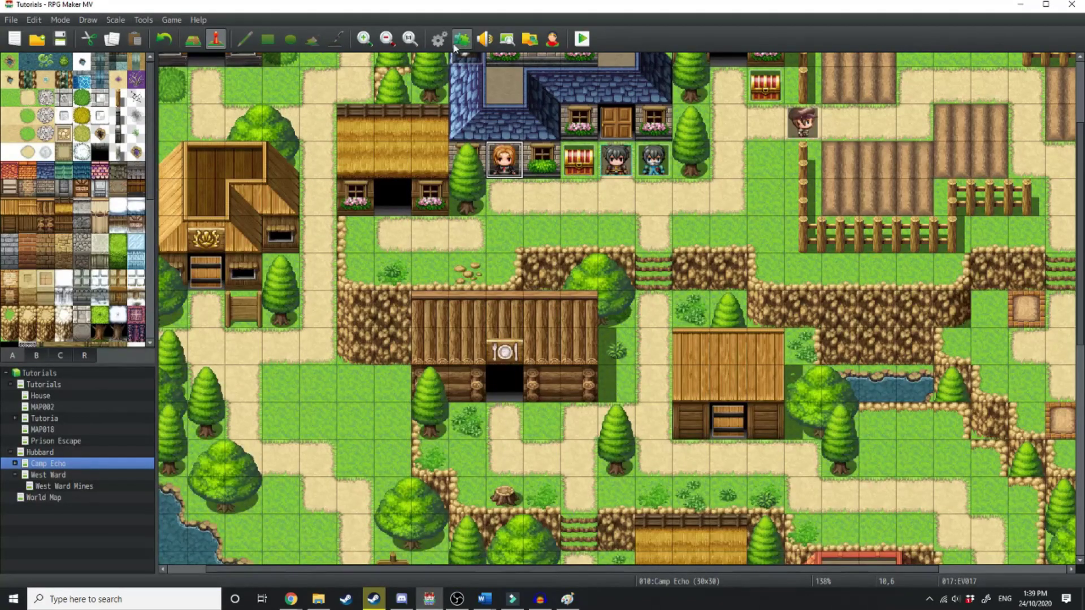
- Preview Tin Ore.png in Resource Manager's img/pictures, then open the Mining Licence common event
{"action": "left_click", "coordinate": [530, 39]}
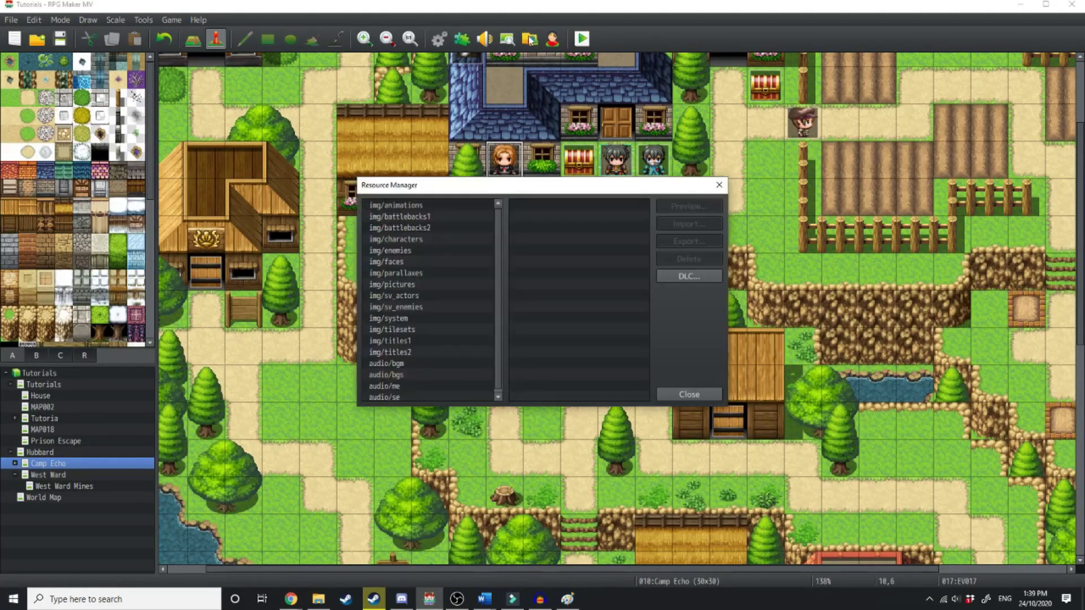
{"action": "left_click", "coordinate": [449, 262]}
{"action": "left_click", "coordinate": [429, 284]}
{"action": "scroll", "coordinate": [568, 339], "scroll_direction": "down", "scroll_amount": 5}
{"action": "left_click", "coordinate": [564, 397]}
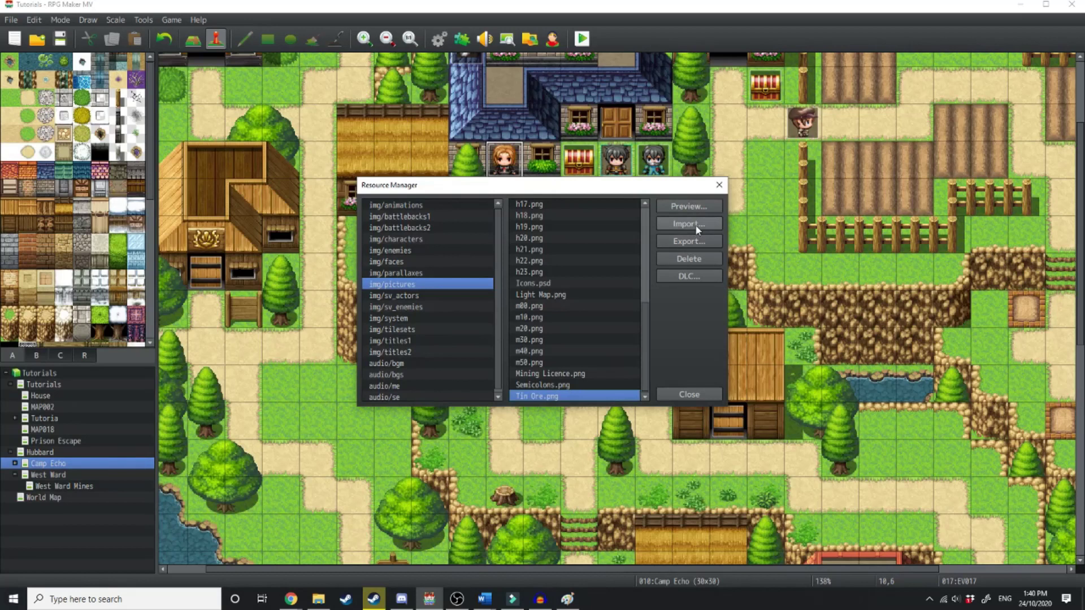
{"action": "left_click", "coordinate": [696, 206]}
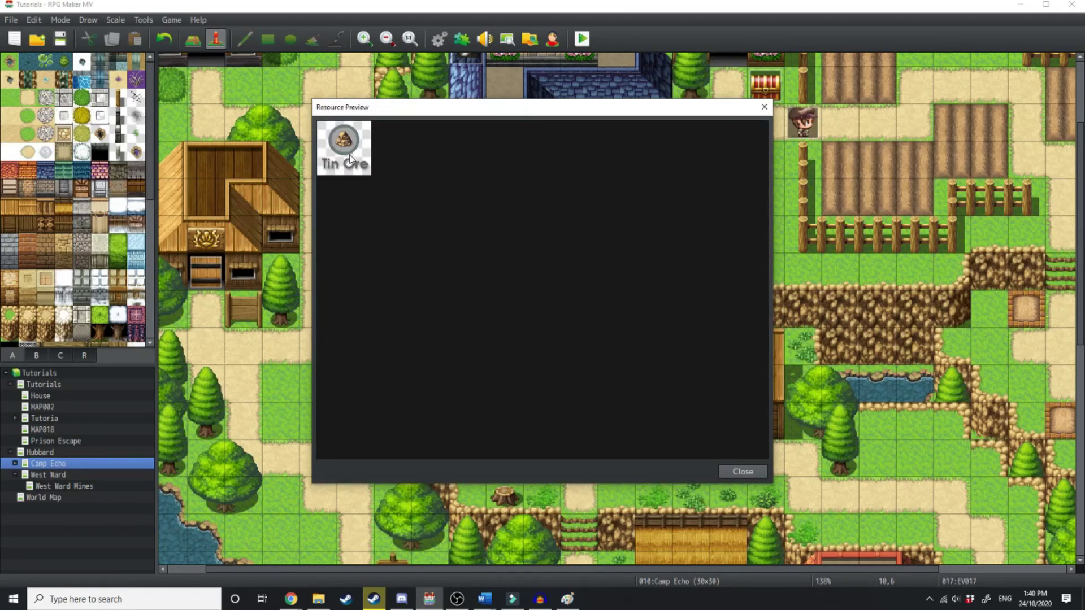
{"action": "left_click", "coordinate": [764, 106]}
{"action": "left_click", "coordinate": [439, 39]}
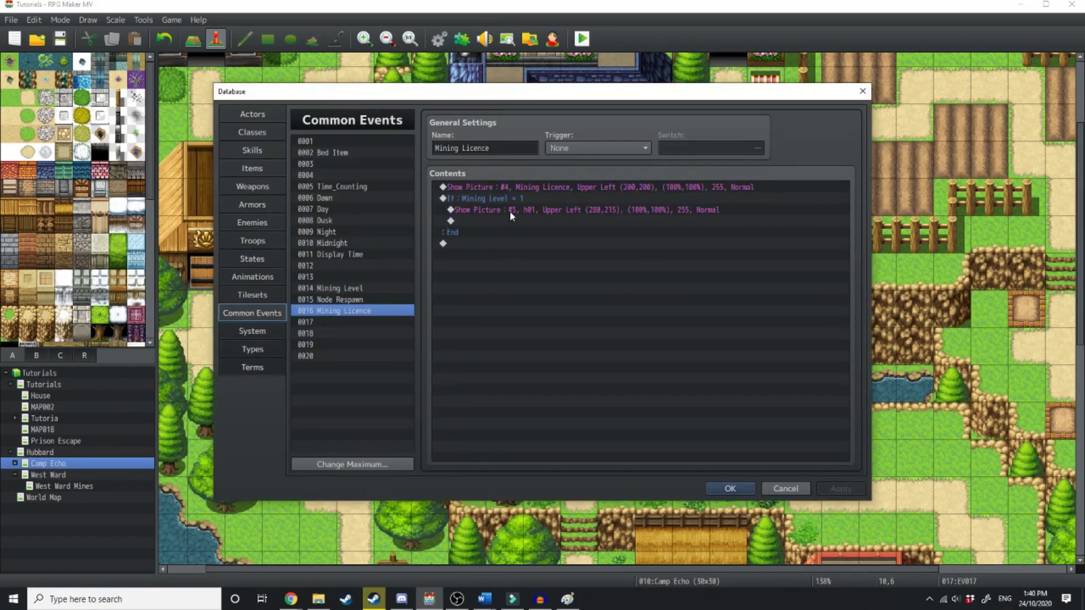
- Below Show Picture #5, add Show Picture #6 using Tin Ore at X 500
{"action": "left_click", "coordinate": [515, 212]}
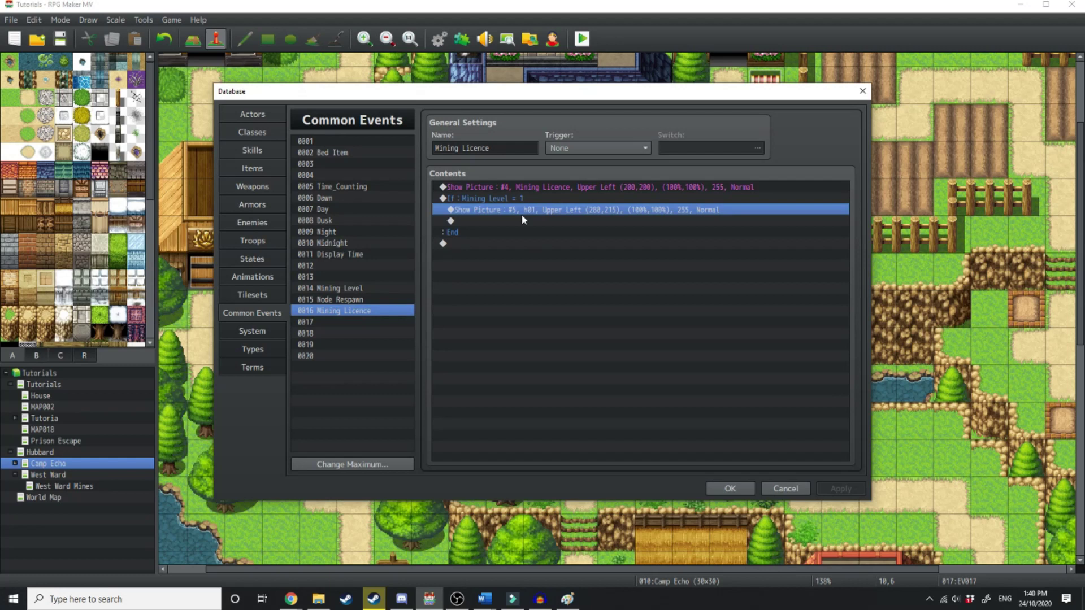
{"action": "double_click", "coordinate": [521, 220]}
{"action": "left_click", "coordinate": [580, 398]}
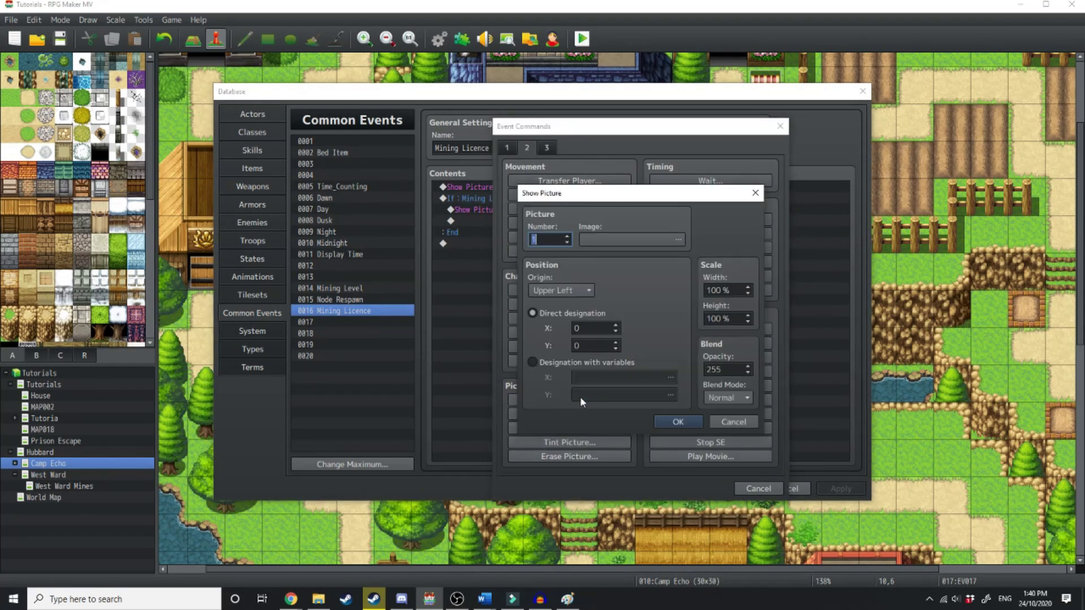
{"action": "left_click", "coordinate": [599, 240]}
{"action": "left_click", "coordinate": [490, 416]}
{"action": "double_click", "coordinate": [491, 415]}
{"action": "double_click", "coordinate": [594, 329]}
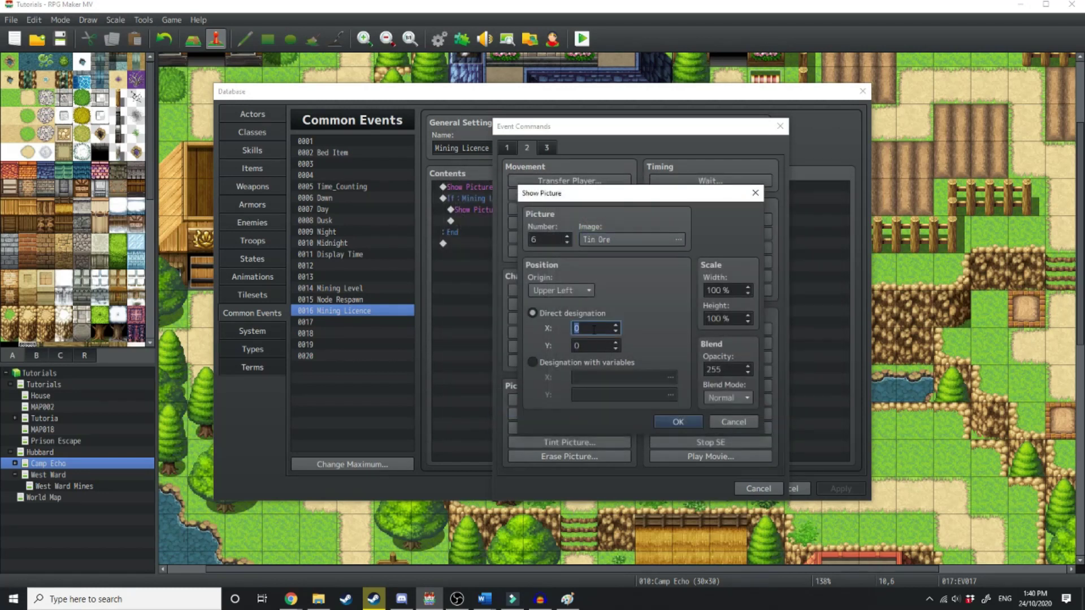
{"action": "type", "text": "500"}
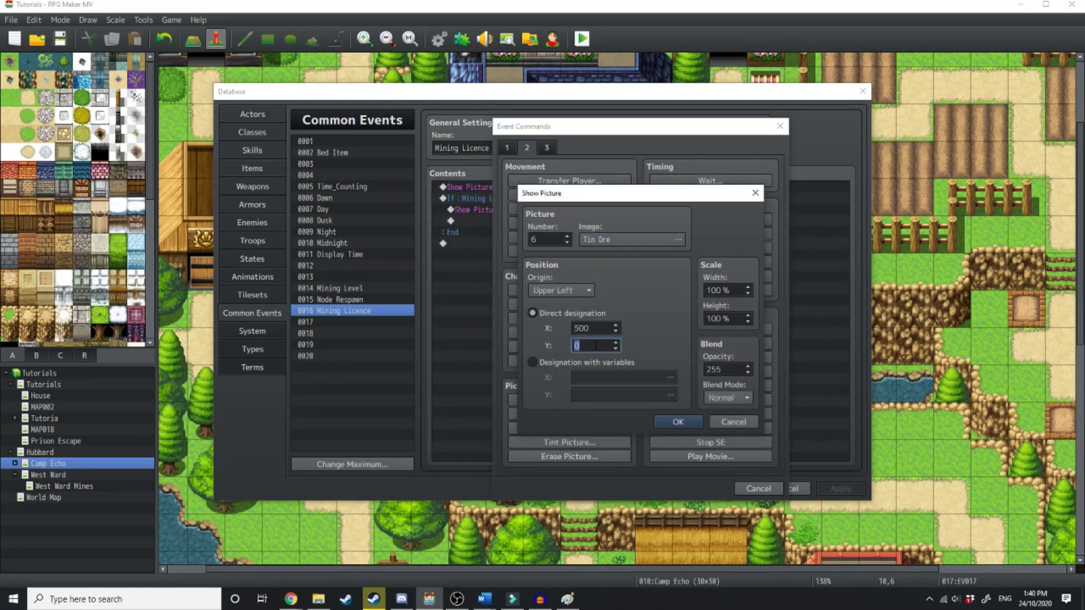
{"action": "key", "text": "Return"}
{"action": "key", "text": "Return"}
- Launch a playtest with Ctrl+R
{"action": "key", "text": "ctrl+r"}
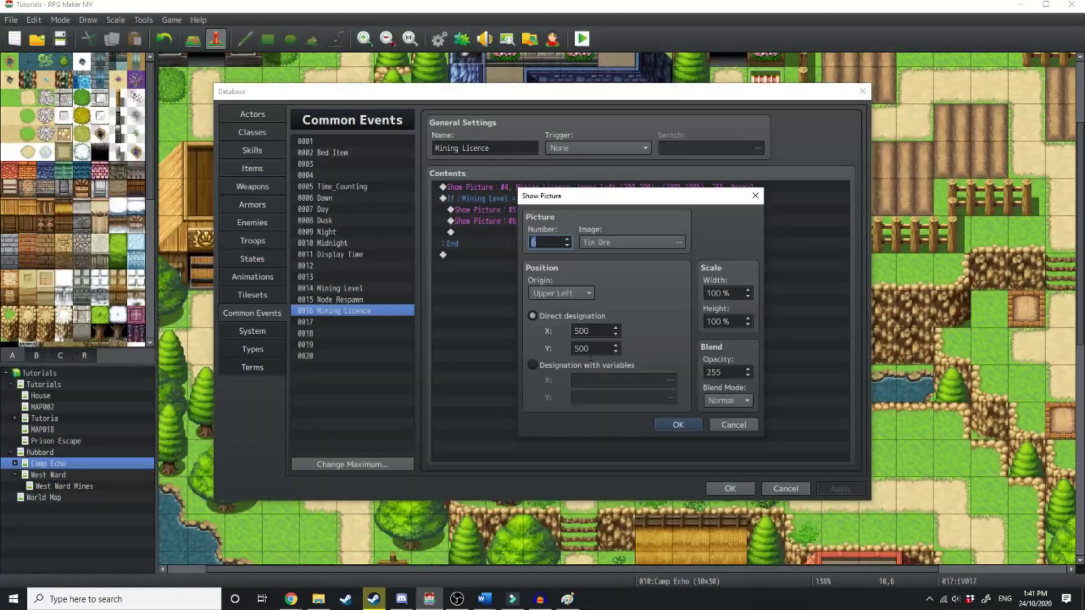
{"action": "key", "text": "Return"}
{"action": "key", "text": "Return"}
{"action": "key", "text": "ctrl+r"}
- Start a new game and use the Mining Licence key item to view the LVL 01 card with Tin Ore
{"action": "left_click", "coordinate": [544, 367]}
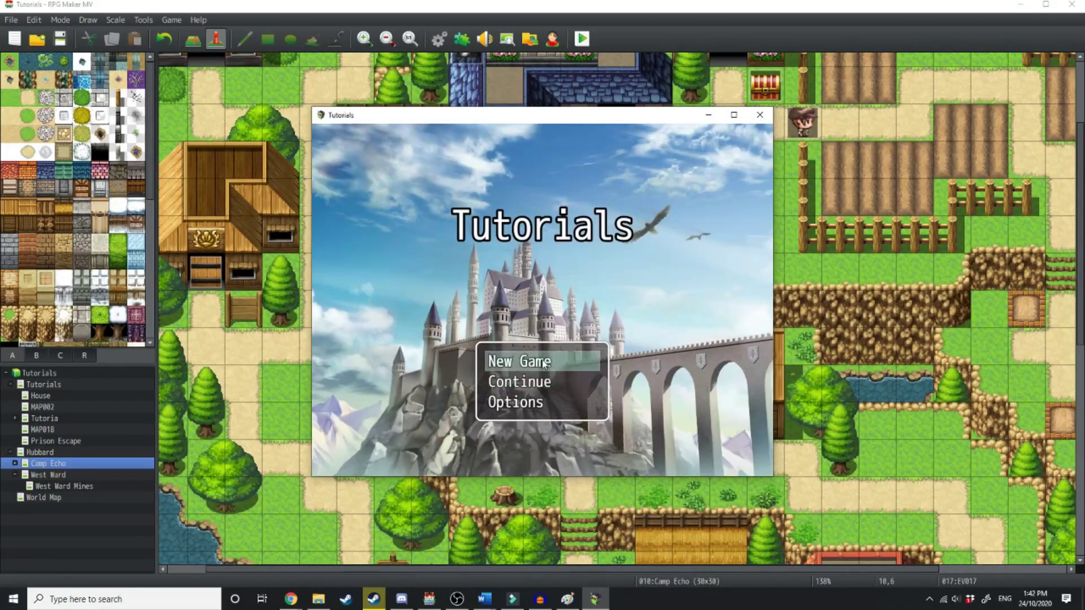
{"action": "left_click", "coordinate": [545, 367]}
{"action": "key", "text": "Escape"}
{"action": "key", "text": "Return"}
{"action": "key", "text": "Left"}
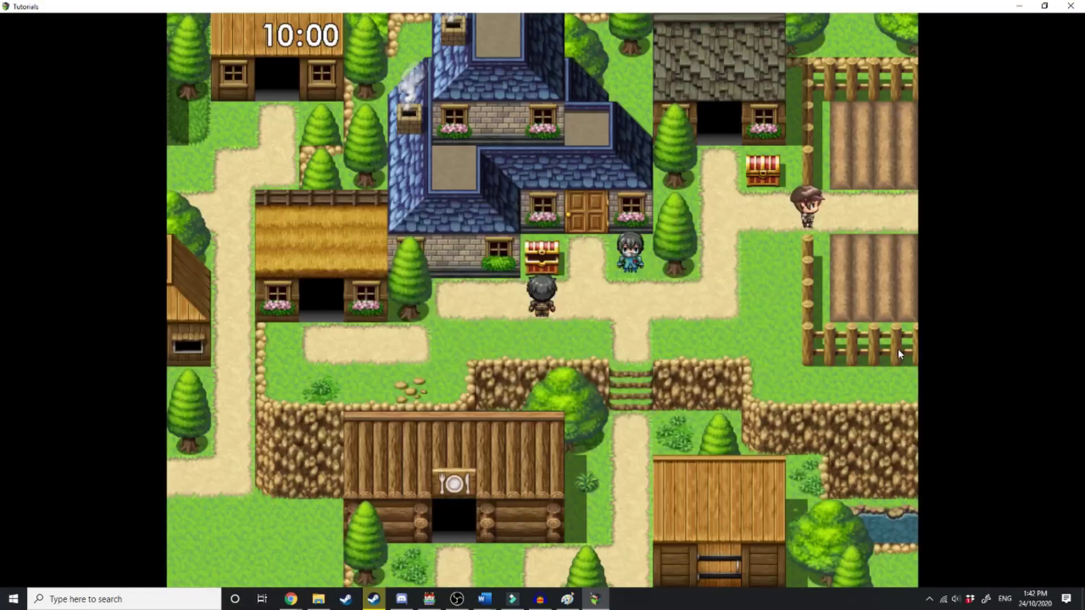
{"action": "key", "text": "Return"}
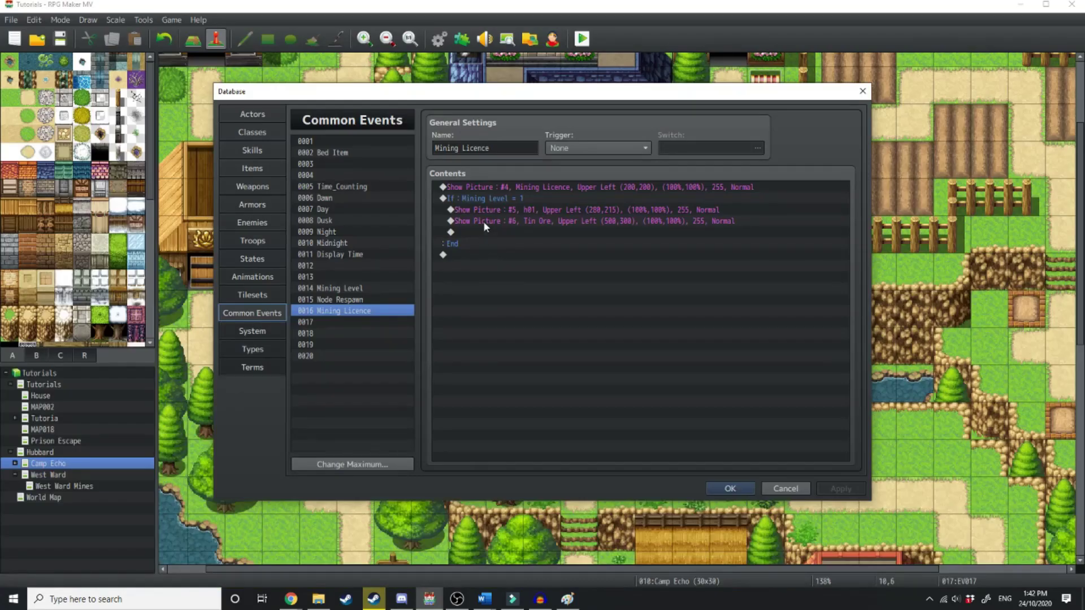
- Review the Mining Level event, then select the Mining Licence's whole Mining Level = 1 branch
{"action": "left_click", "coordinate": [350, 290]}
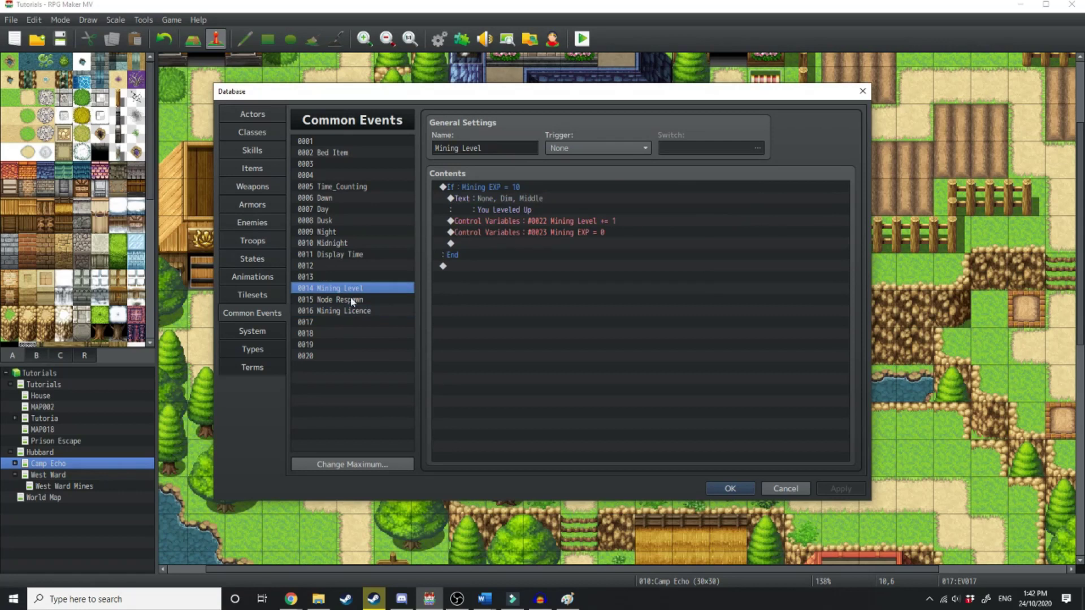
{"action": "left_click", "coordinate": [506, 201]}
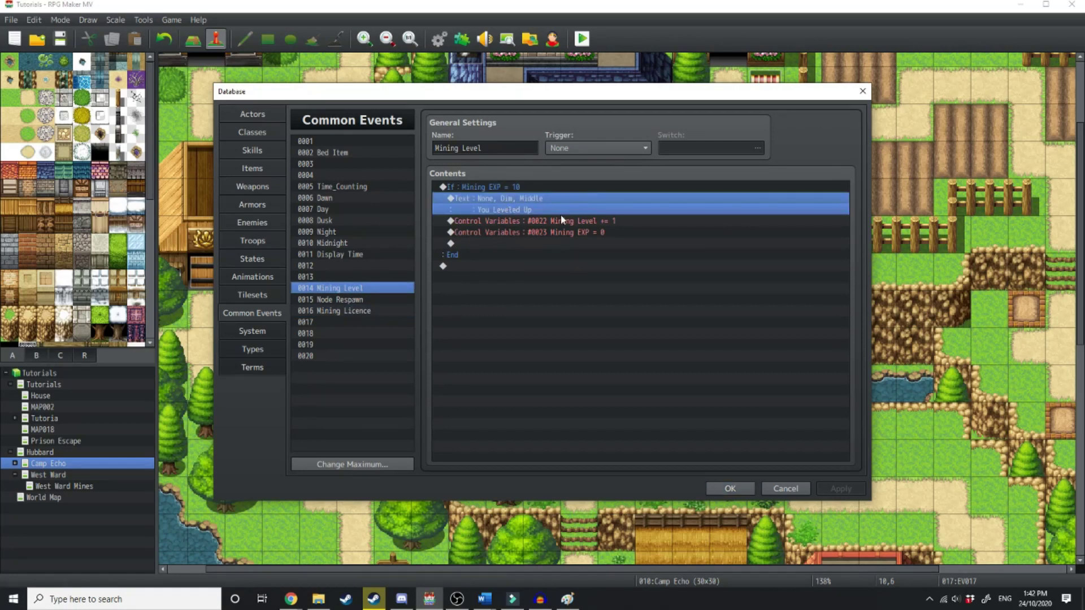
{"action": "left_click", "coordinate": [387, 309]}
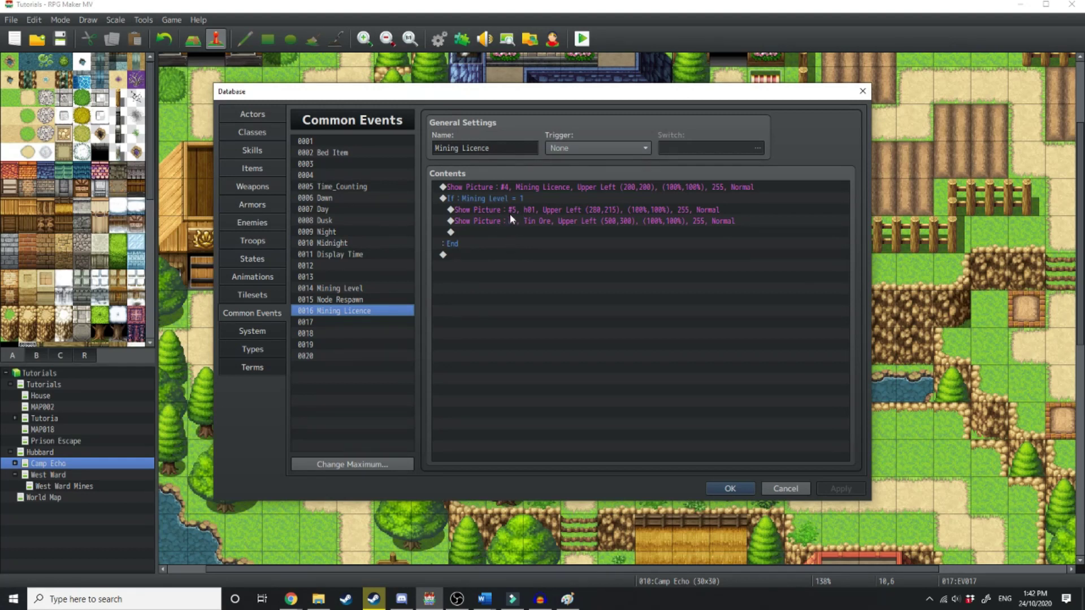
{"action": "left_click", "coordinate": [497, 200]}
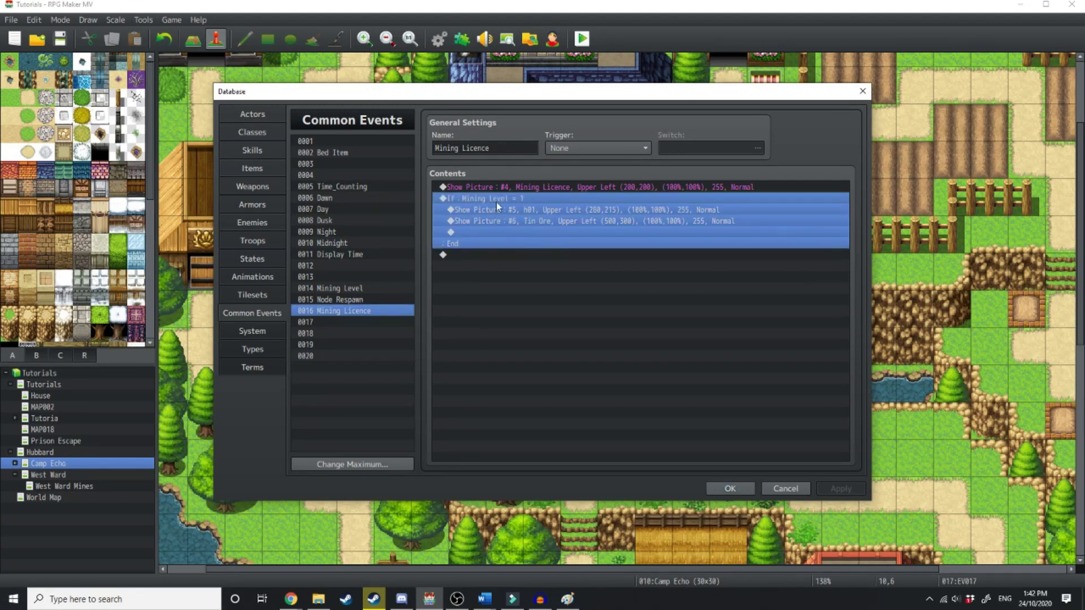
{"action": "left_click", "coordinate": [540, 221]}
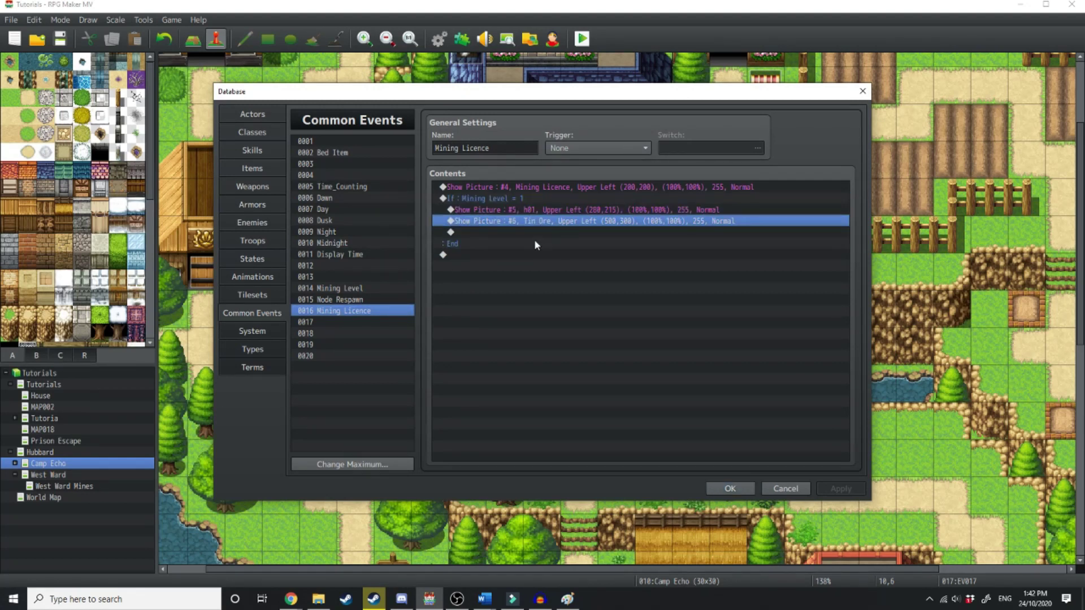
{"action": "left_click", "coordinate": [515, 202]}
- Copy the branch, paste it below, and change the pasted condition to Mining Level = 2
{"action": "key", "text": "ctrl+c"}
{"action": "left_click", "coordinate": [489, 254]}
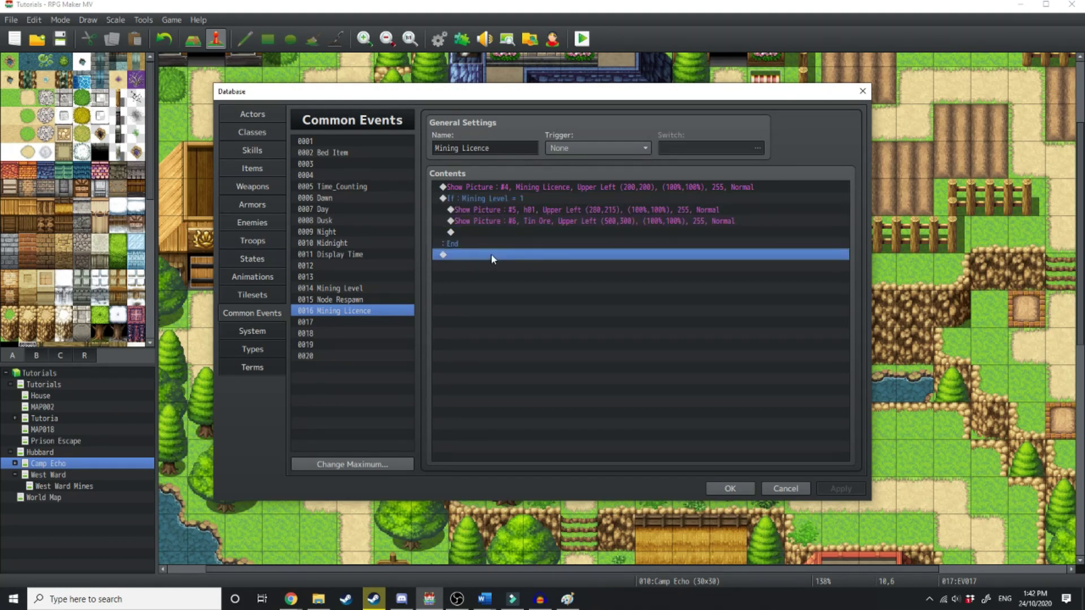
{"action": "key", "text": "ctrl+v"}
{"action": "right_click", "coordinate": [490, 255]}
{"action": "left_click", "coordinate": [507, 276]}
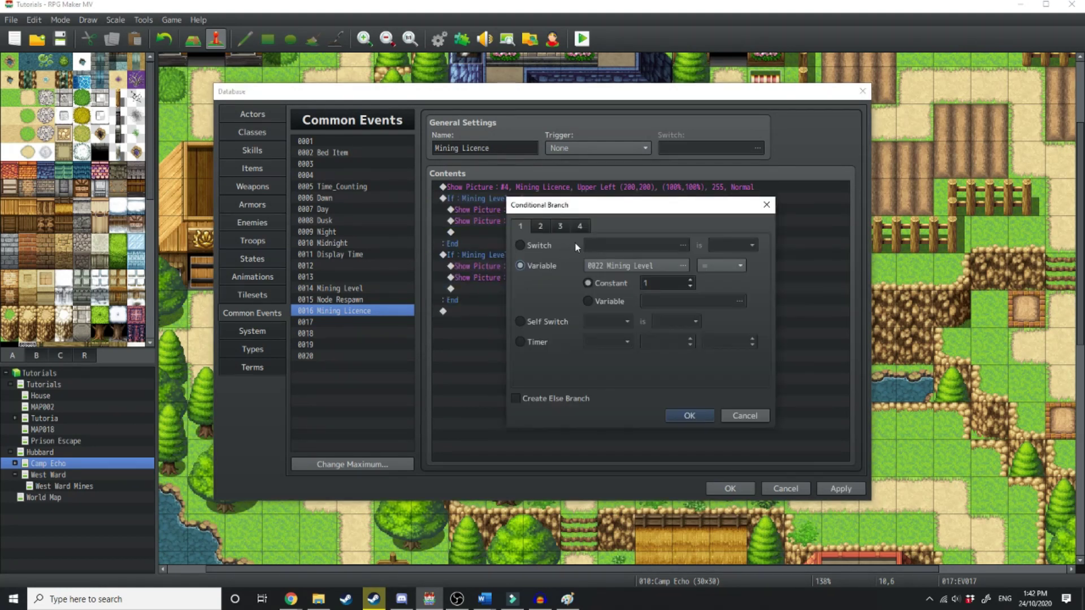
{"action": "left_click", "coordinate": [694, 280]}
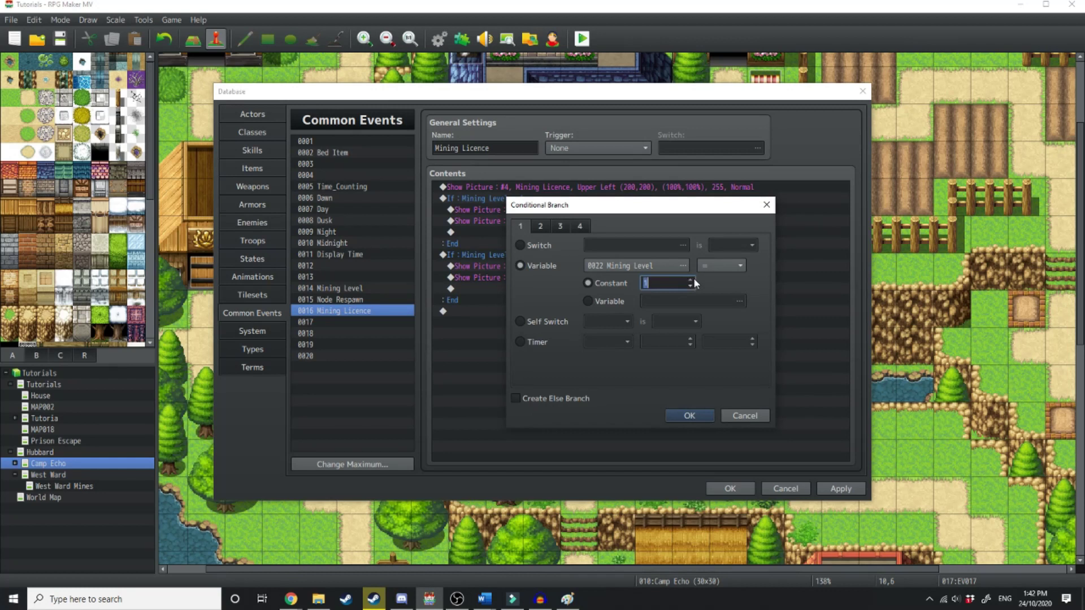
{"action": "left_click", "coordinate": [692, 416]}
- In the new branch, switch Show Picture #5's image to h02 and close the database with OK
{"action": "left_click", "coordinate": [554, 266]}
{"action": "left_click", "coordinate": [531, 278]}
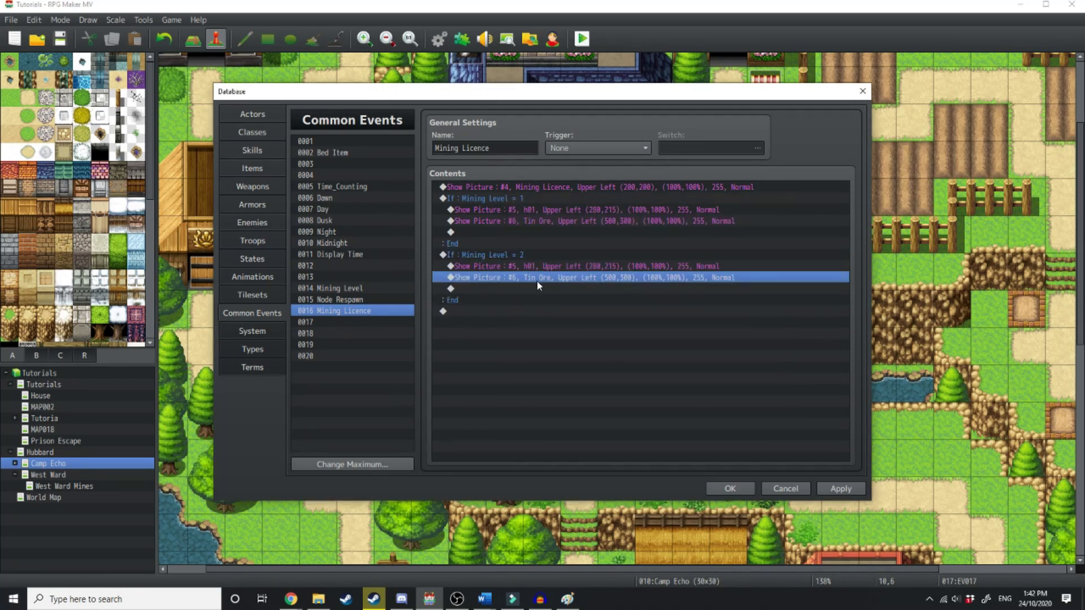
{"action": "left_click", "coordinate": [567, 290]}
{"action": "right_click", "coordinate": [590, 275]}
{"action": "right_click", "coordinate": [588, 268]}
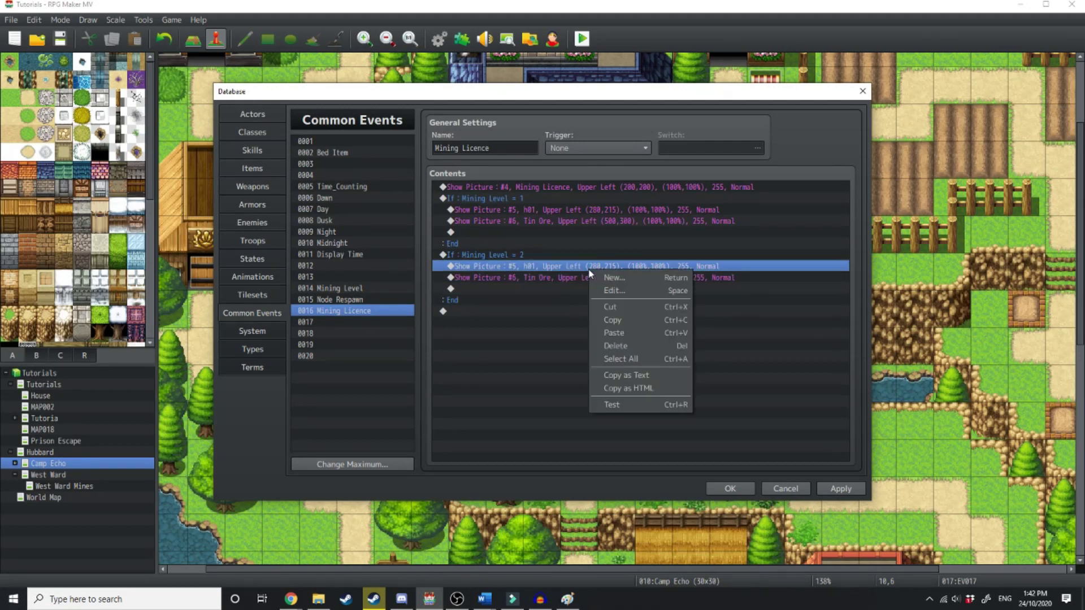
{"action": "left_click", "coordinate": [610, 292]}
{"action": "left_click", "coordinate": [624, 239]}
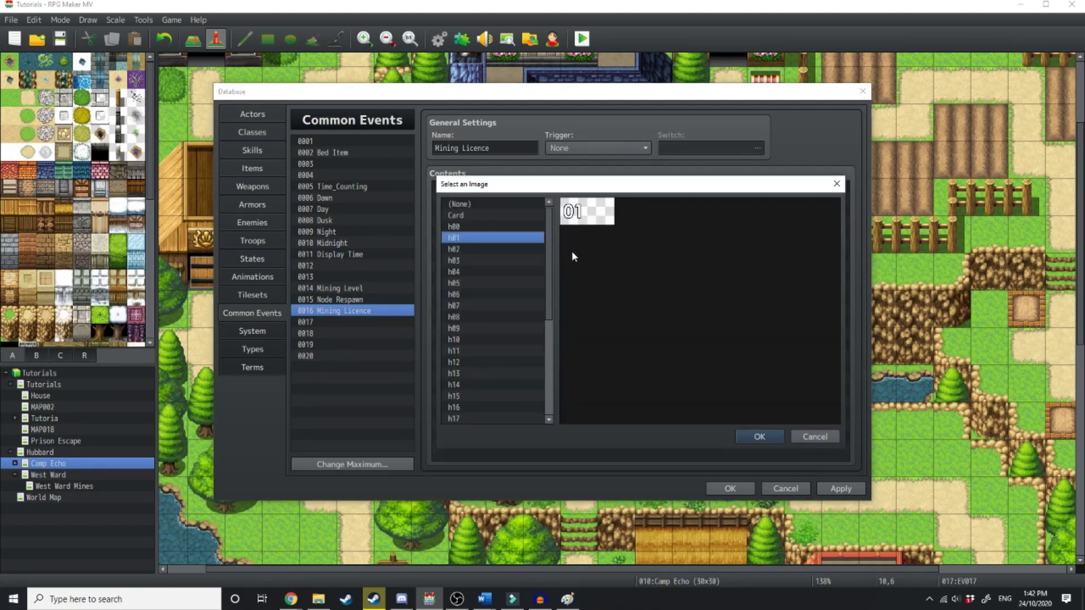
{"action": "left_click", "coordinate": [490, 250]}
{"action": "left_click", "coordinate": [760, 436]}
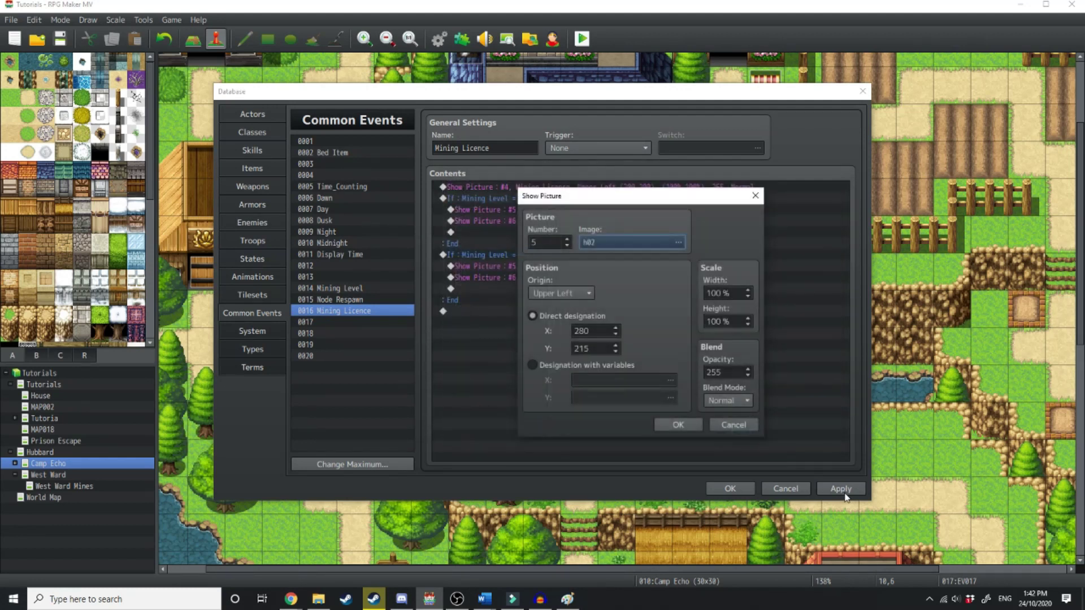
{"action": "left_click", "coordinate": [694, 425]}
{"action": "left_click", "coordinate": [730, 488]}
- Create a new map event and open its command list
{"action": "double_click", "coordinate": [689, 234]}
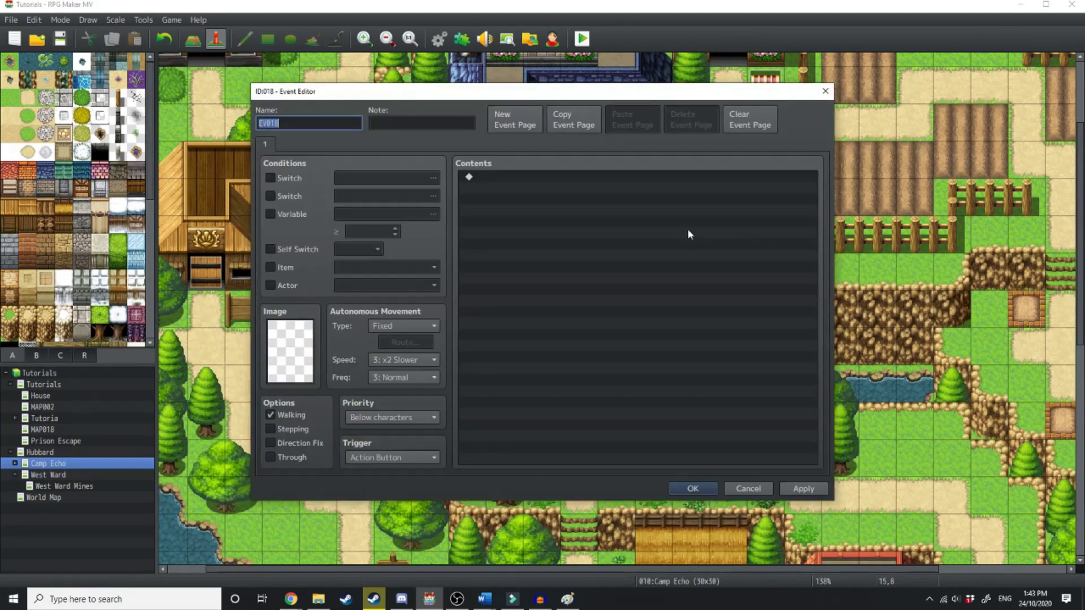
{"action": "double_click", "coordinate": [566, 177]}
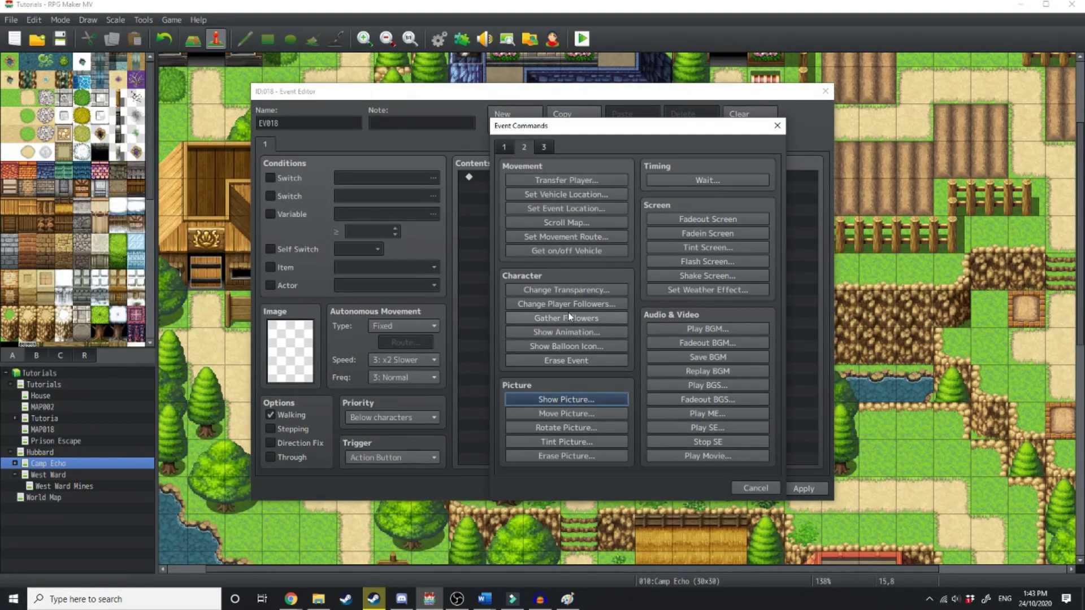
{"action": "left_click", "coordinate": [503, 147]}
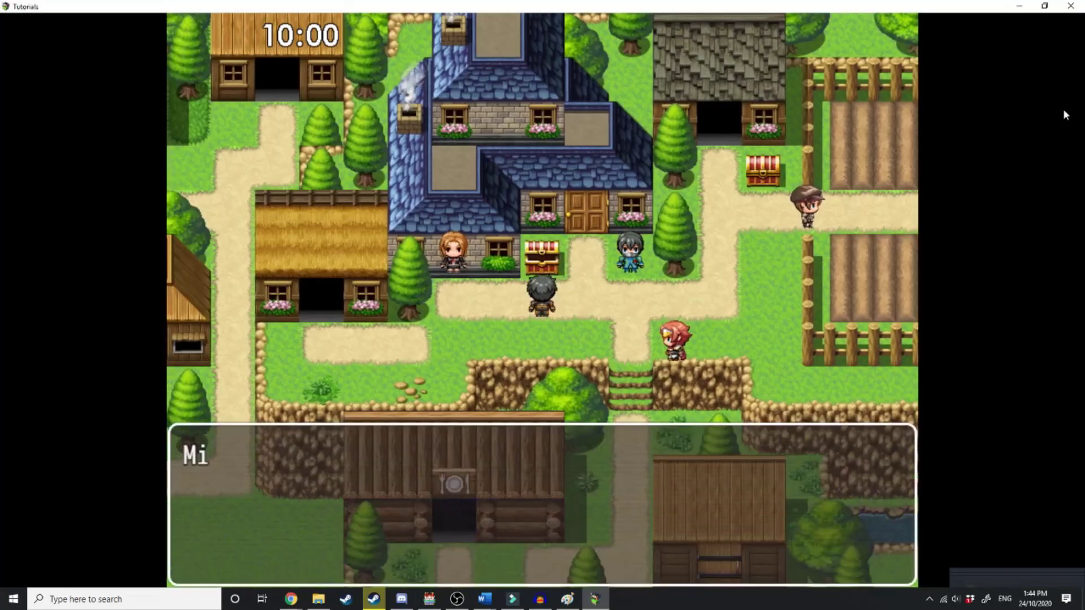
- In the playtest, use the Mining Licence to view the LVL: 02 Tin Ore card, then close the game
{"action": "key", "text": "Return"}
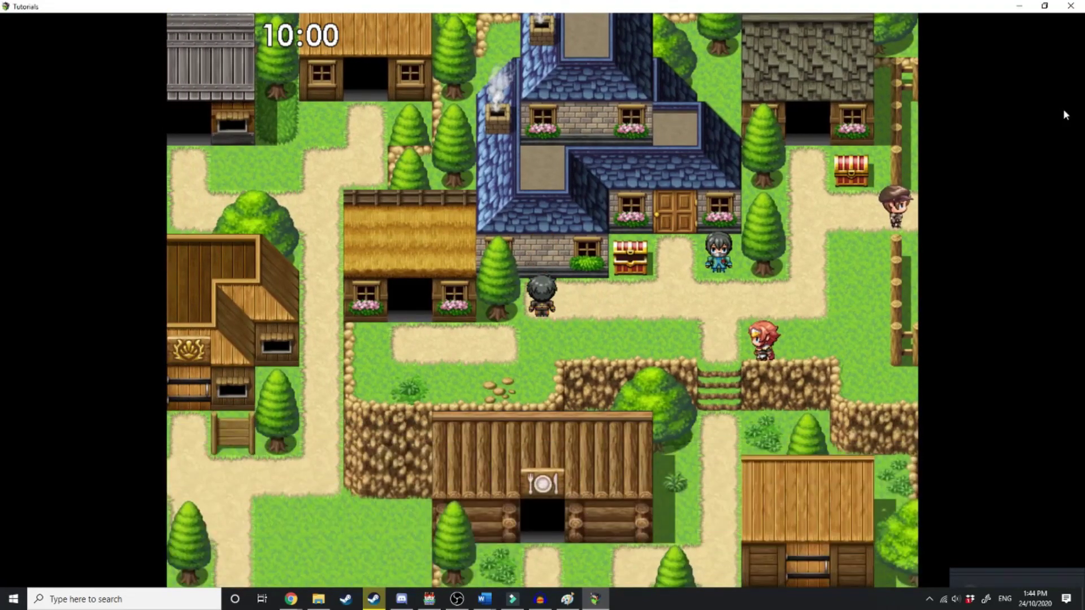
{"action": "key", "text": "Return"}
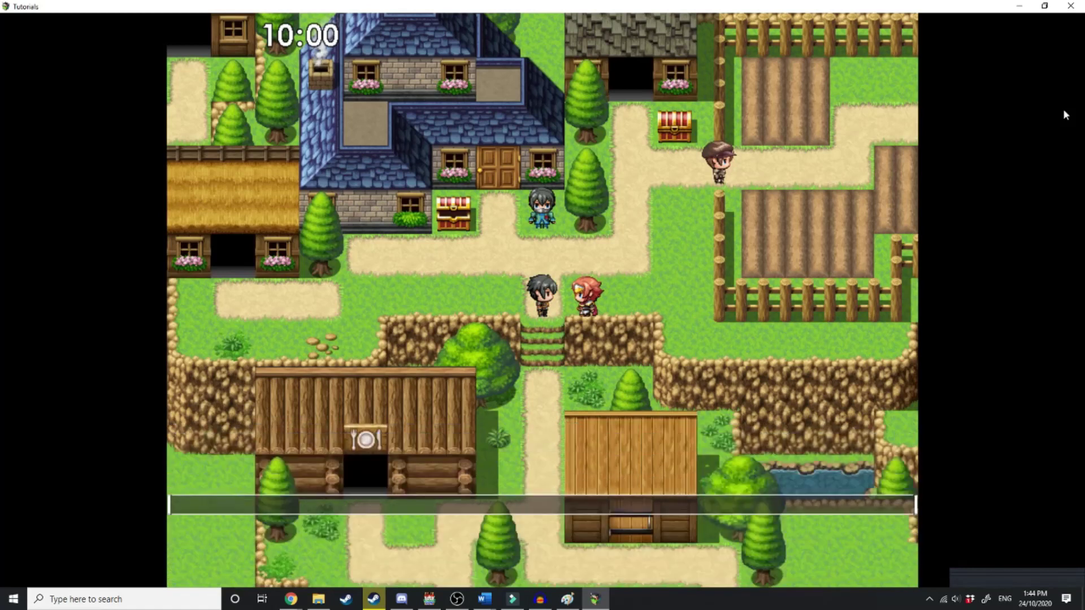
{"action": "key", "text": "Escape"}
{"action": "key", "text": "Return"}
{"action": "key", "text": "Left"}
{"action": "key", "text": "Return"}
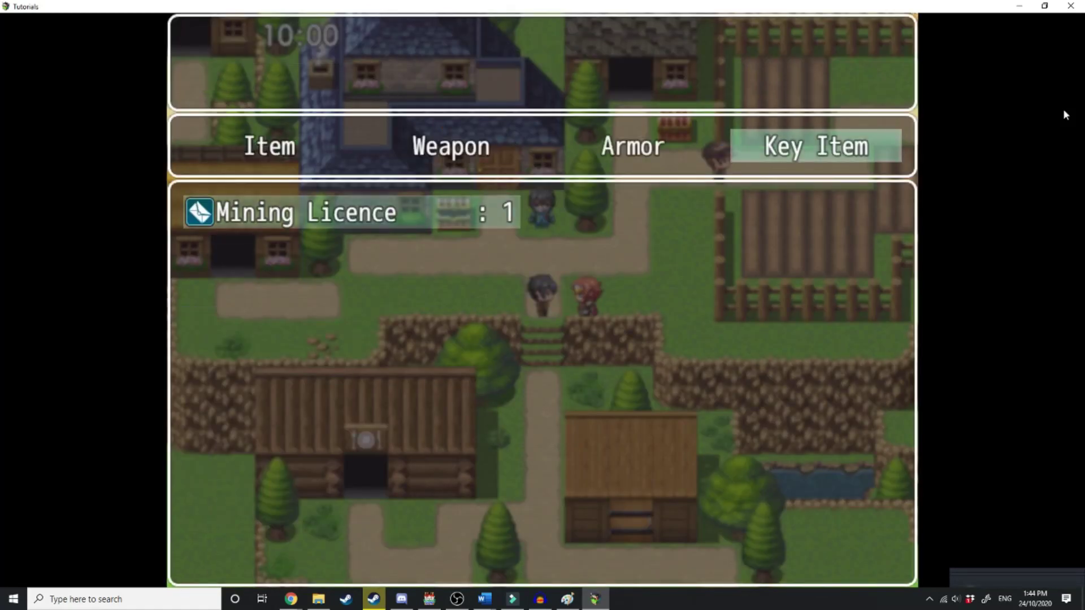
{"action": "key", "text": "Return"}
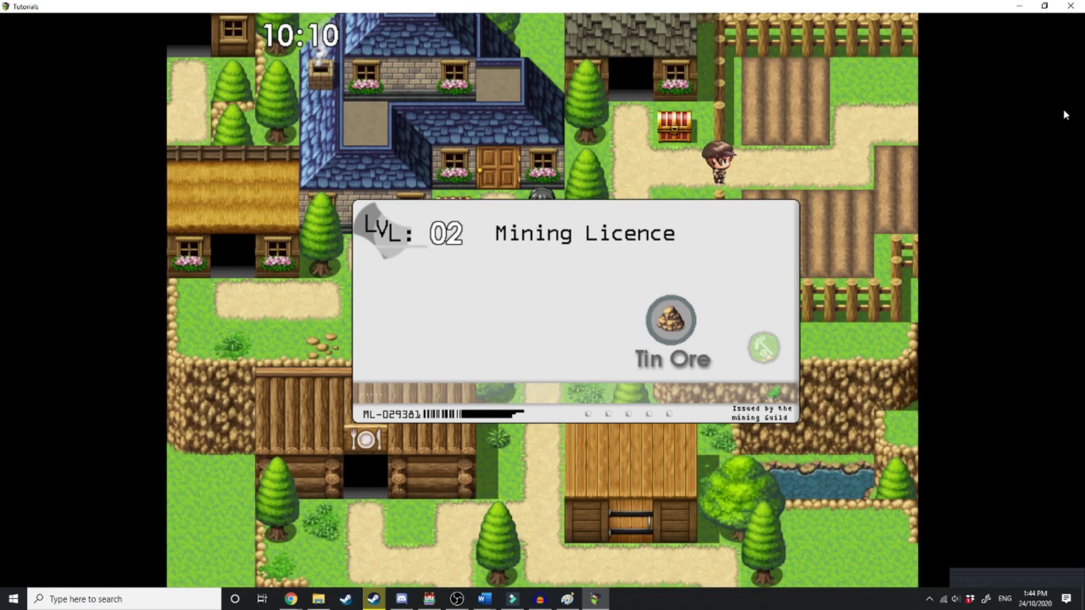
{"action": "key", "text": "Escape"}
{"action": "key", "text": "Escape"}
{"action": "left_click", "coordinate": [1071, 5]}
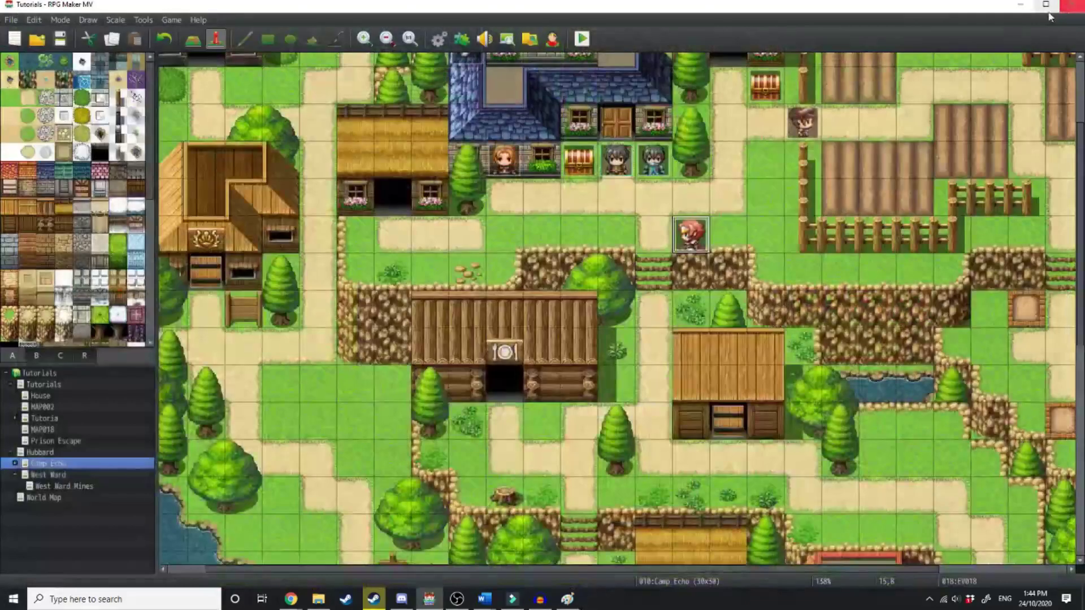
- Add a Wait of 300 frames at the end of the Mining Licence common event
{"action": "left_click", "coordinate": [436, 38]}
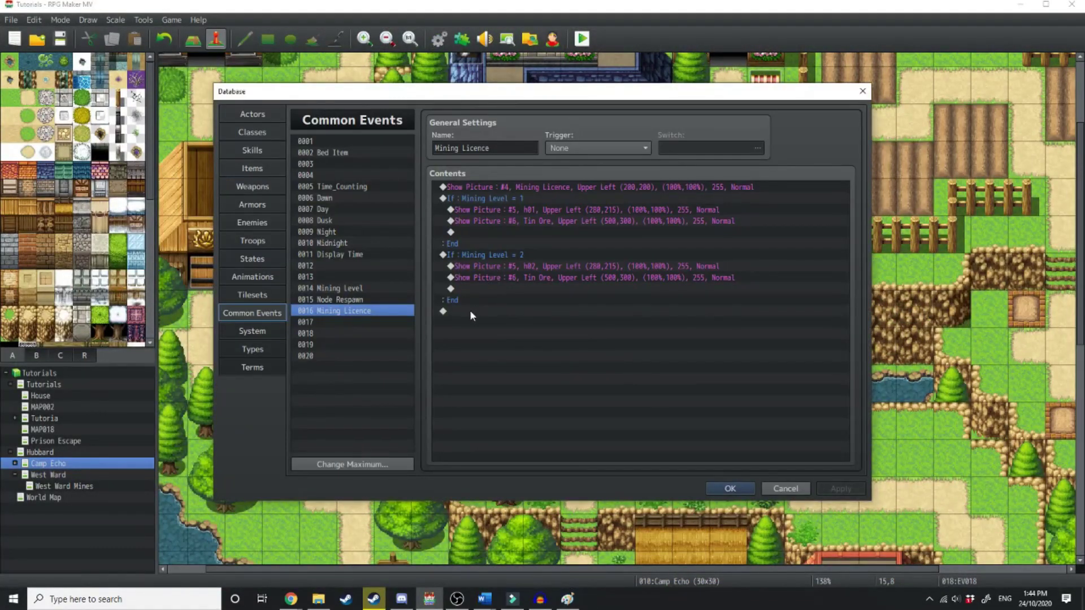
{"action": "left_click", "coordinate": [469, 310]}
{"action": "left_click", "coordinate": [477, 197]}
{"action": "double_click", "coordinate": [463, 313]}
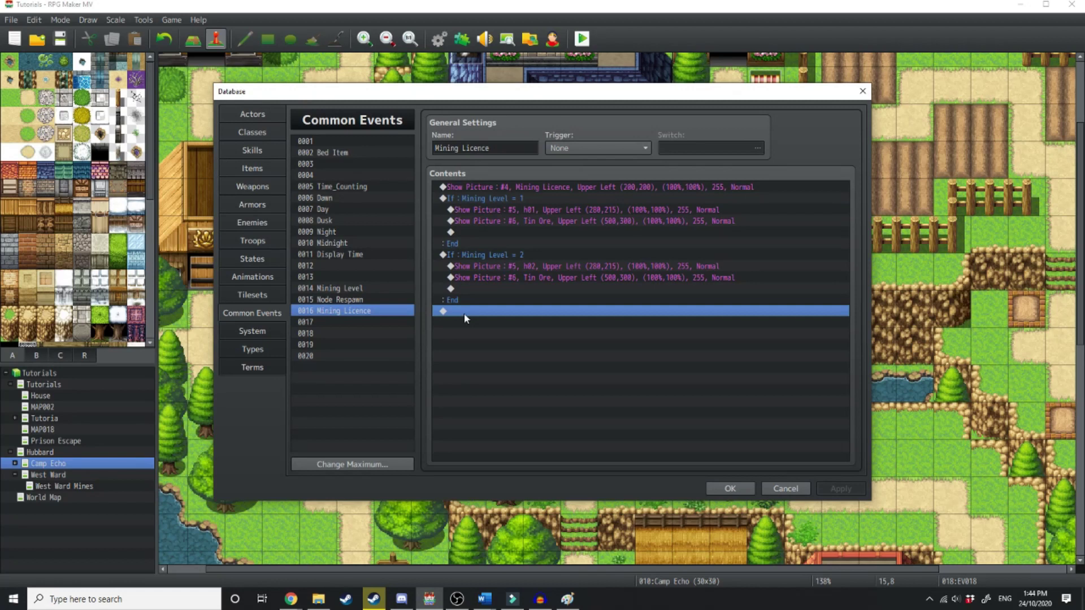
{"action": "left_click", "coordinate": [526, 148]}
{"action": "left_click", "coordinate": [710, 180]}
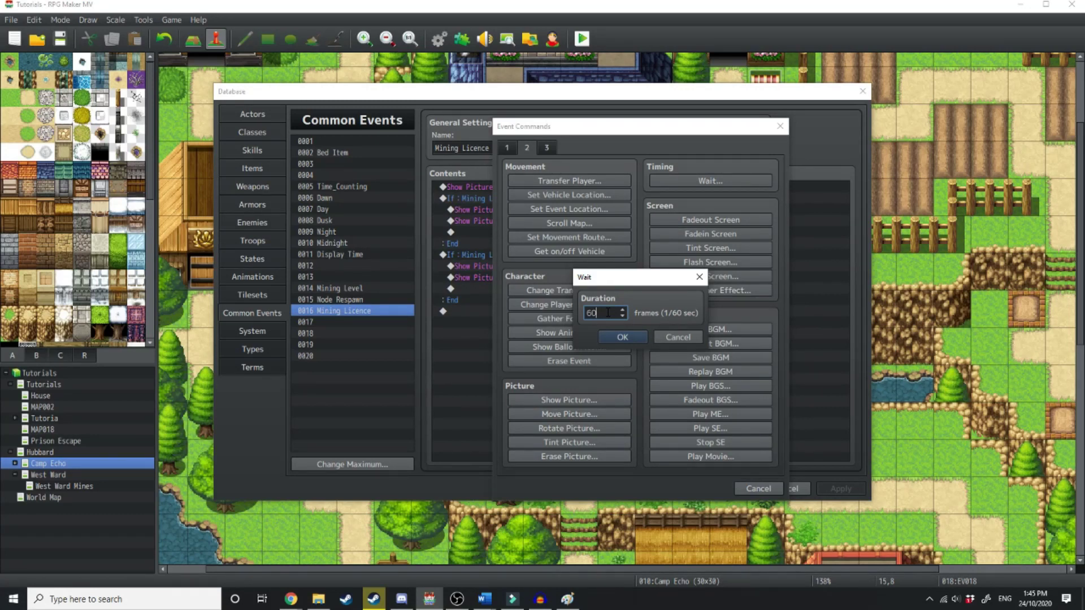
{"action": "type", "text": "300"}
{"action": "left_click", "coordinate": [618, 337]}
- Add an Erase Picture #4 command after the wait
{"action": "double_click", "coordinate": [467, 321]}
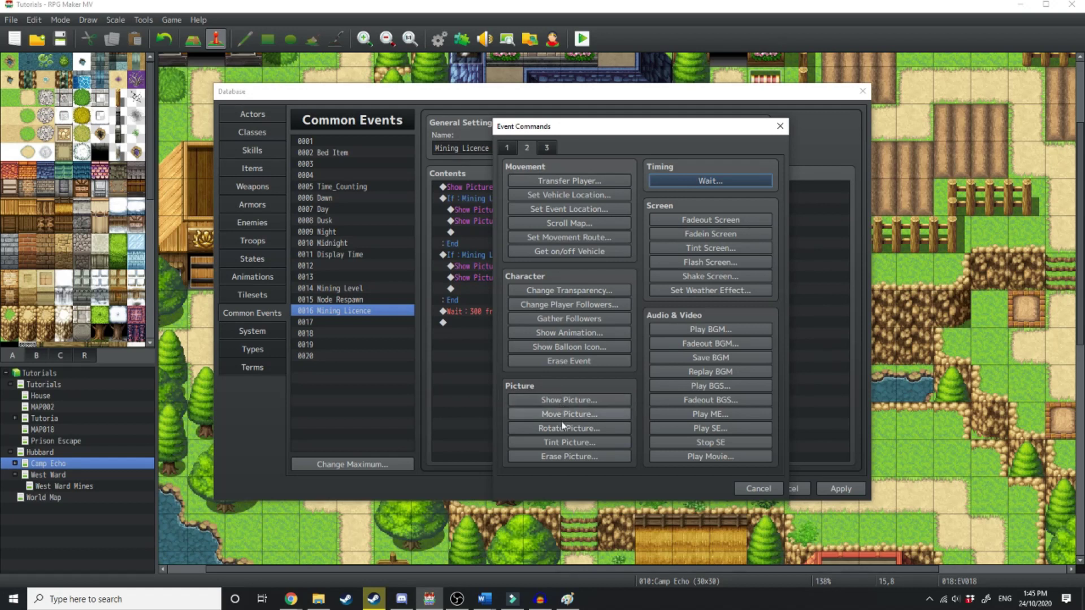
{"action": "left_click", "coordinate": [567, 457]}
{"action": "left_click", "coordinate": [633, 314]}
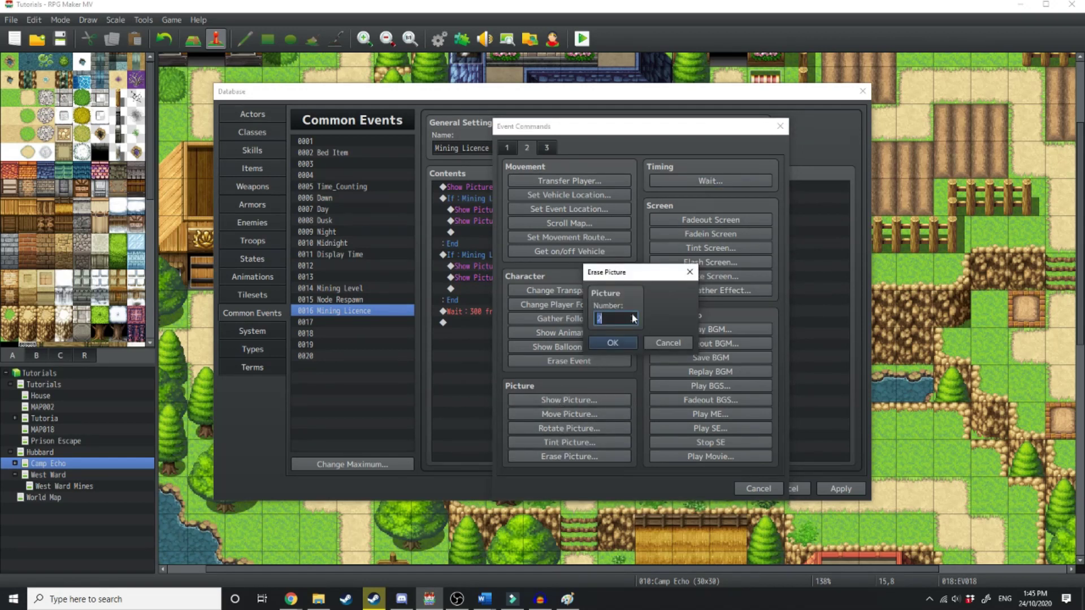
{"action": "left_click", "coordinate": [626, 341]}
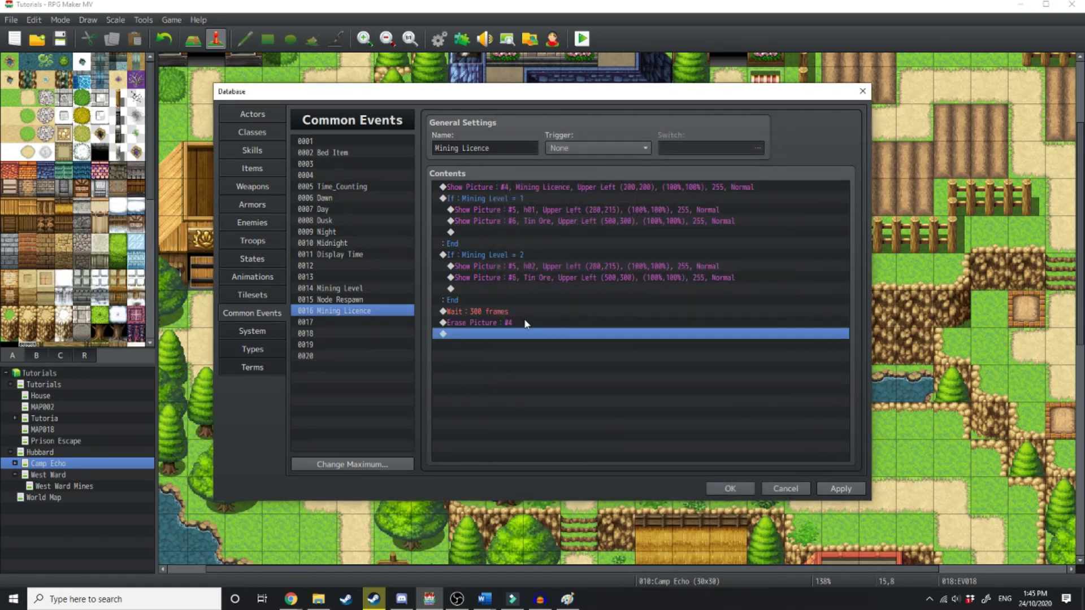
{"action": "double_click", "coordinate": [525, 323]}
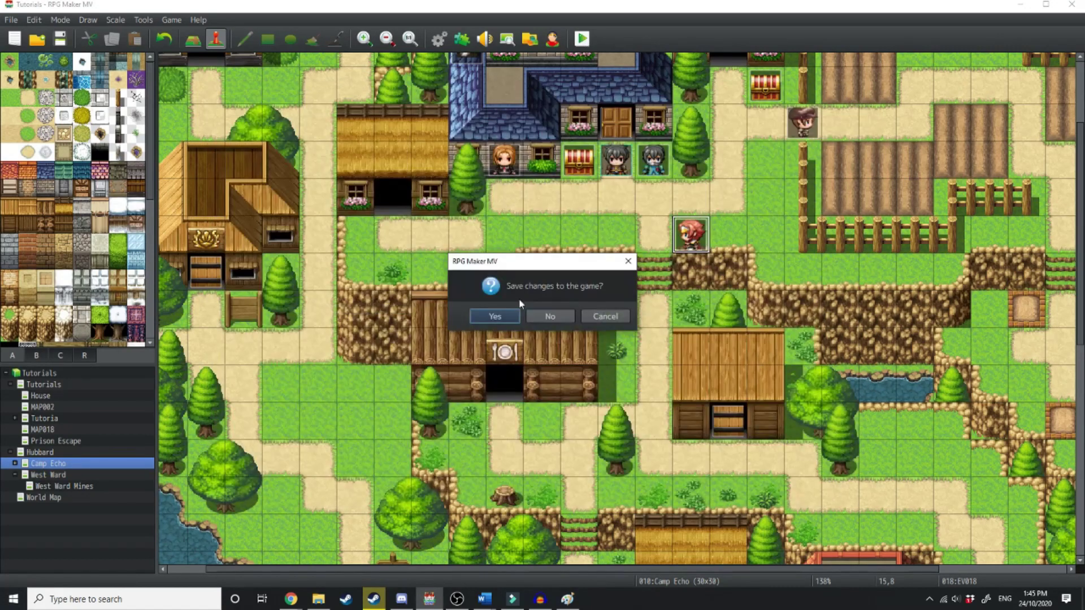
- Save the changes and, in the playtest, use the Mining Licence to view the LVL 01 Tin Ore card
{"action": "left_click", "coordinate": [513, 314]}
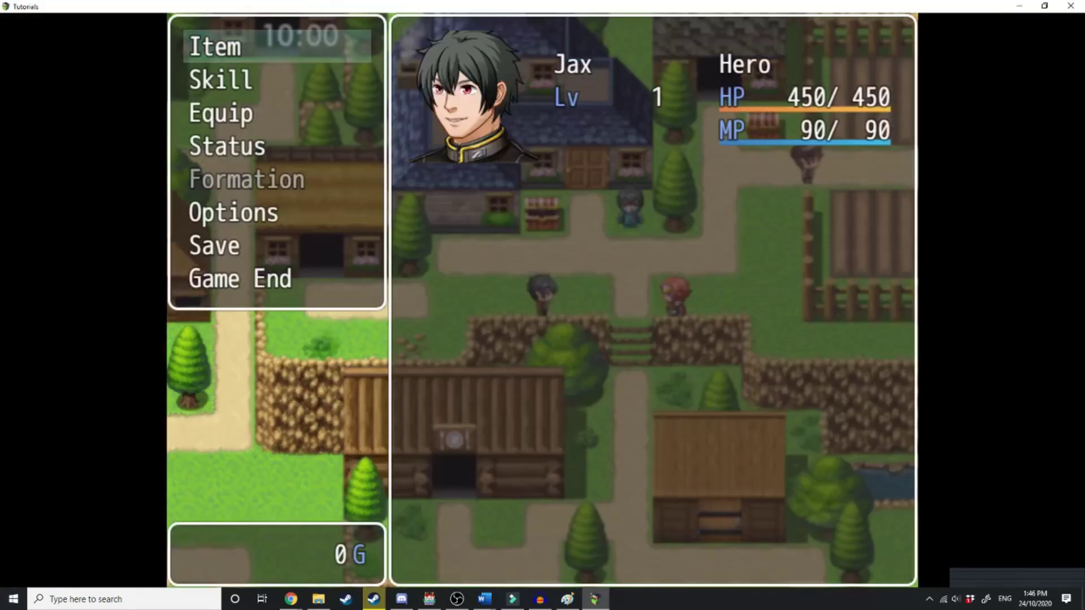
{"action": "key", "text": "Return"}
{"action": "key", "text": "Left"}
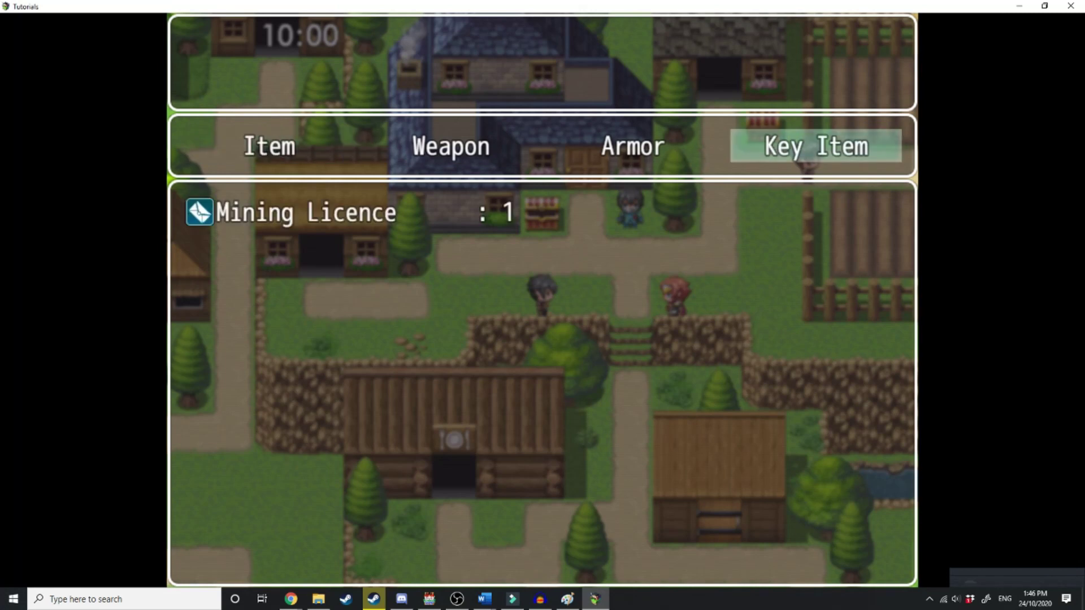
{"action": "key", "text": "Return"}
{"action": "key", "text": "Return"}
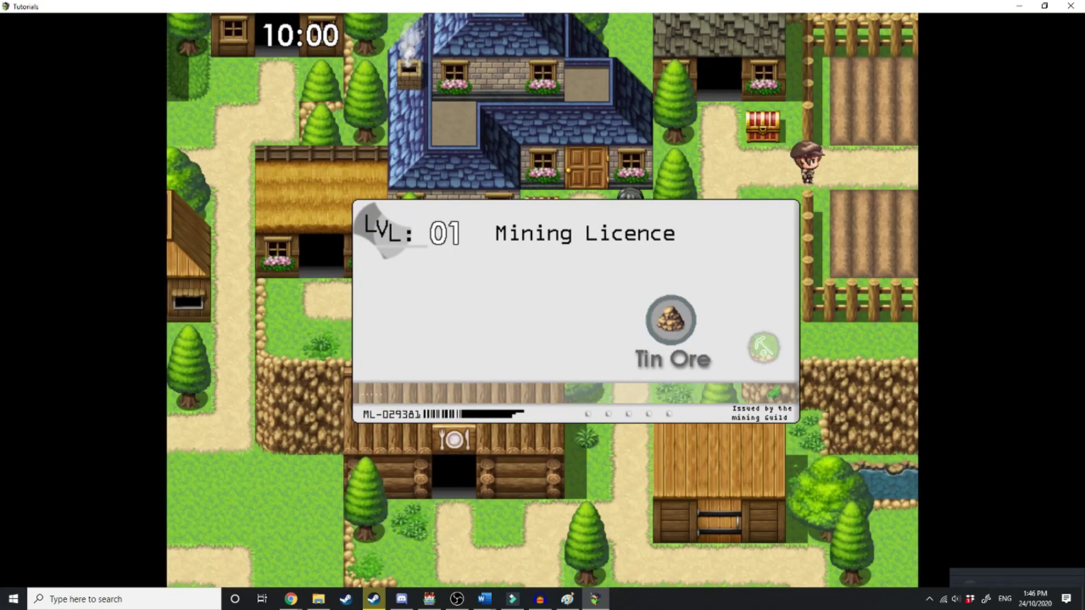
{"action": "key", "text": "Return"}
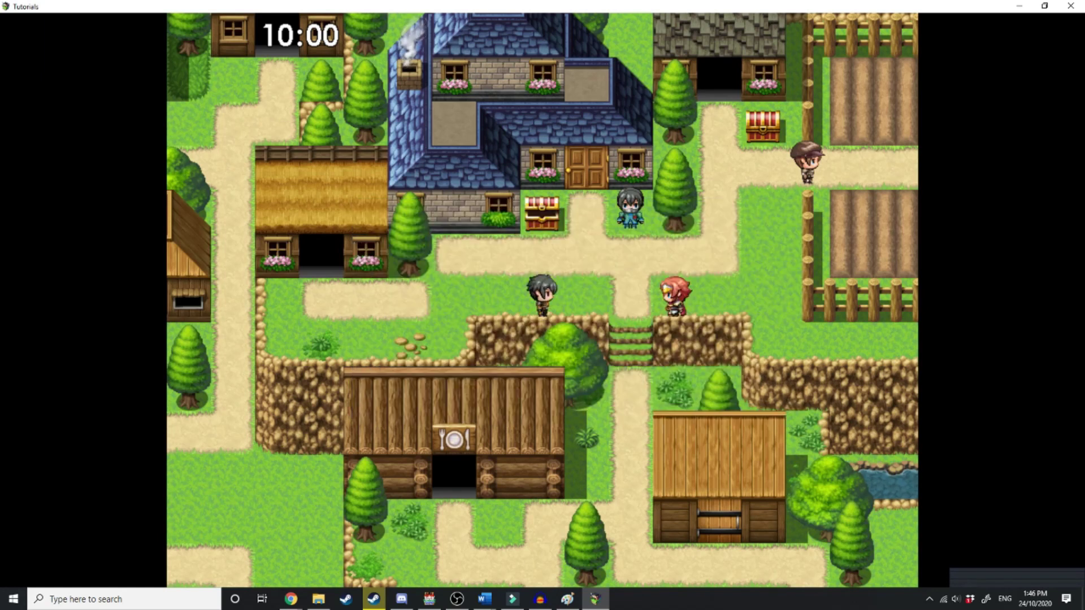
- Use the Mining Licence again from the menu, then close the test play
{"action": "key", "text": "Escape"}
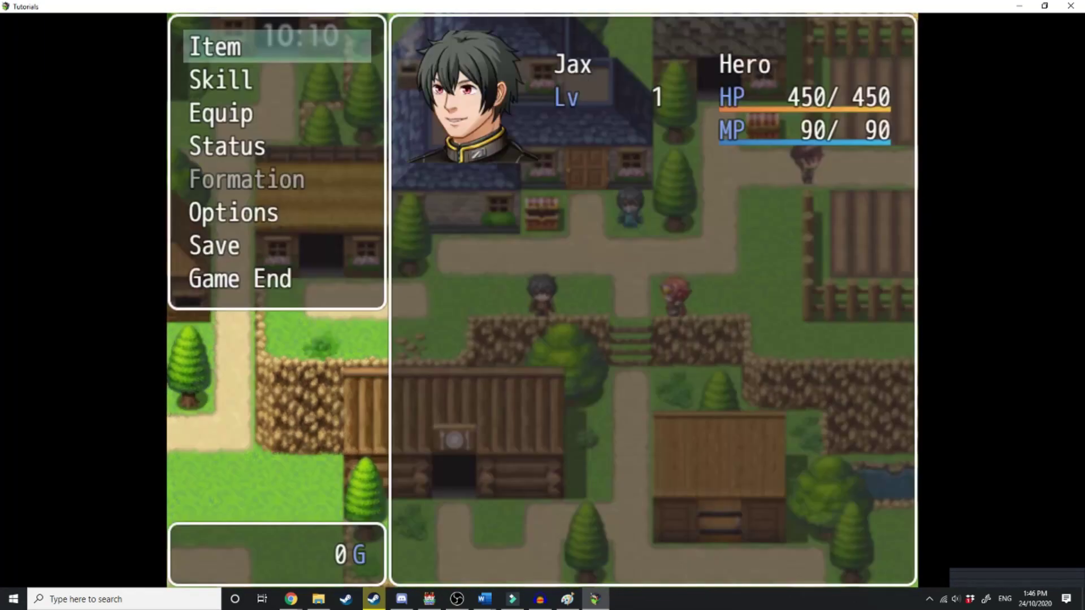
{"action": "key", "text": "Return"}
{"action": "key", "text": "Return"}
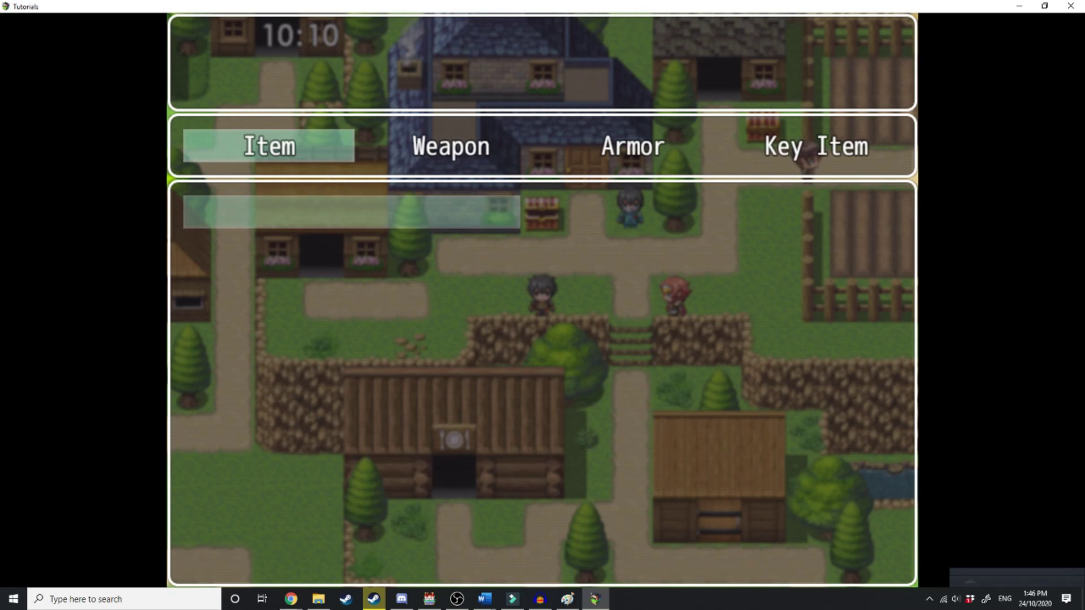
{"action": "key", "text": "Escape"}
{"action": "key", "text": "Left"}
{"action": "key", "text": "Return"}
{"action": "key", "text": "Return"}
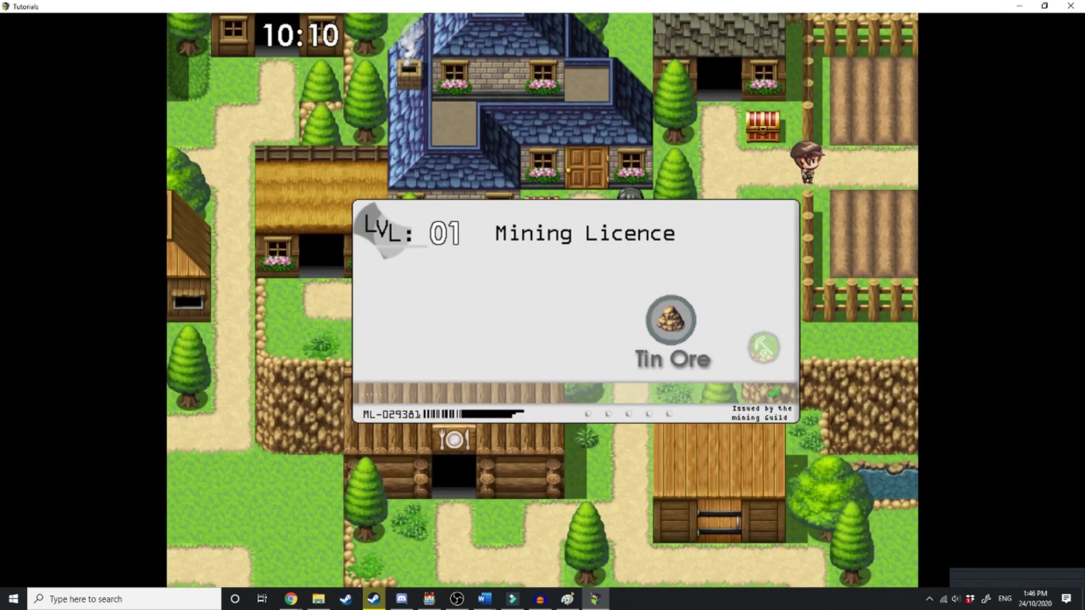
{"action": "key", "text": "alt+F4"}
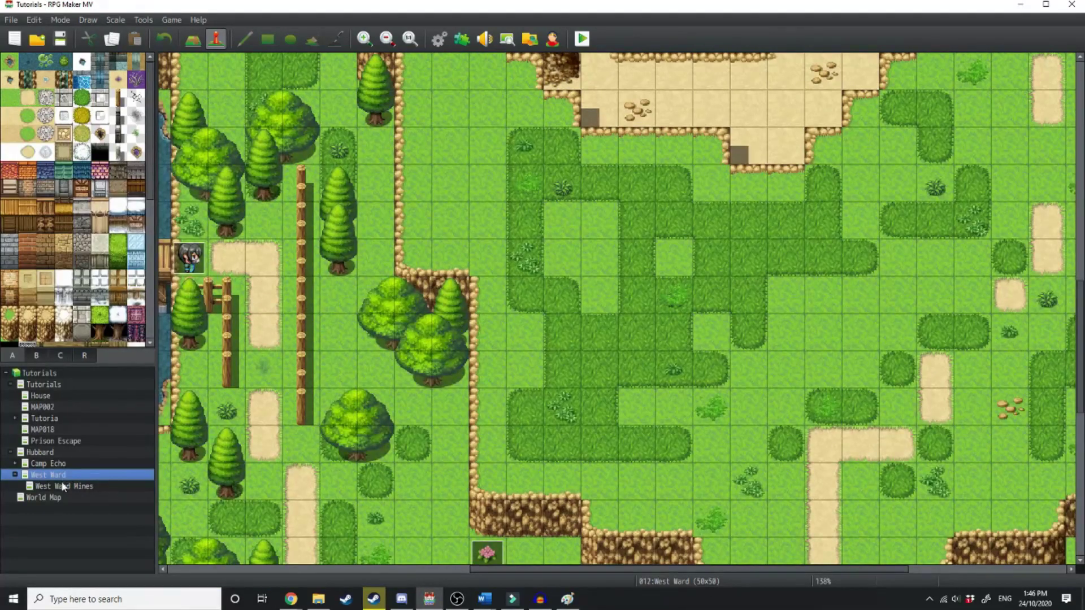
- Open the West Ward Mines map and inspect the Tin Vein's level check, Sword1 sounds and Mining Level call
{"action": "left_click", "coordinate": [62, 486]}
{"action": "scroll", "coordinate": [372, 280], "scroll_direction": "up", "scroll_amount": 5}
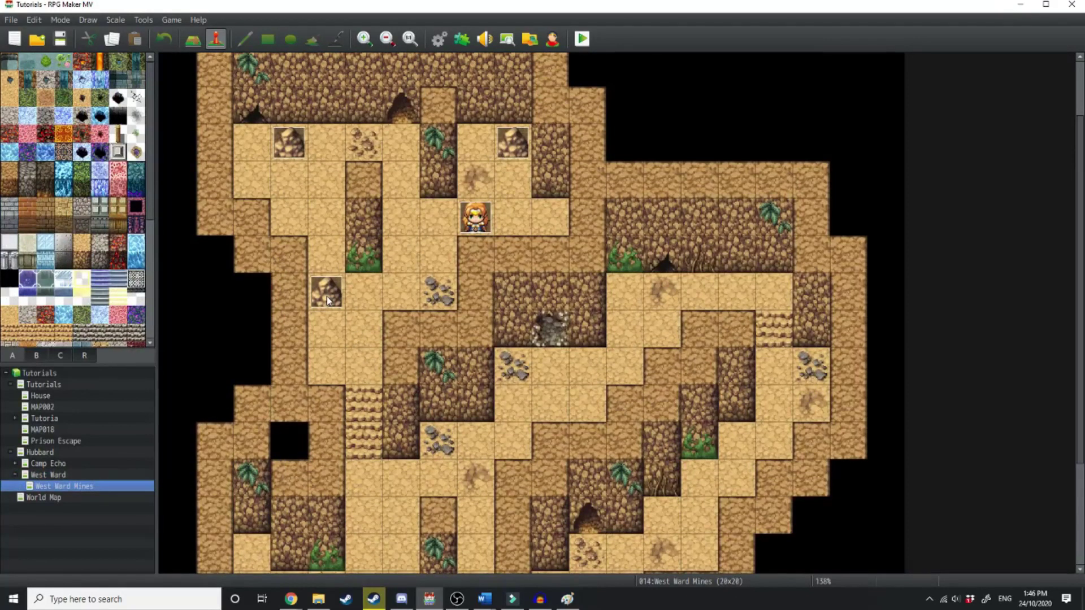
{"action": "double_click", "coordinate": [327, 291]}
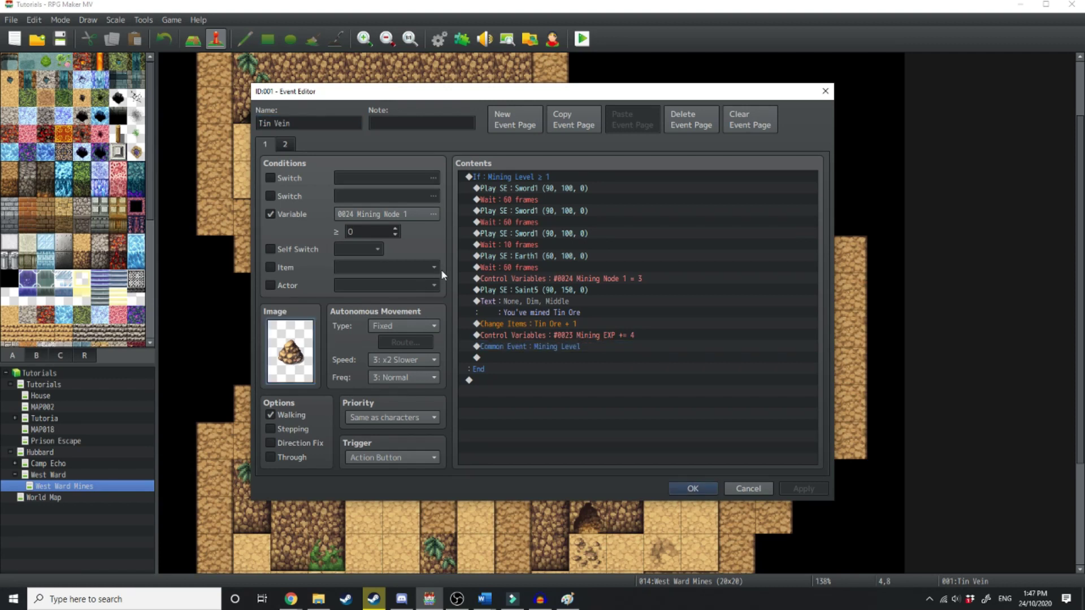
{"action": "left_click", "coordinate": [533, 179]}
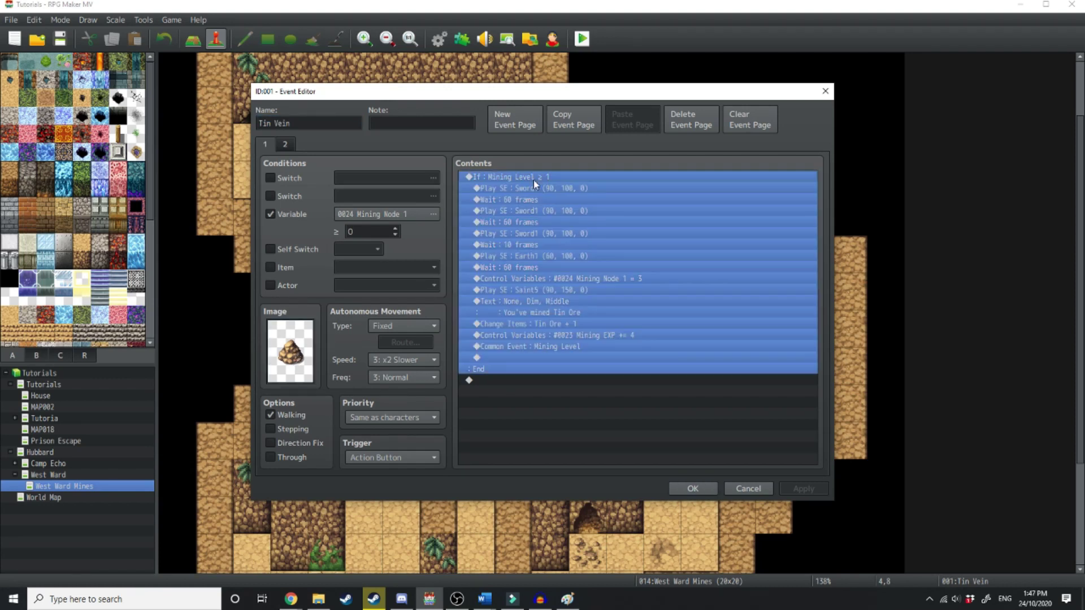
{"action": "left_click", "coordinate": [543, 188]}
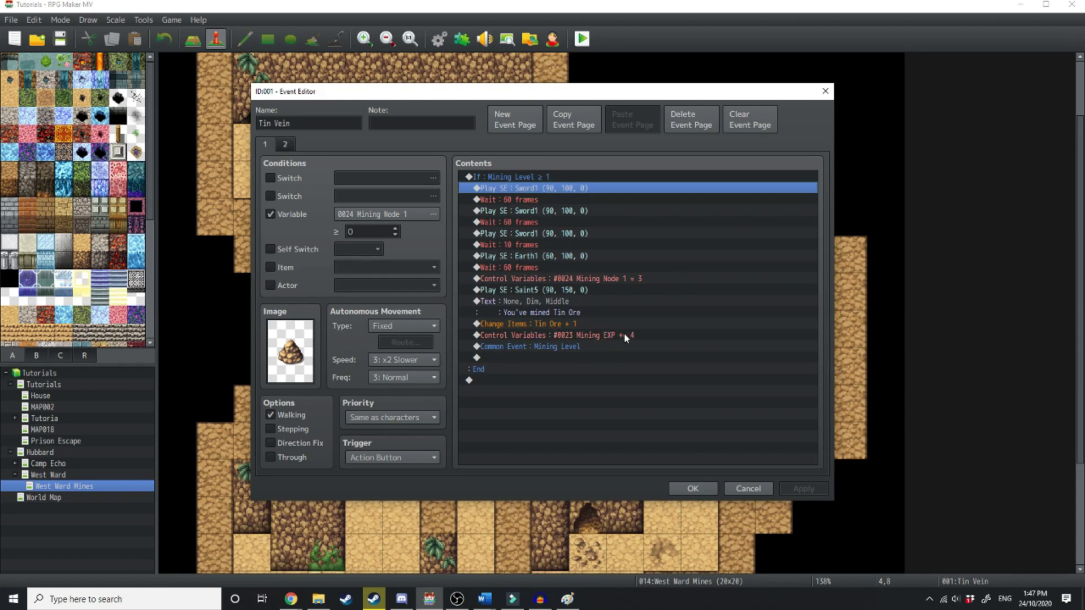
{"action": "left_click", "coordinate": [563, 347]}
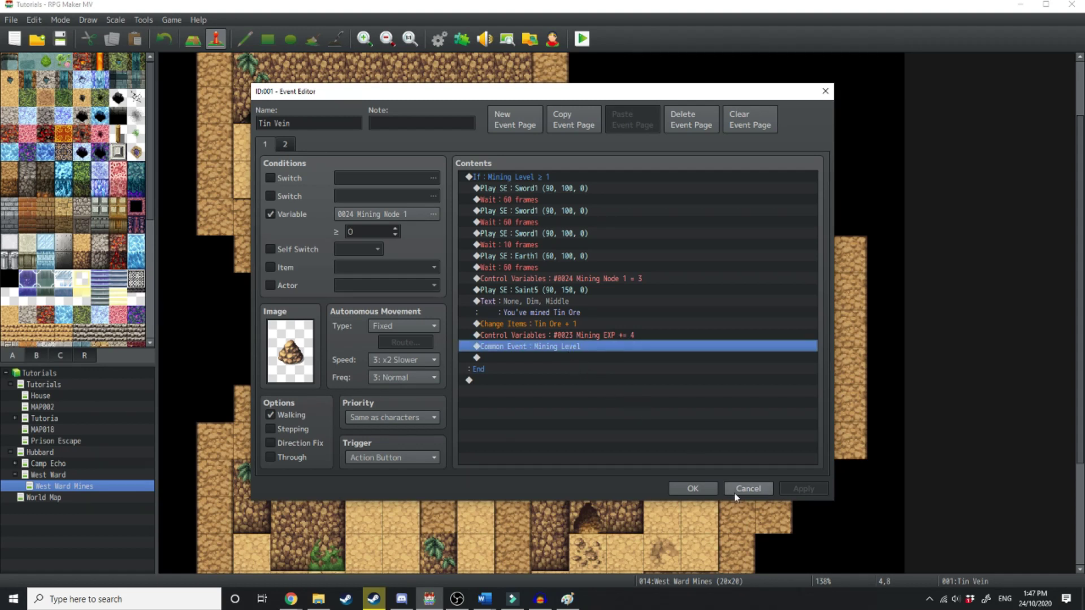
{"action": "left_click", "coordinate": [692, 489]}
- Walk through Mining Level's EXP check, level-up message, Mining Level +1 and EXP reset to 0, then close the Database
{"action": "left_click", "coordinate": [439, 39]}
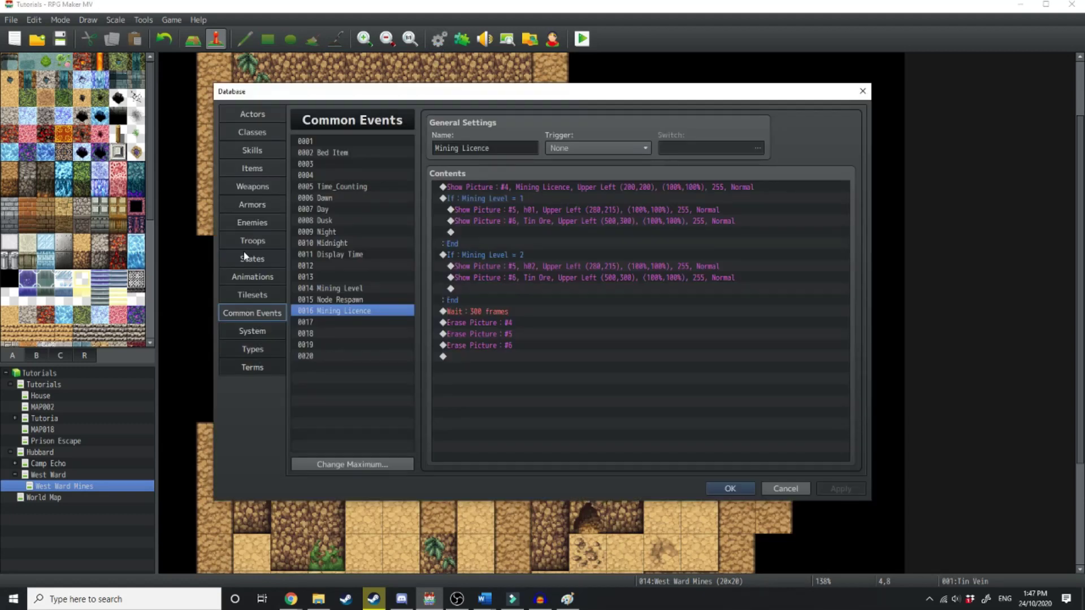
{"action": "left_click", "coordinate": [334, 277]}
{"action": "left_click", "coordinate": [334, 288]}
{"action": "left_click", "coordinate": [504, 187]}
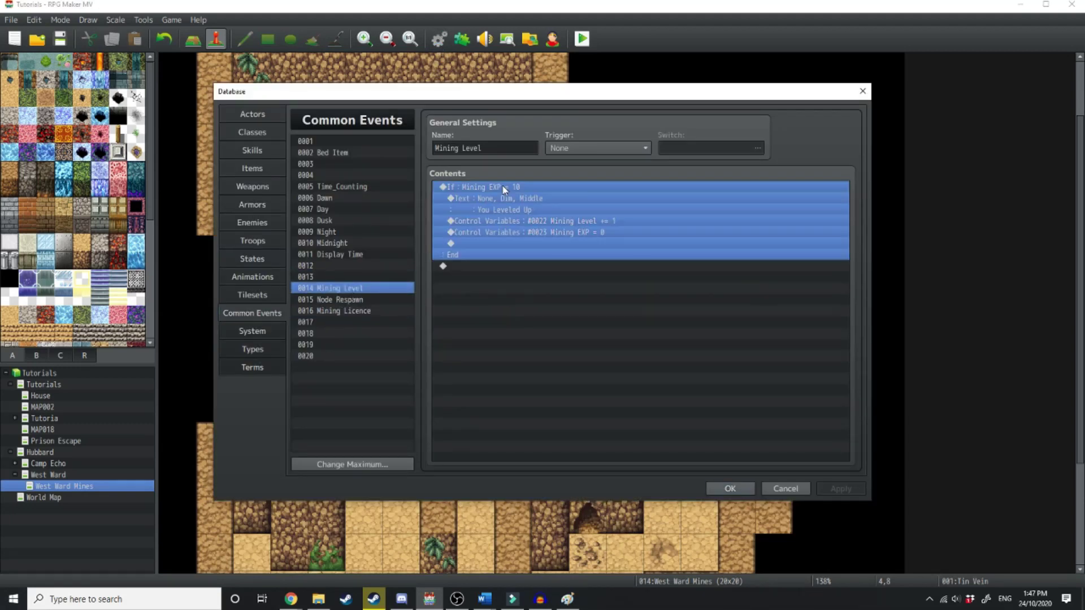
{"action": "left_click", "coordinate": [523, 221]}
{"action": "left_click", "coordinate": [517, 188]}
{"action": "left_click", "coordinate": [535, 209]}
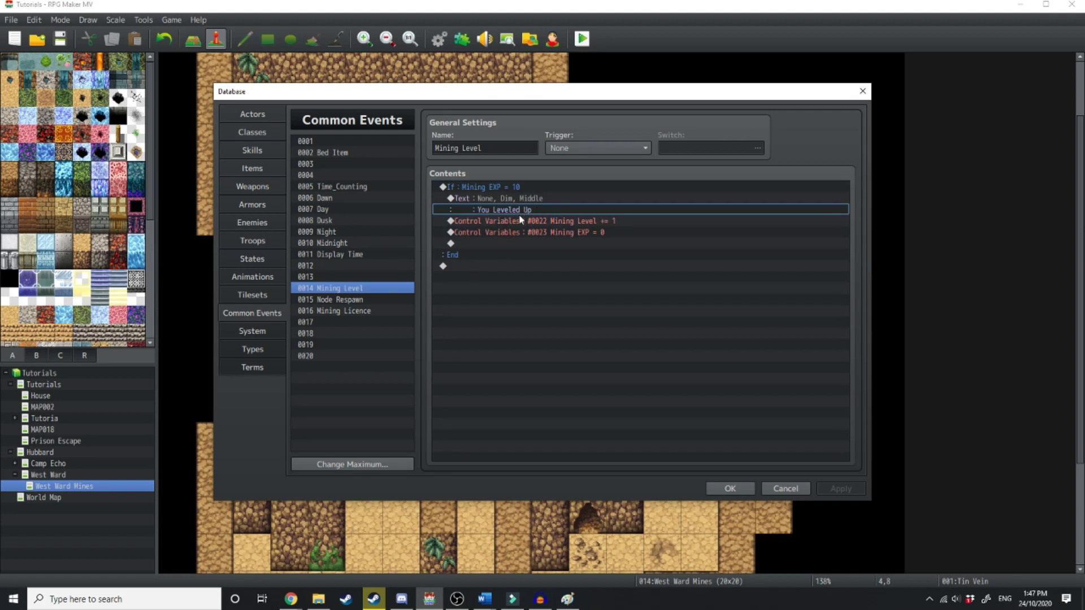
{"action": "left_click", "coordinate": [540, 223]}
{"action": "left_click", "coordinate": [541, 232]}
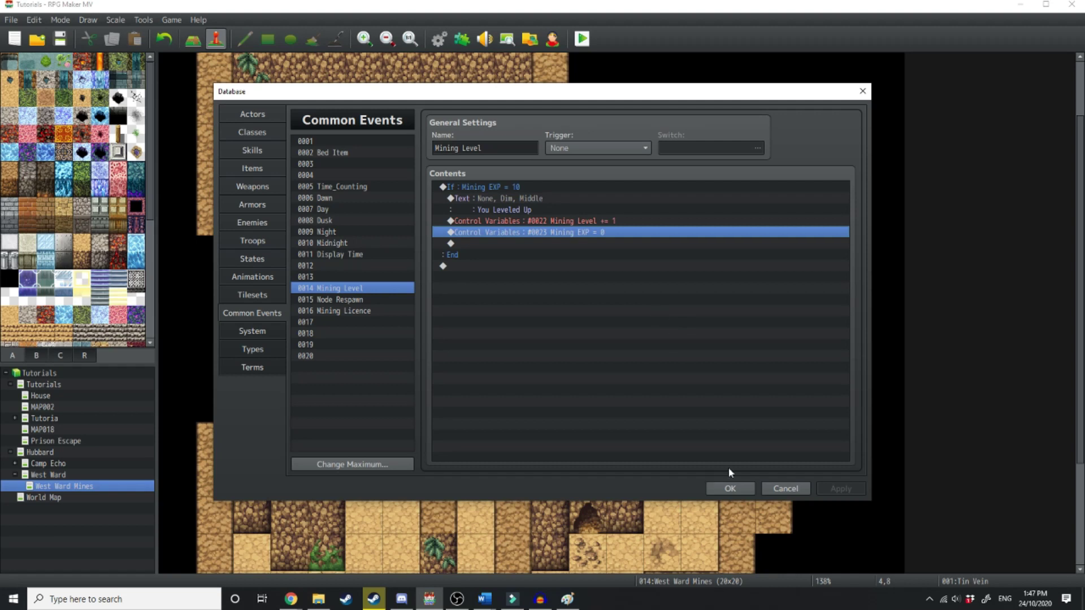
{"action": "left_click", "coordinate": [730, 488]}
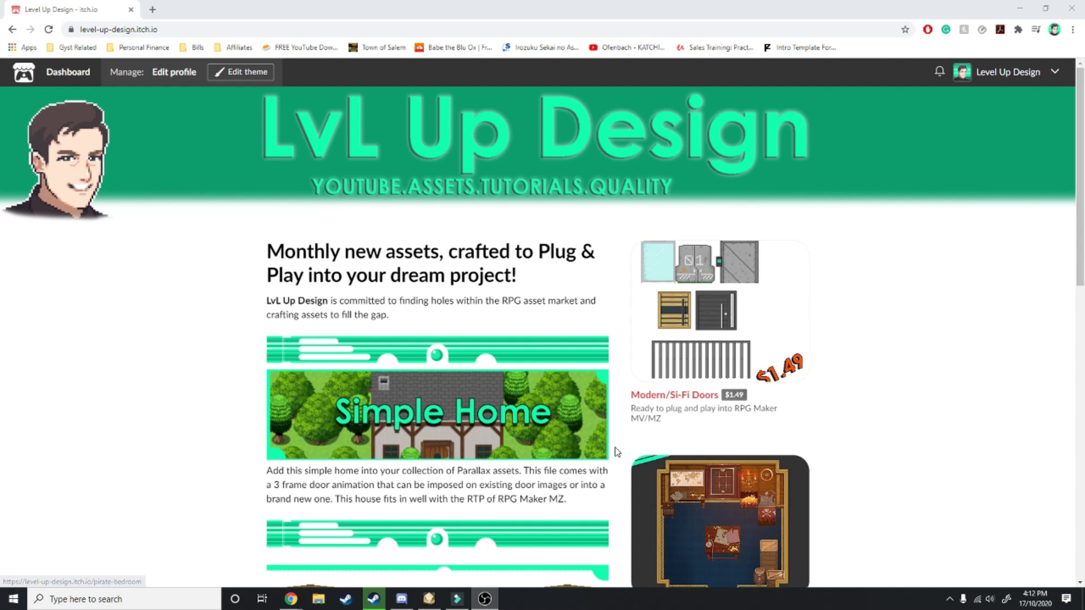
- Open the Si-Fi Doors product page from LvL Up Design's itch.io profile, then return and scroll back to it
{"action": "scroll", "coordinate": [395, 293], "scroll_direction": "down", "scroll_amount": 3}
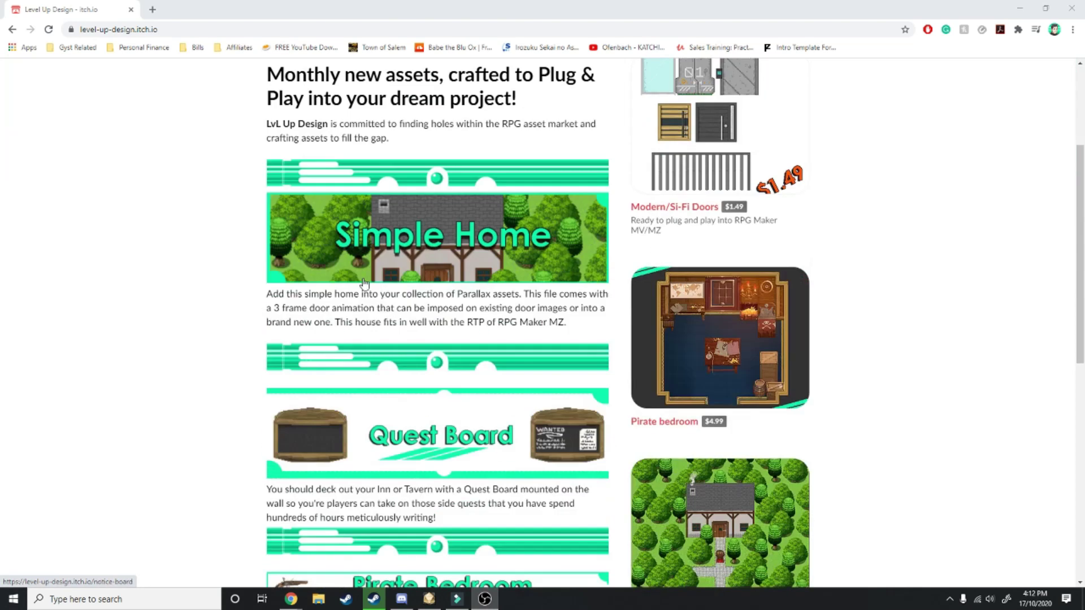
{"action": "scroll", "coordinate": [367, 285], "scroll_direction": "down", "scroll_amount": 6}
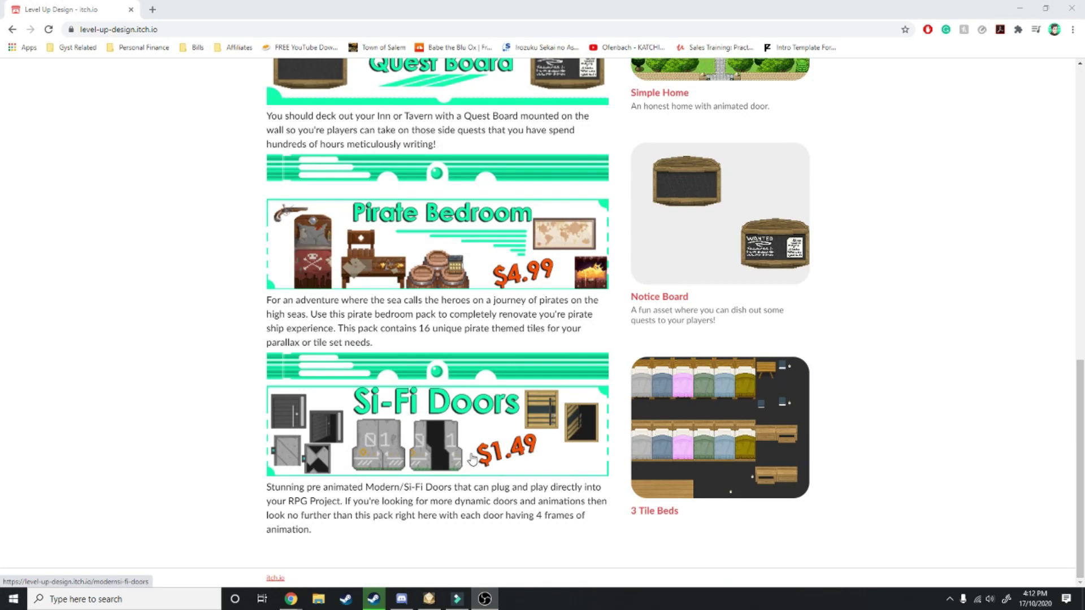
{"action": "left_click", "coordinate": [445, 470]}
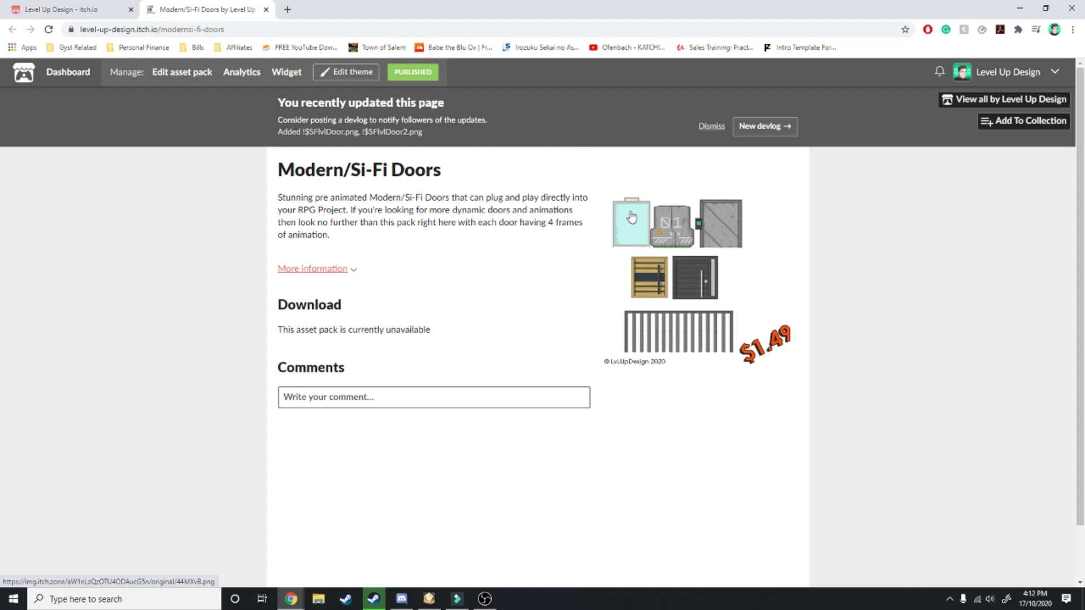
{"action": "key", "text": "alt+Left"}
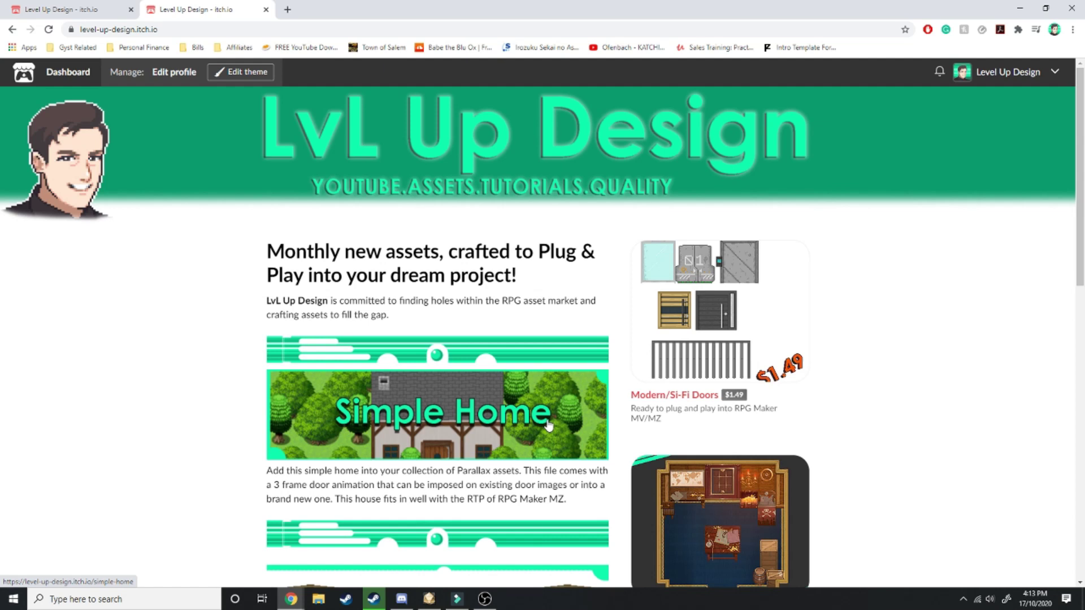
{"action": "scroll", "coordinate": [548, 425], "scroll_direction": "down", "scroll_amount": 10}
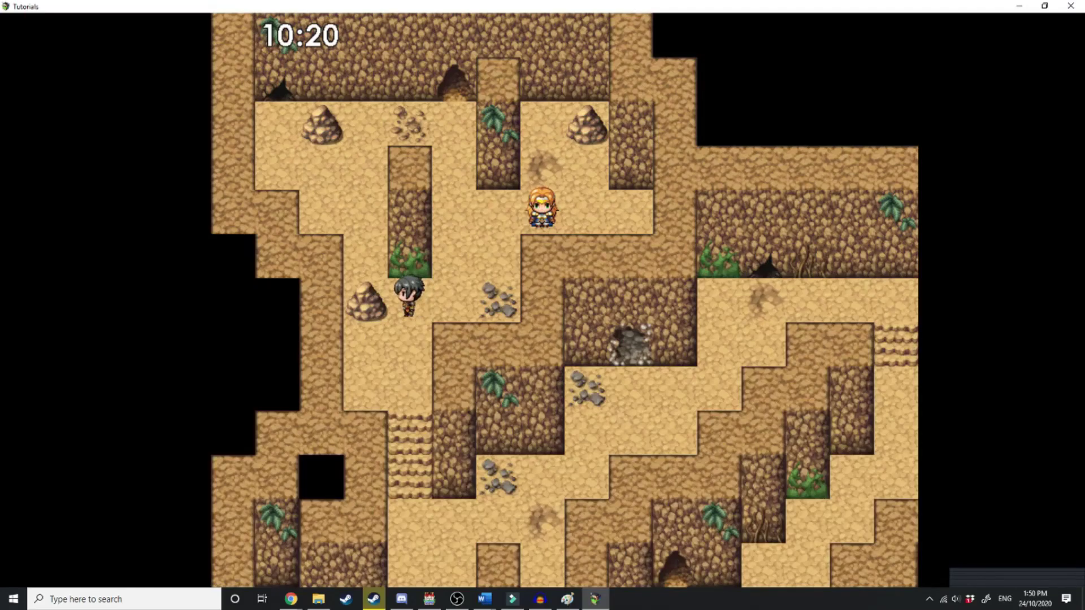
- In the playtest, use the Mining Licence from Key Items to view its LVL 01 card
{"action": "key", "text": "Escape"}
{"action": "key", "text": "Return"}
{"action": "key", "text": "Left"}
{"action": "key", "text": "Return"}
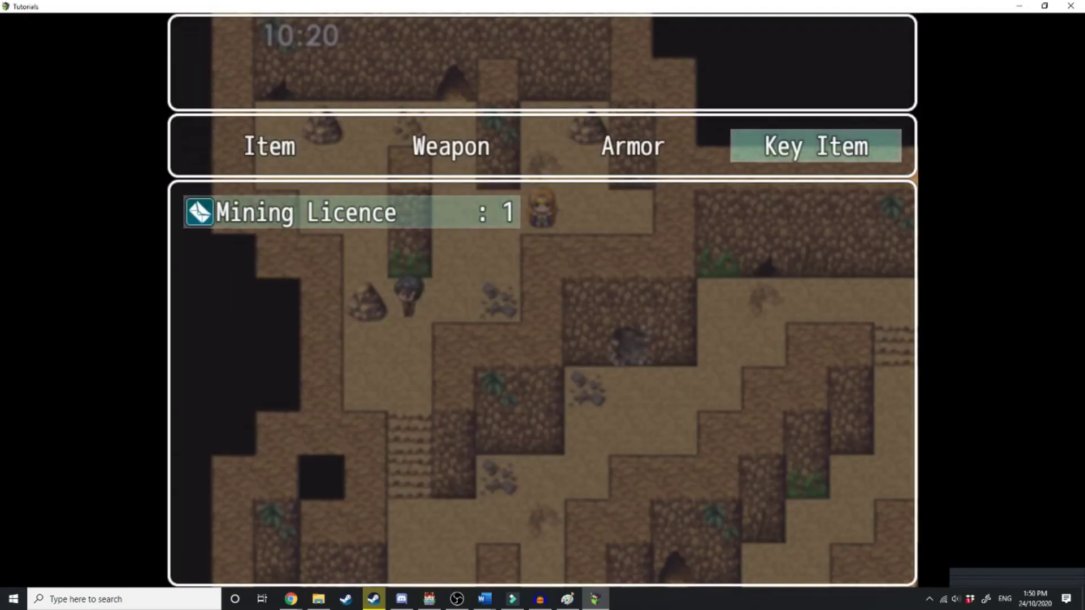
{"action": "key", "text": "Return"}
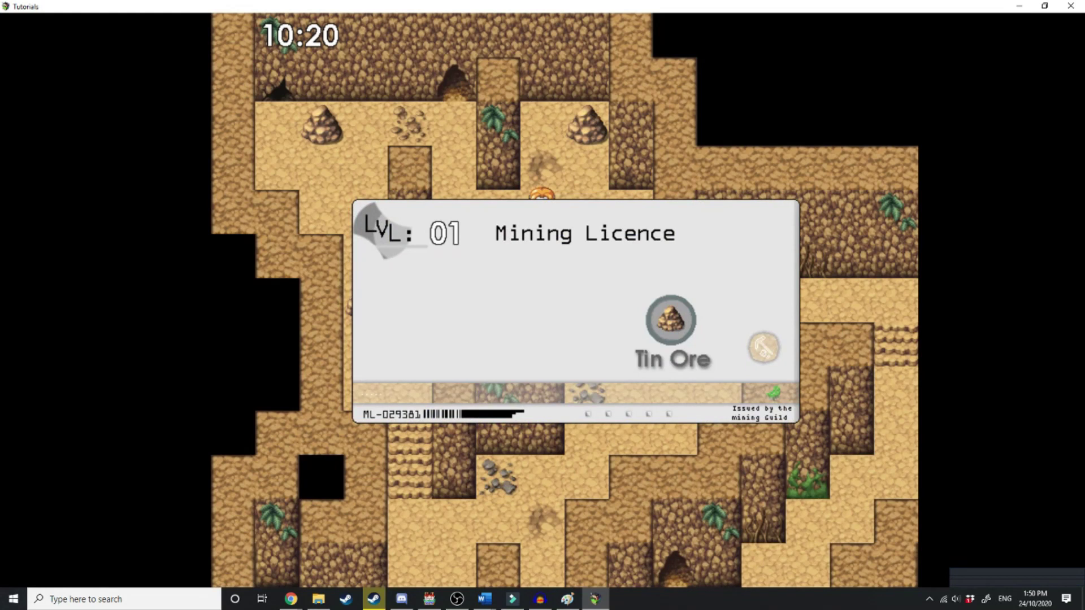
{"action": "key", "text": "Return"}
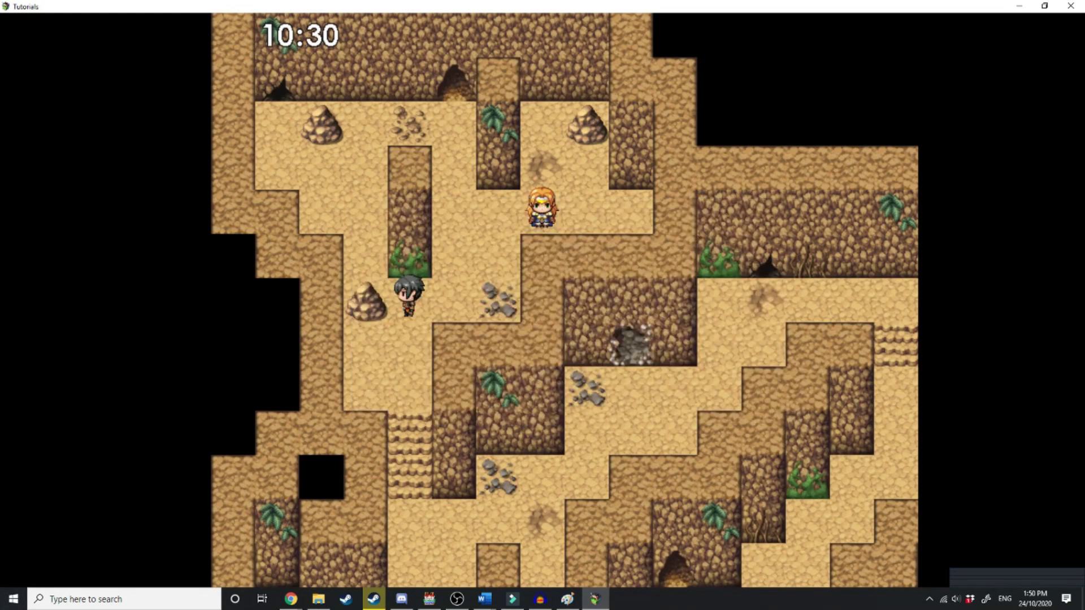
- Mine Tin Ore from two rocks, then check the Mining Licence card again
{"action": "key", "text": "Return"}
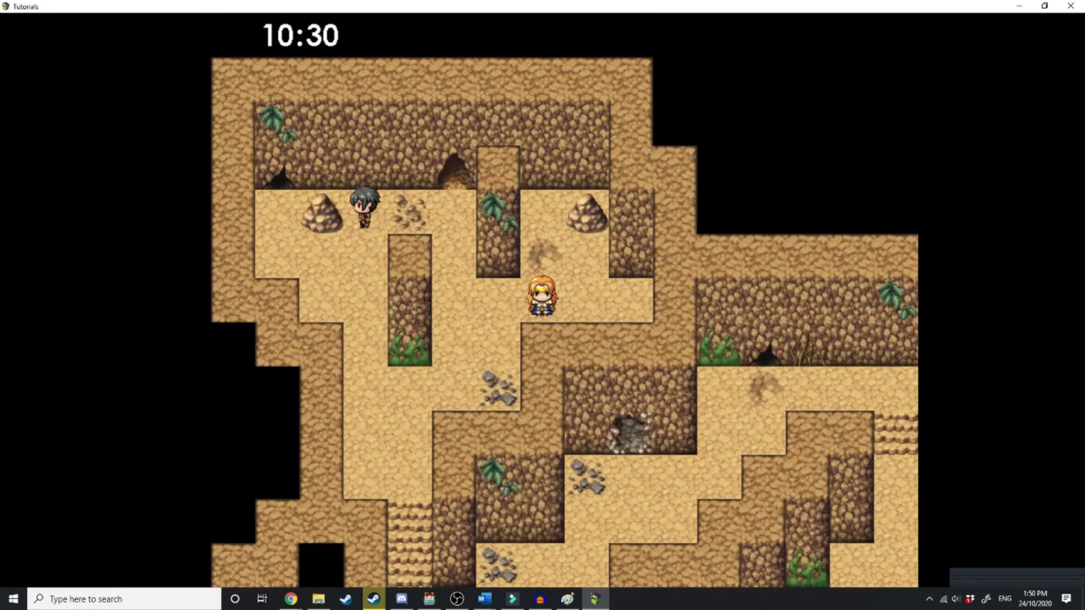
{"action": "key", "text": "Left"}
{"action": "key", "text": "Return"}
{"action": "key", "text": "Right"}
{"action": "key", "text": "Right"}
{"action": "key", "text": "Right"}
{"action": "key", "text": "Right"}
{"action": "key", "text": "Right"}
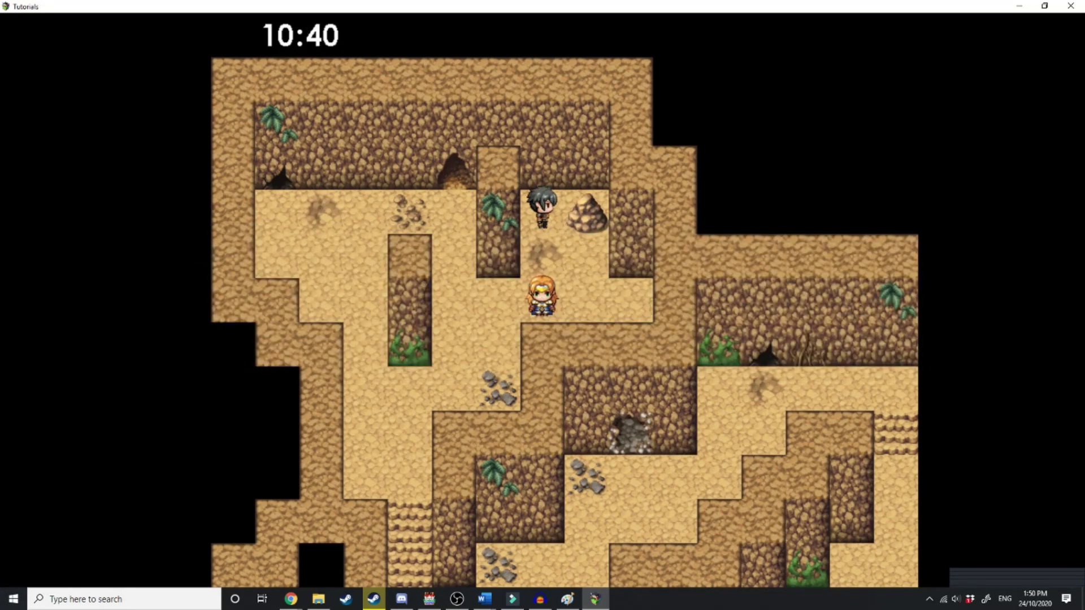
{"action": "key", "text": "Return"}
{"action": "key", "text": "Return"}
{"action": "key", "text": "Escape"}
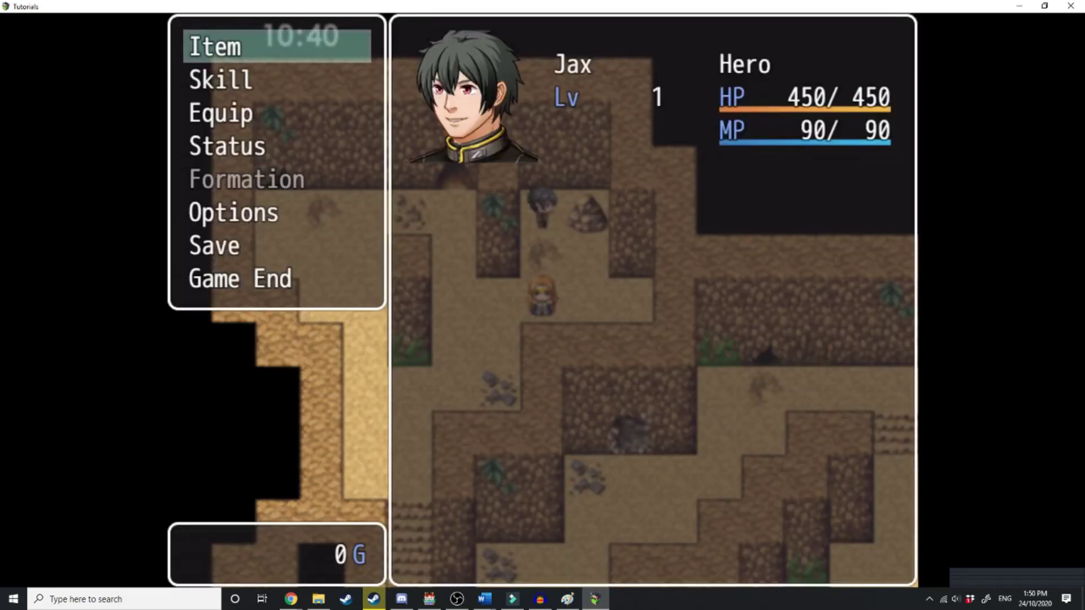
{"action": "key", "text": "Return"}
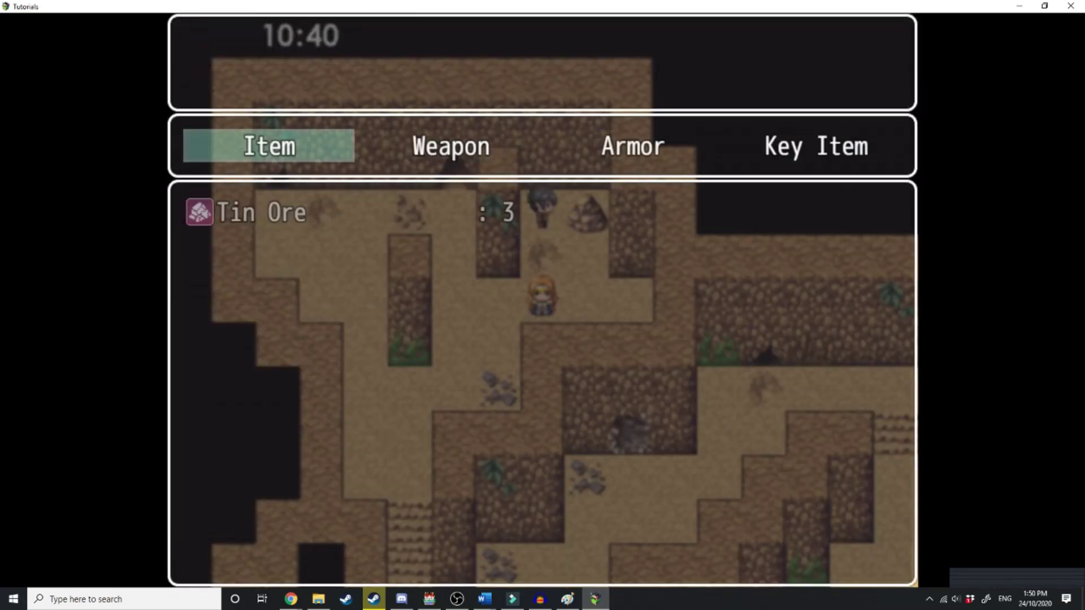
{"action": "key", "text": "Left"}
{"action": "key", "text": "Return"}
{"action": "key", "text": "Return"}
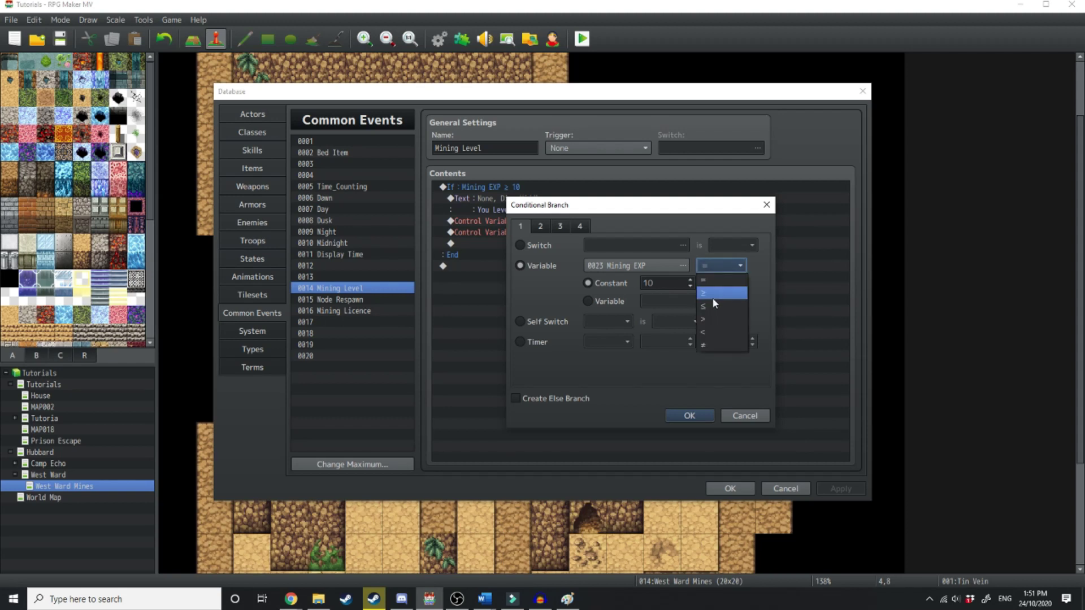
- Change the Mining EXP condition from = 10 to ≥ 10, apply, save the project and playtest
{"action": "left_click", "coordinate": [717, 293]}
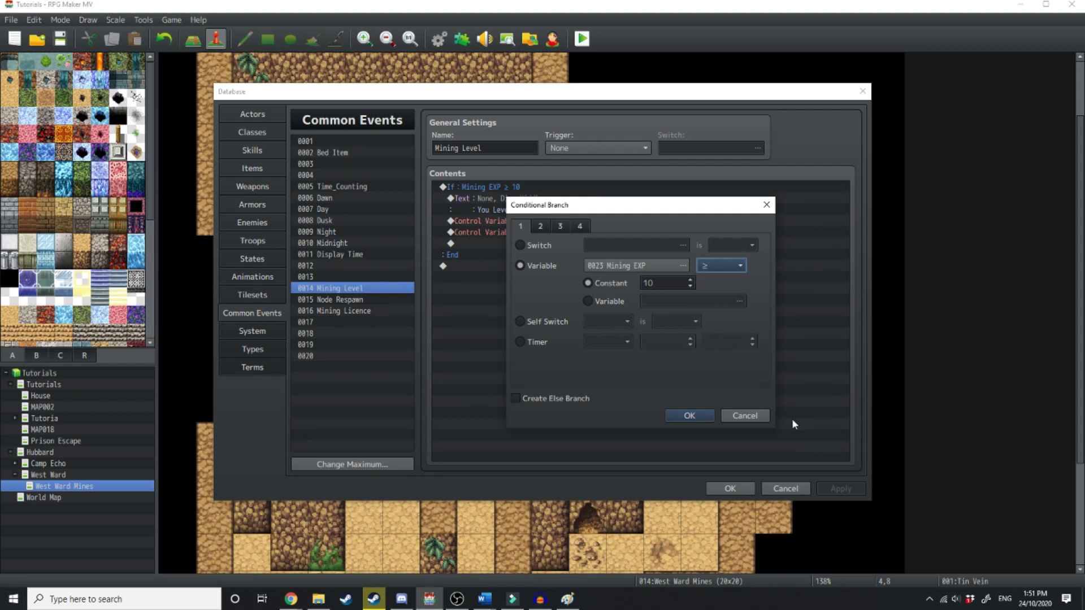
{"action": "left_click", "coordinate": [689, 416]}
{"action": "left_click", "coordinate": [840, 489]}
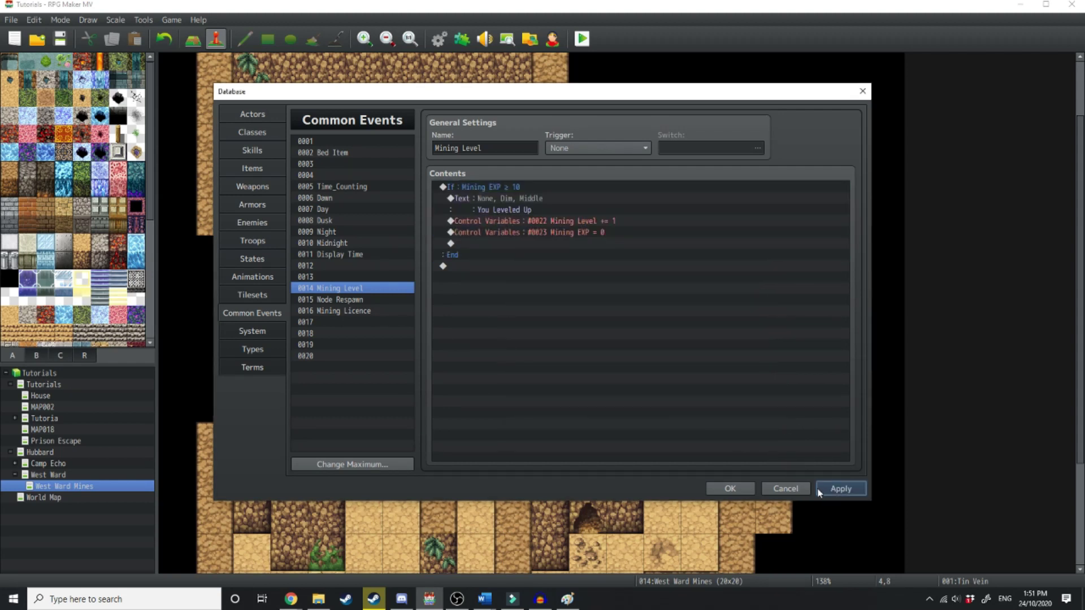
{"action": "left_click", "coordinate": [729, 488]}
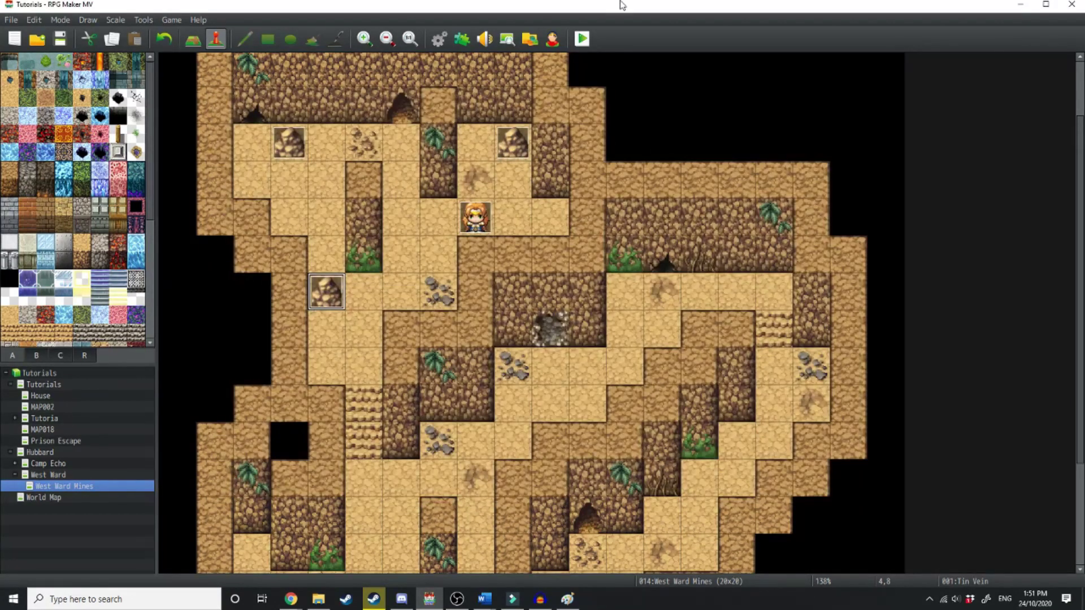
{"action": "left_click", "coordinate": [582, 38]}
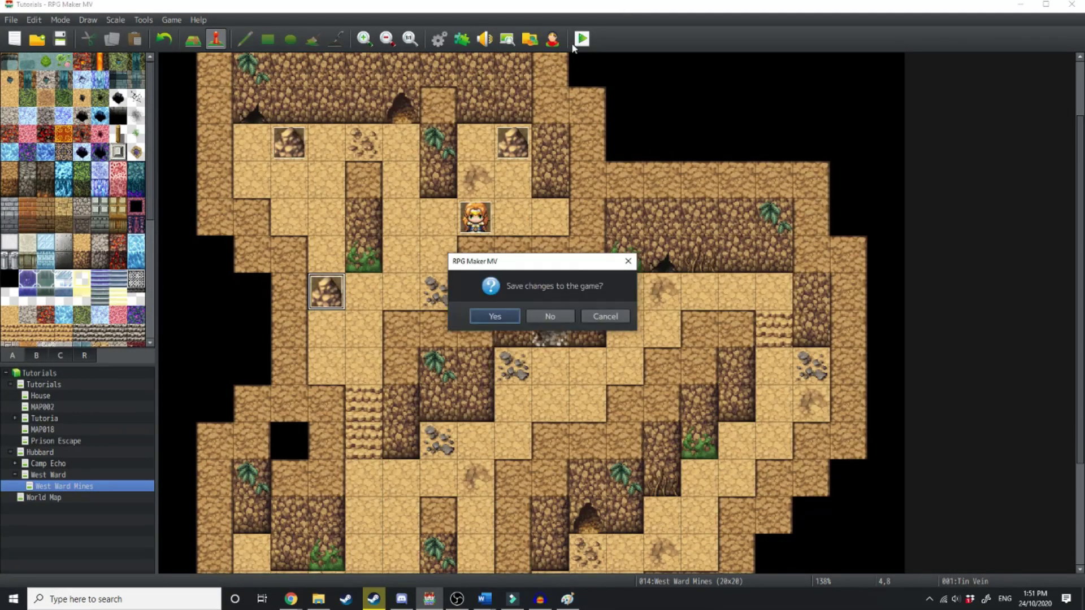
{"action": "left_click", "coordinate": [492, 315]}
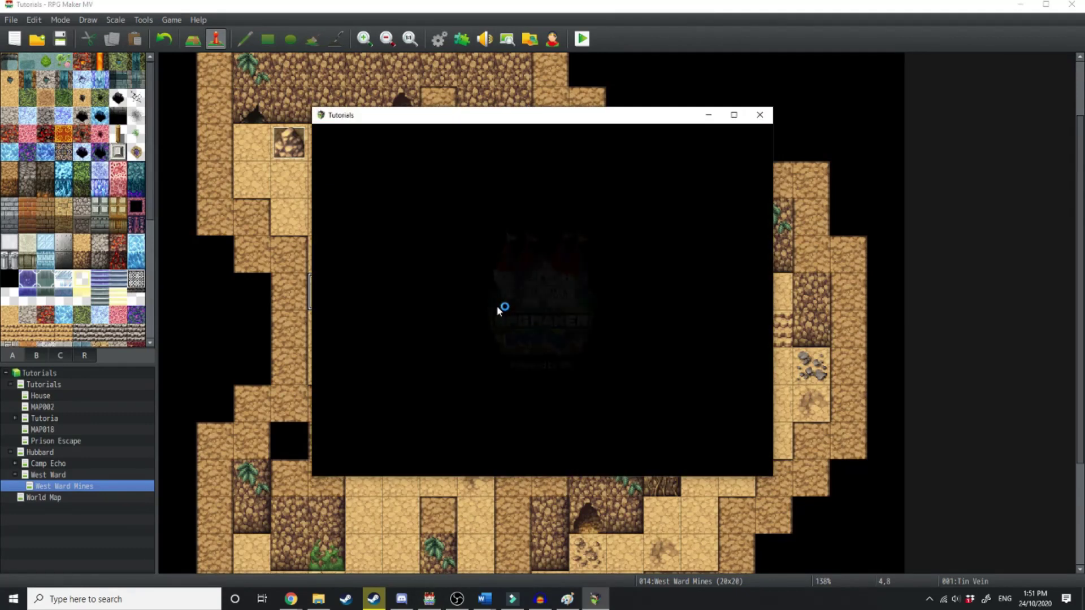
- Maximize the playtest window and view the Mining Licence card from Key Items
{"action": "left_click", "coordinate": [734, 114]}
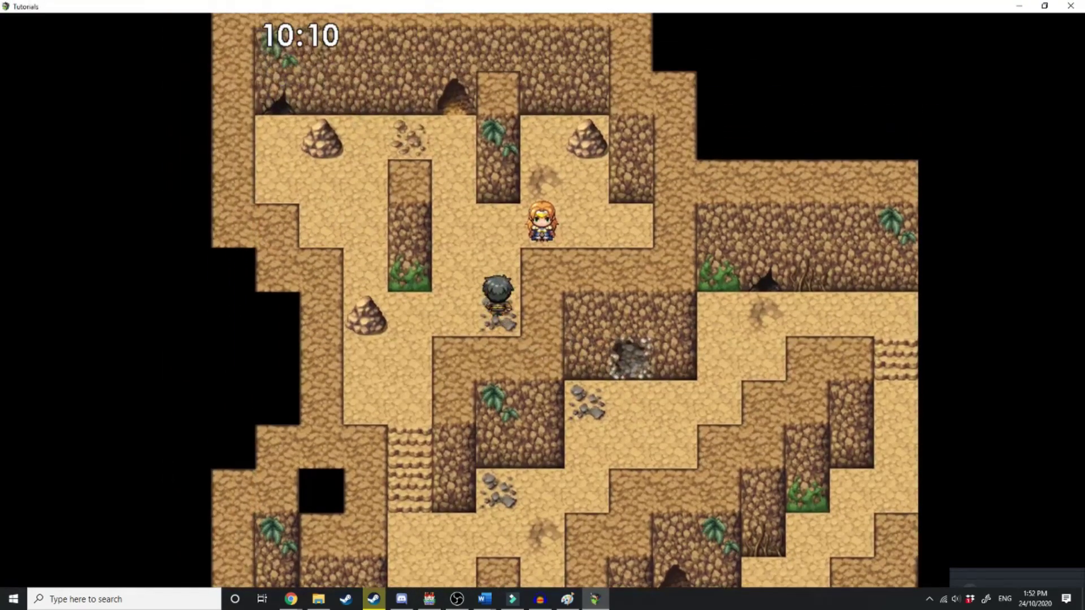
{"action": "key", "text": "Down"}
{"action": "key", "text": "Escape"}
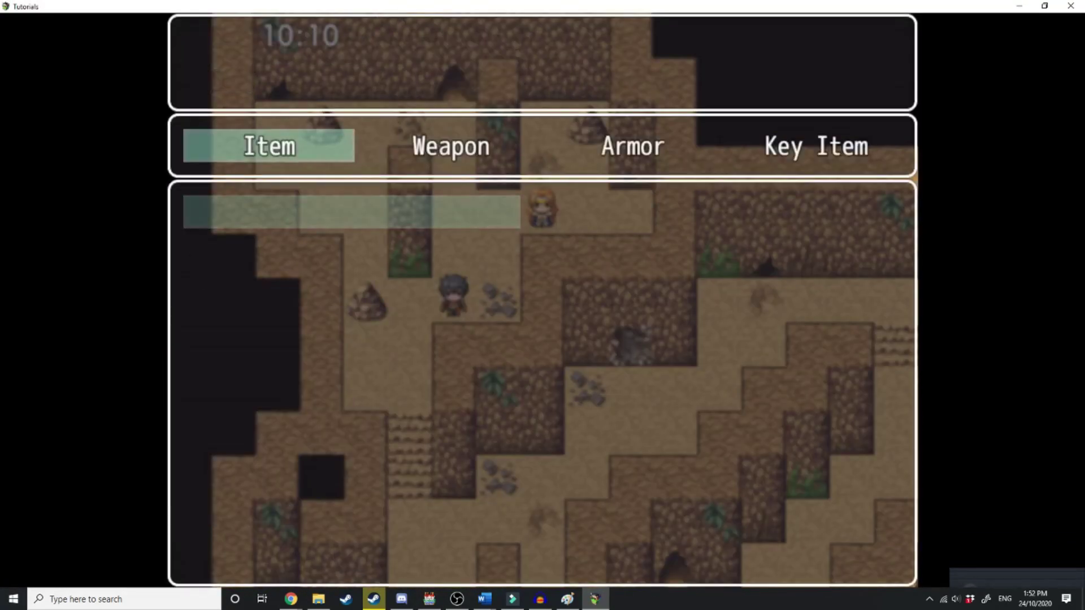
{"action": "key", "text": "Left"}
{"action": "key", "text": "Return"}
{"action": "key", "text": "Return"}
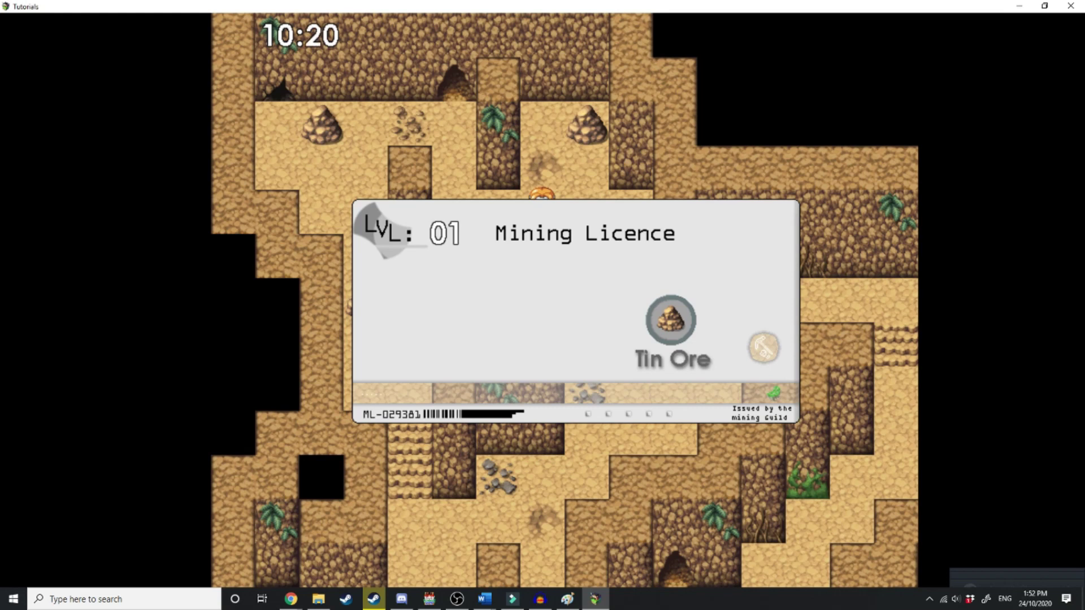
{"action": "key", "text": "Return"}
- Mine Tin Ore rocks, checking the licence in between, until 'You Leveled Up' appears
{"action": "key", "text": "Left"}
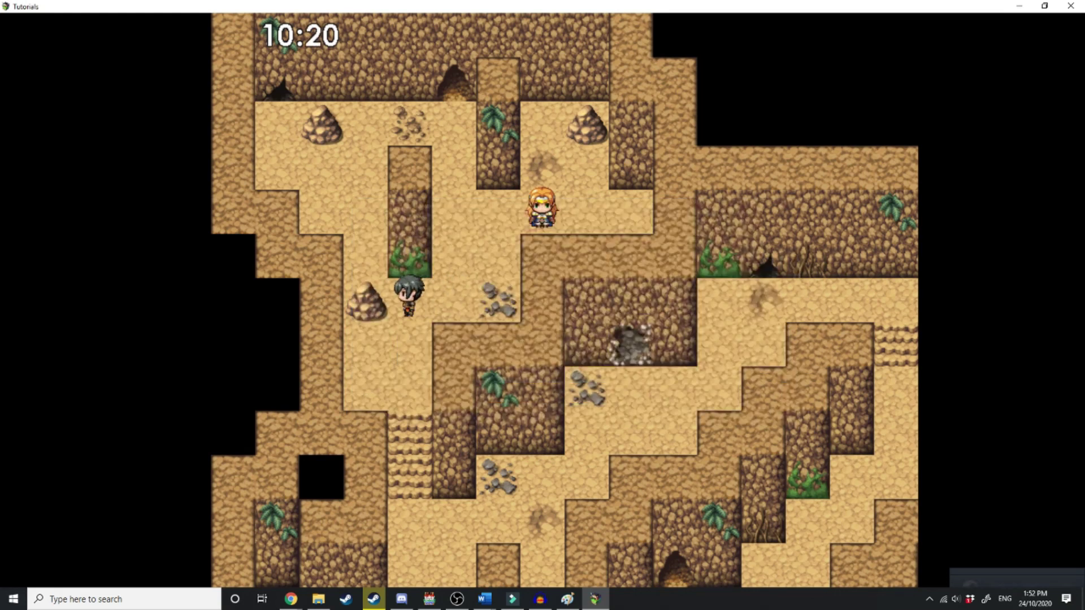
{"action": "key", "text": "Return"}
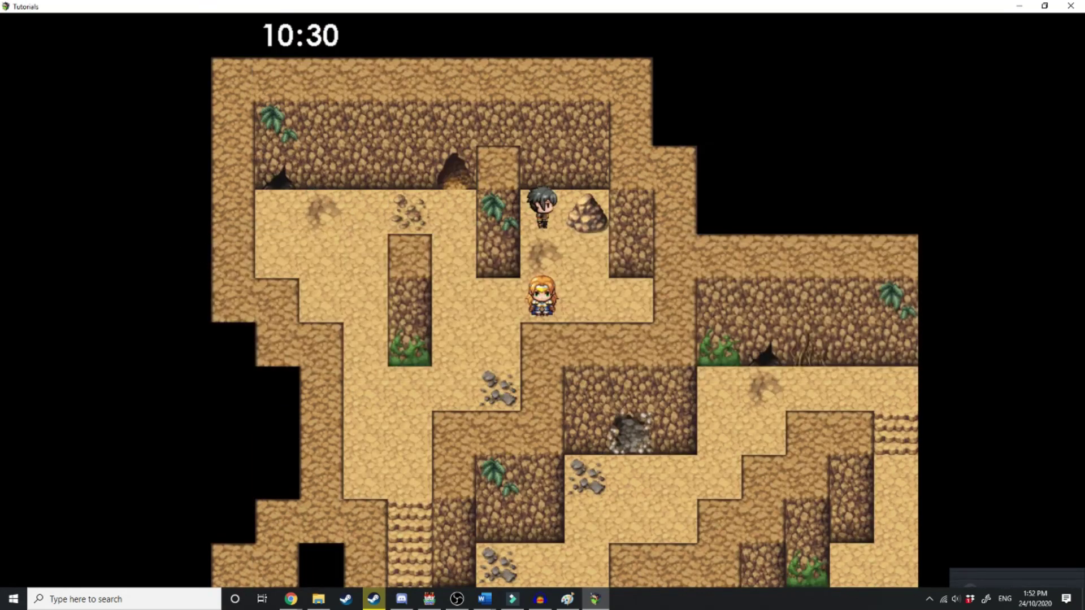
{"action": "key", "text": "Escape"}
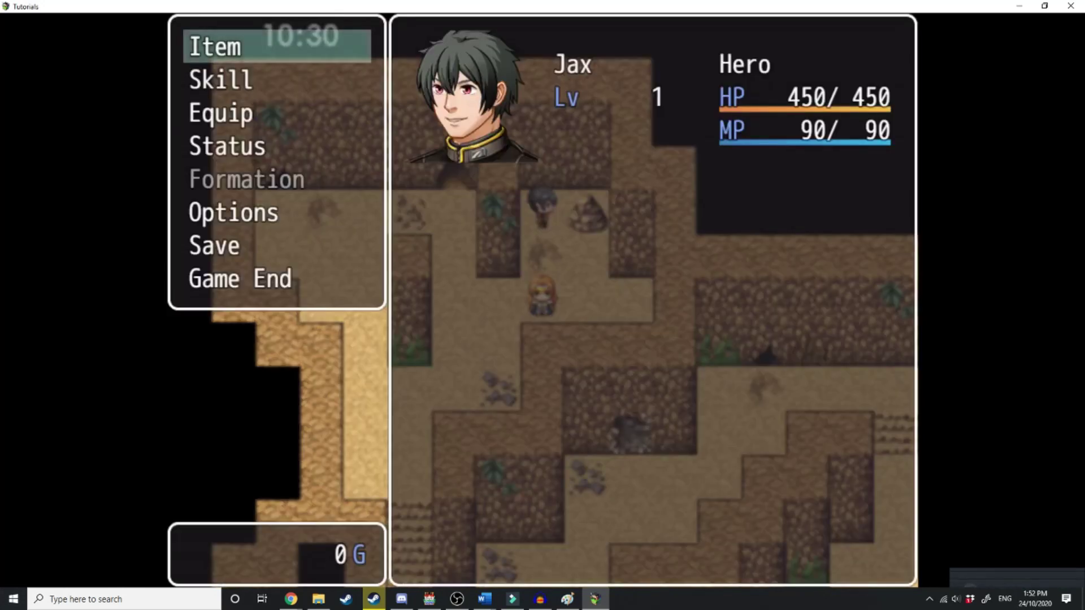
{"action": "key", "text": "Return"}
{"action": "key", "text": "Left"}
{"action": "key", "text": "Return"}
{"action": "key", "text": "Return"}
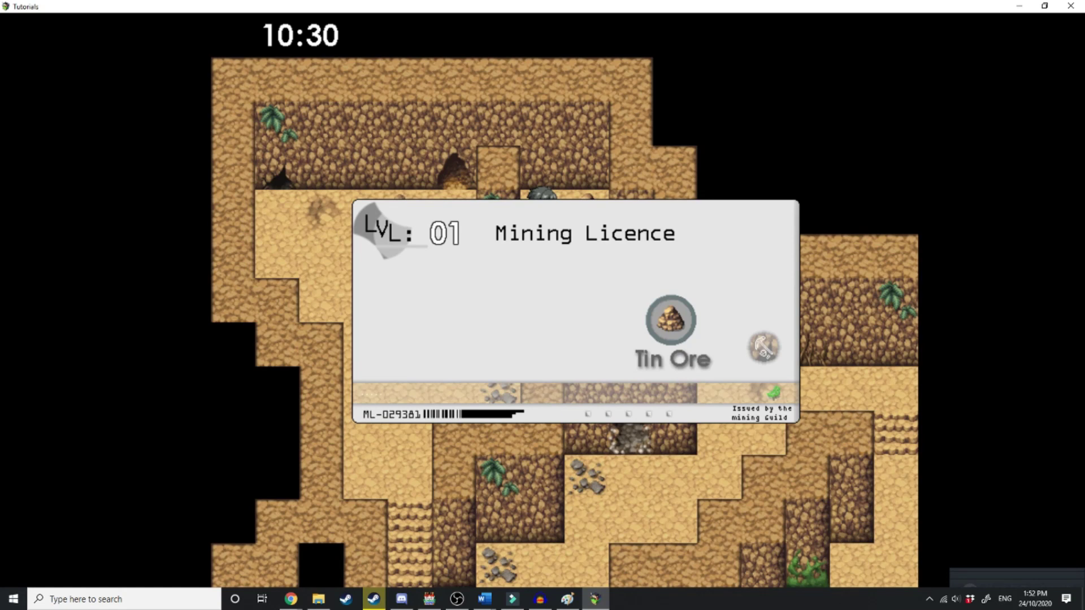
{"action": "key", "text": "Return"}
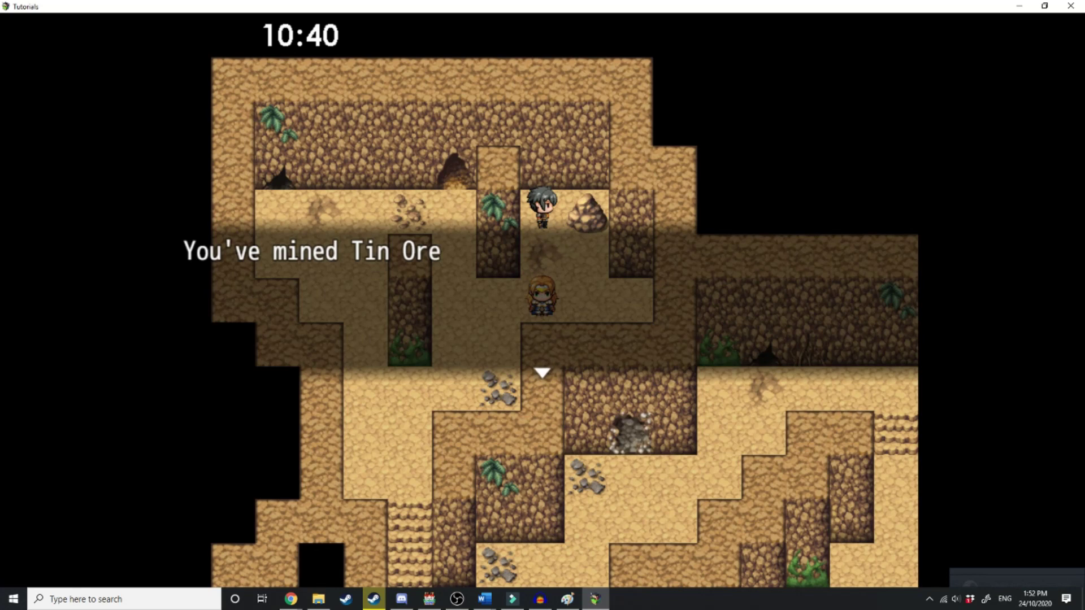
{"action": "key", "text": "Return"}
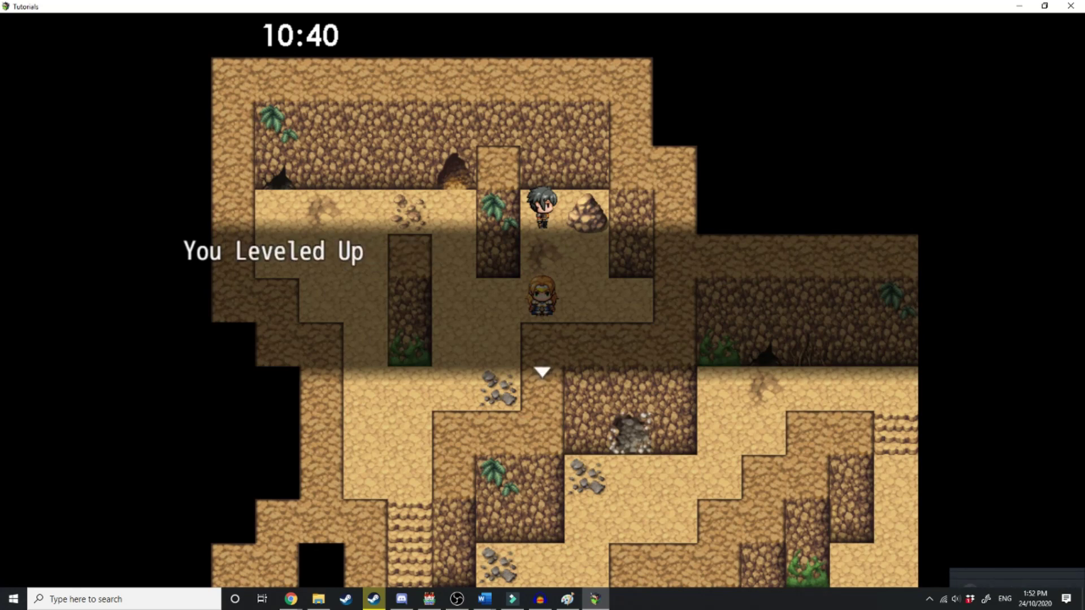
{"action": "key", "text": "Return"}
{"action": "key", "text": "Escape"}
- Use the Mining Licence from Key Items to display its LVL: 02 card with Tin Ore
{"action": "key", "text": "Return"}
{"action": "key", "text": "Left"}
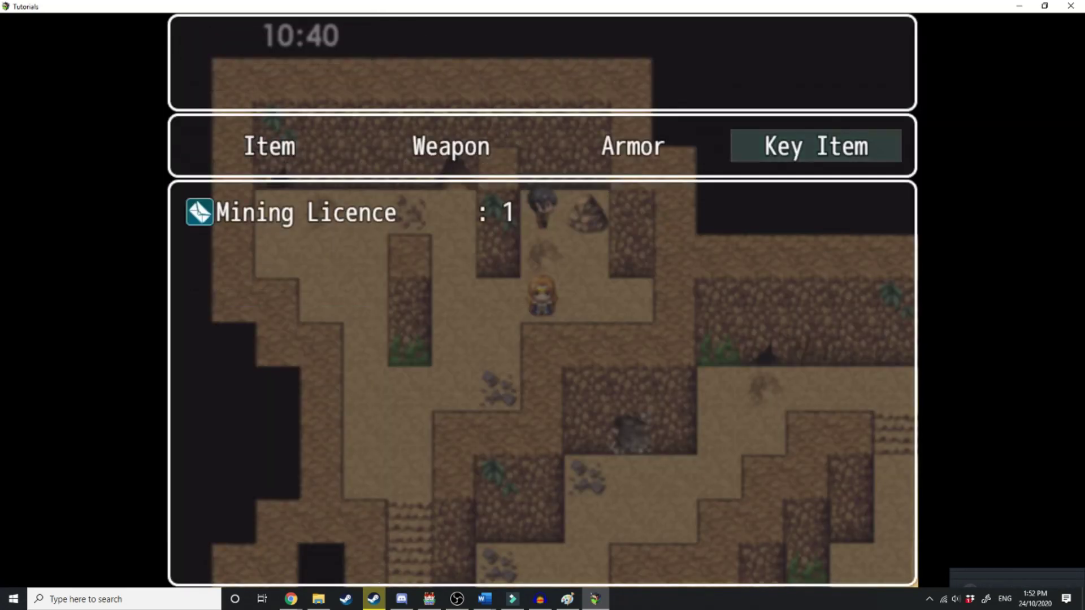
{"action": "key", "text": "Return"}
{"action": "key", "text": "Return"}
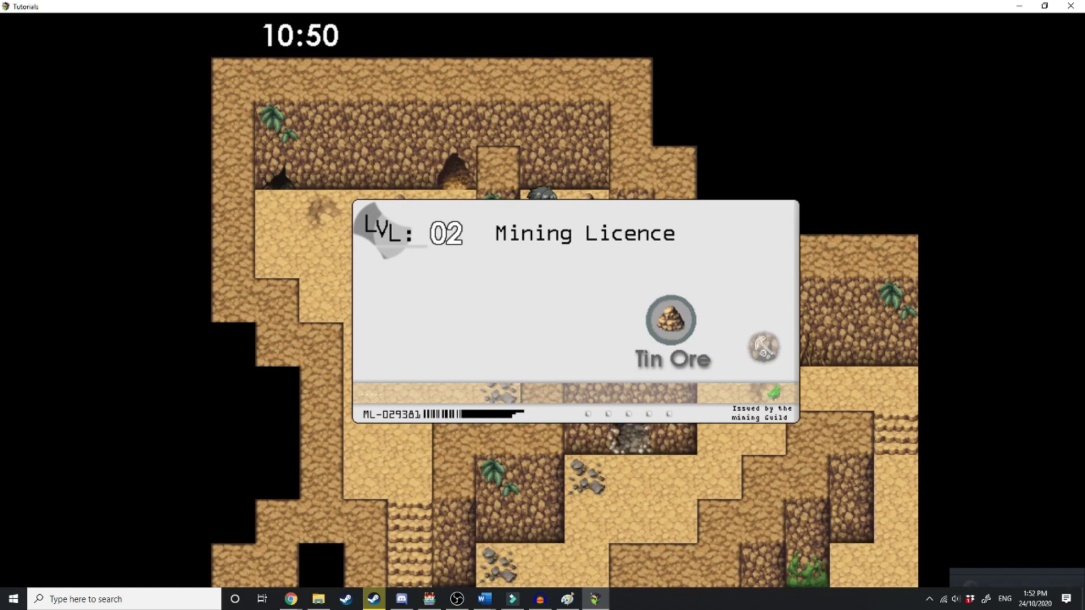